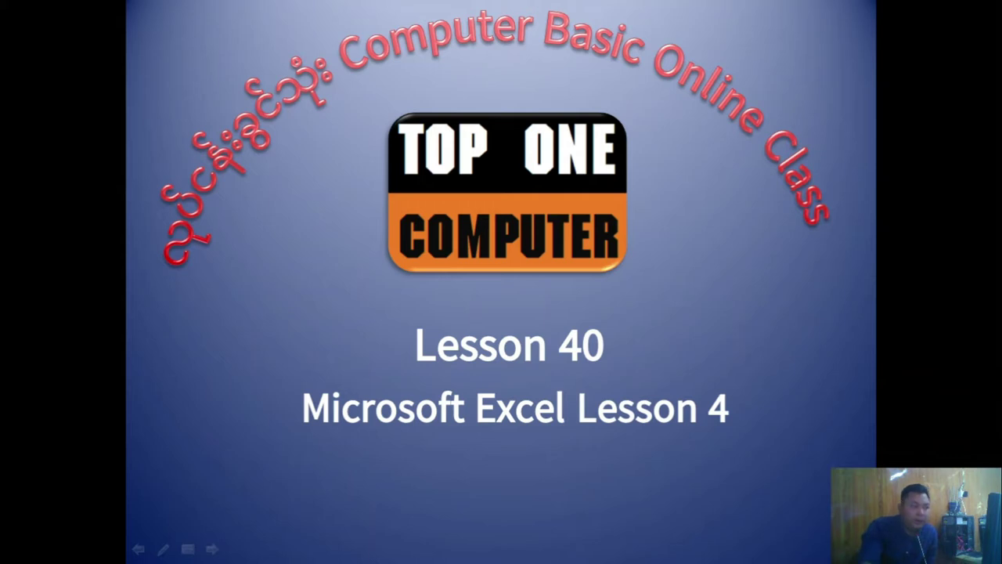
# Step: Flip back and forth between the income charts slide and the monthly income table slide
pyautogui.click(180, 315)
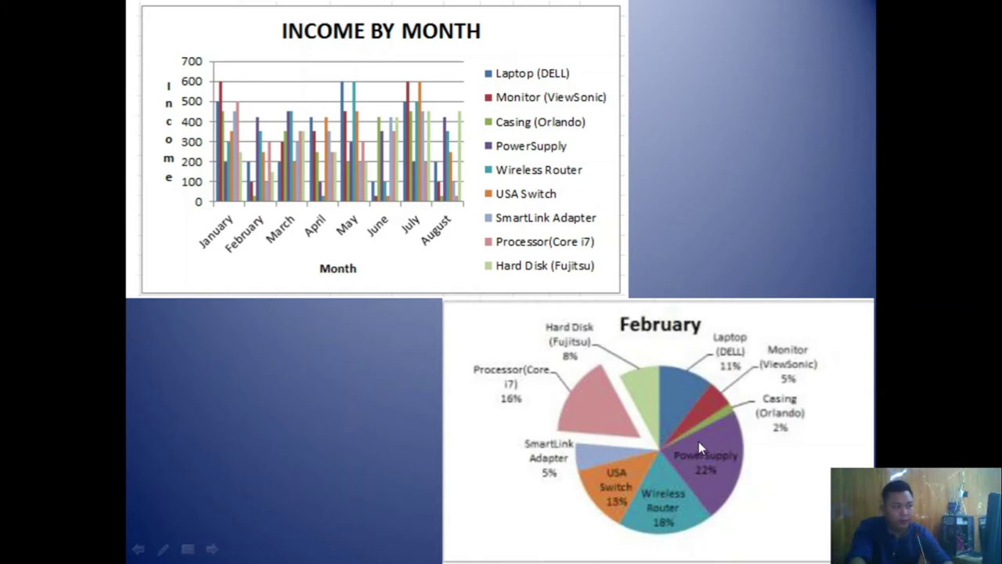
pyautogui.click(699, 441)
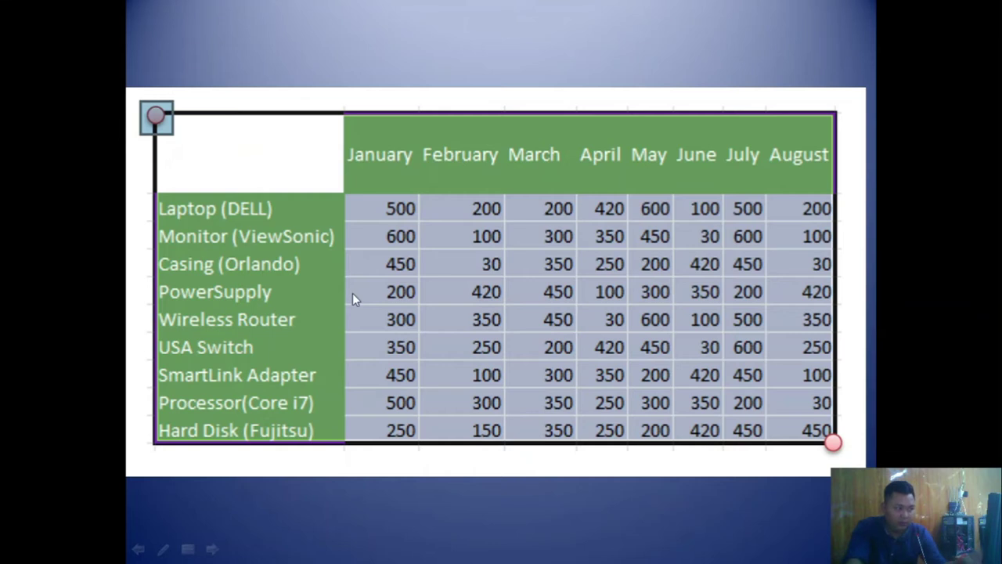
pyautogui.click(412, 330)
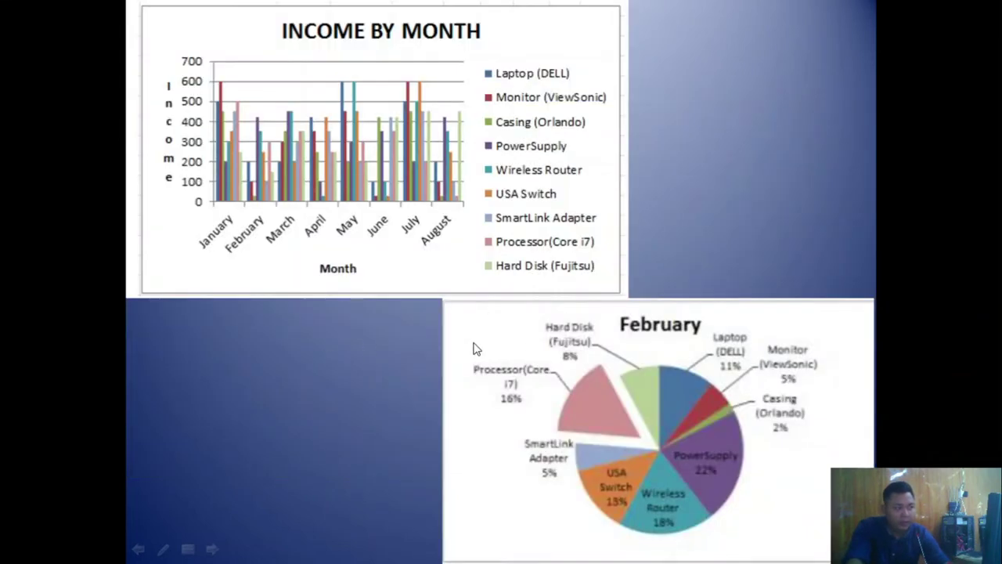
pyautogui.click(385, 208)
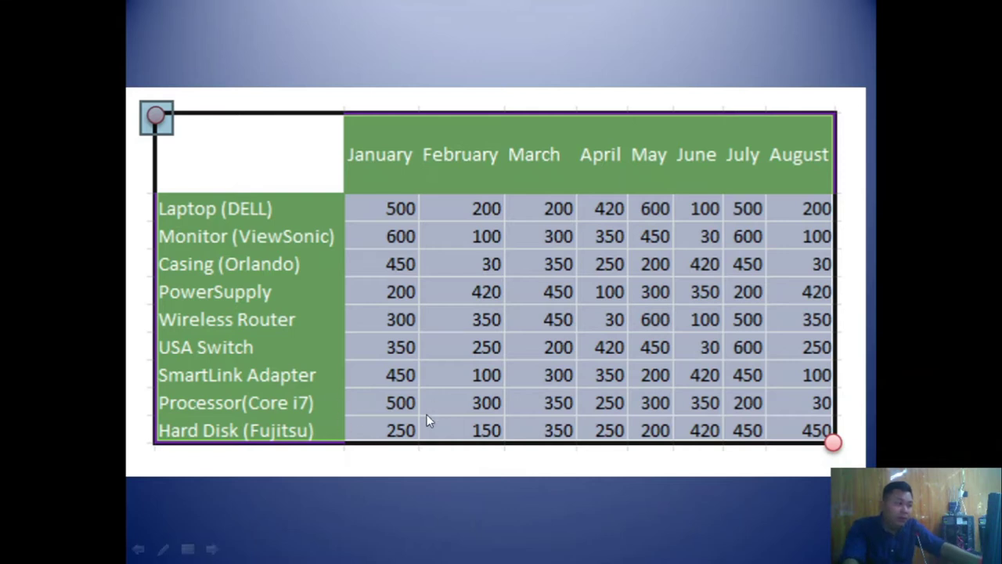
pyautogui.click(384, 227)
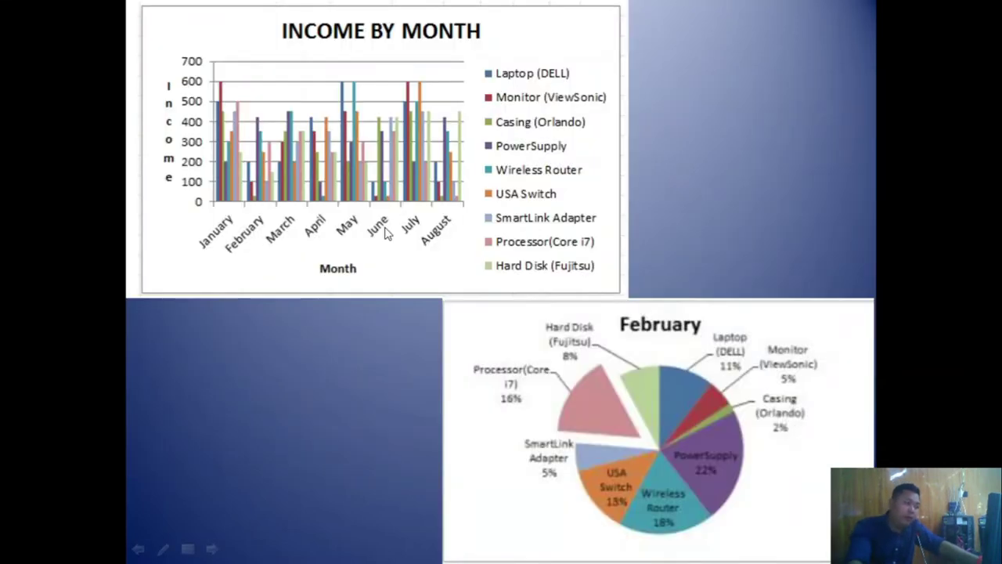
# Step: End the slideshow from the right-click menu to return to editing view
pyautogui.scroll(1, 384, 229)
pyautogui.rightClick(390, 222)
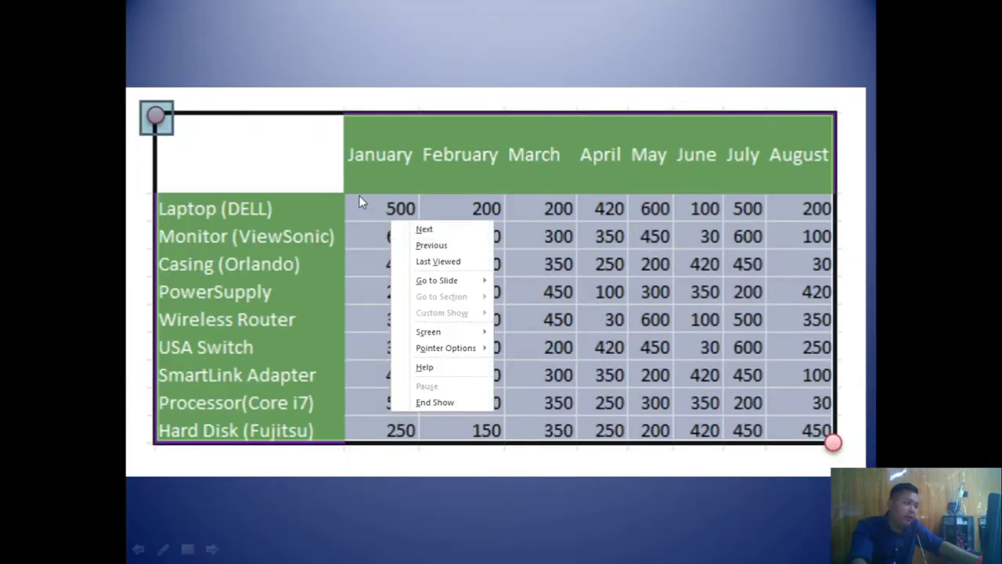
pyautogui.click(461, 404)
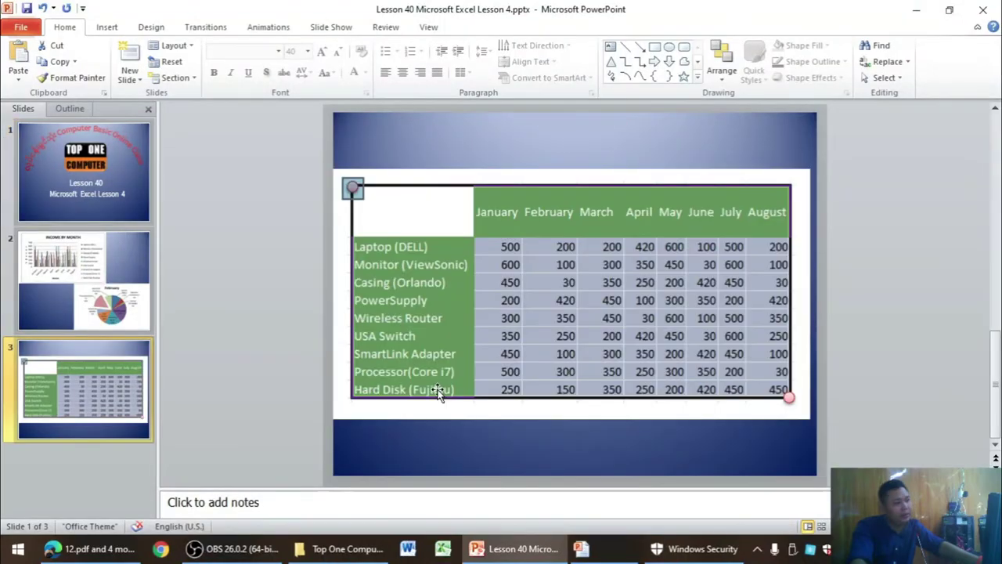
# Step: Close PowerPoint and the Lesson 33 presentation, returning to File Explorer
pyautogui.click(984, 10)
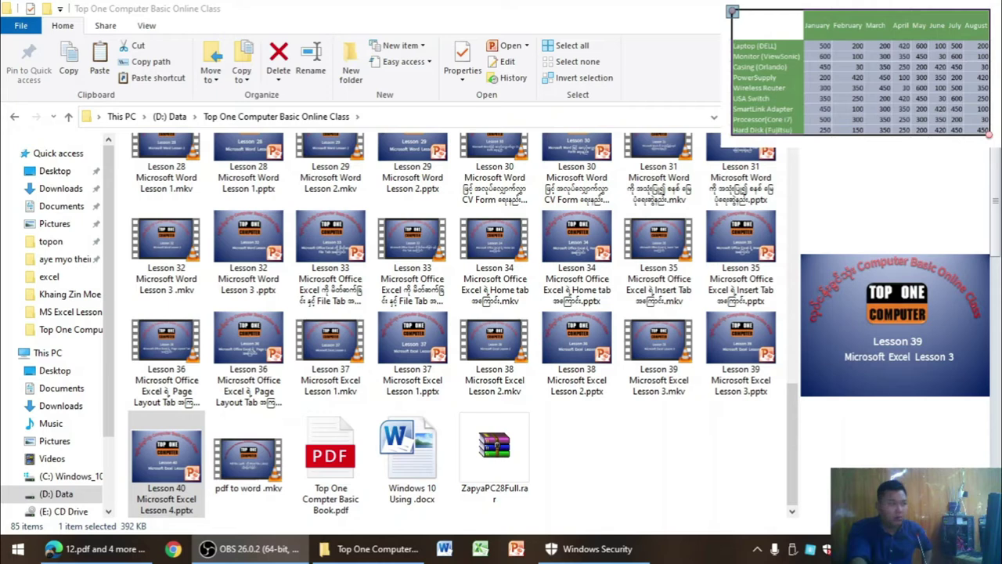
pyautogui.click(342, 249)
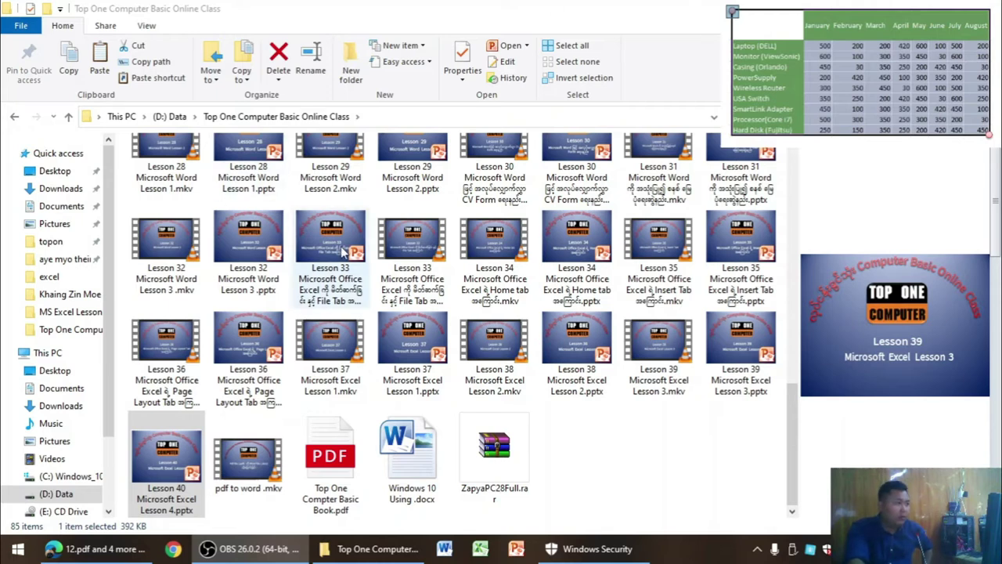
pyautogui.scroll(2, 342, 249)
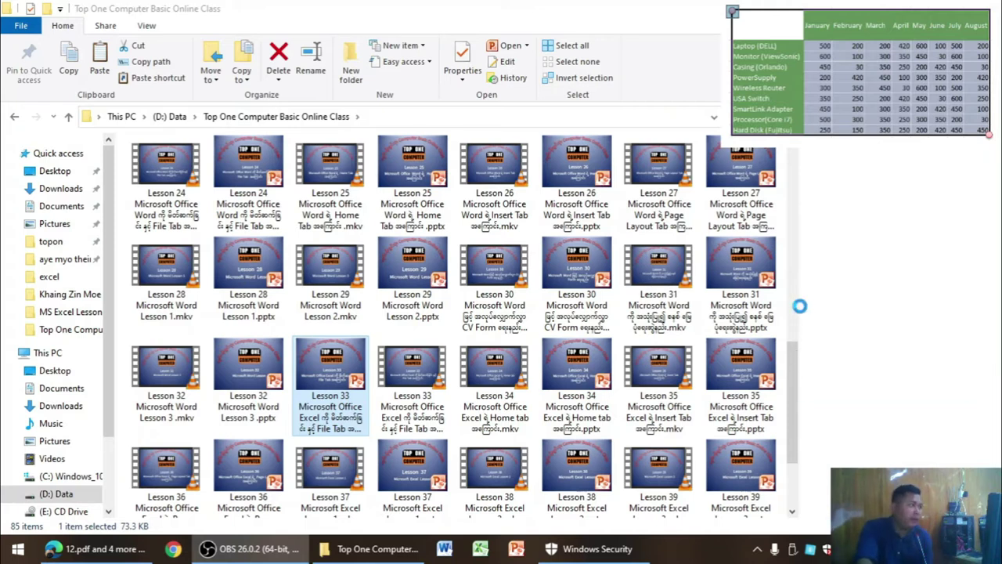
pyautogui.scroll(2, 800, 305)
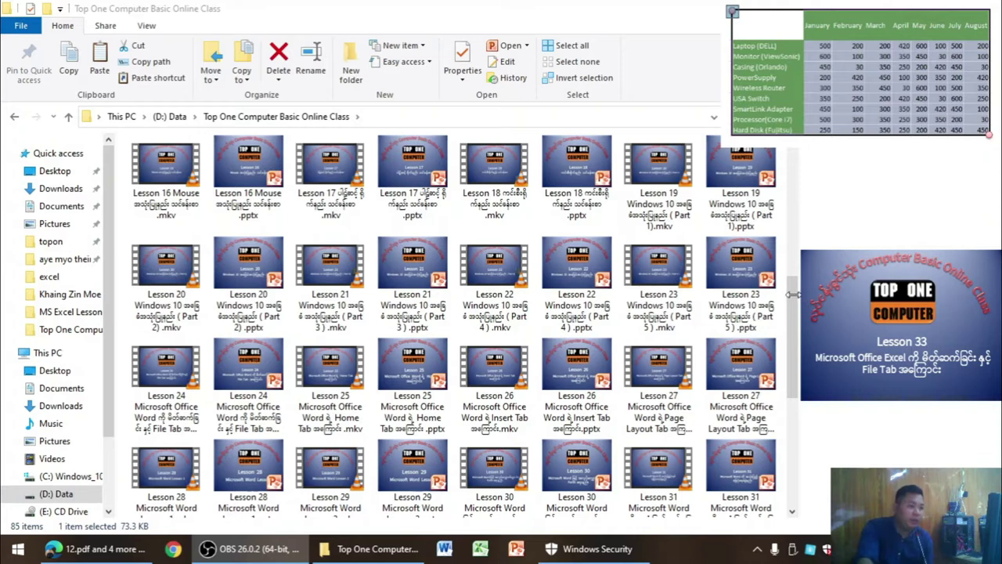
pyautogui.scroll(2, 791, 266)
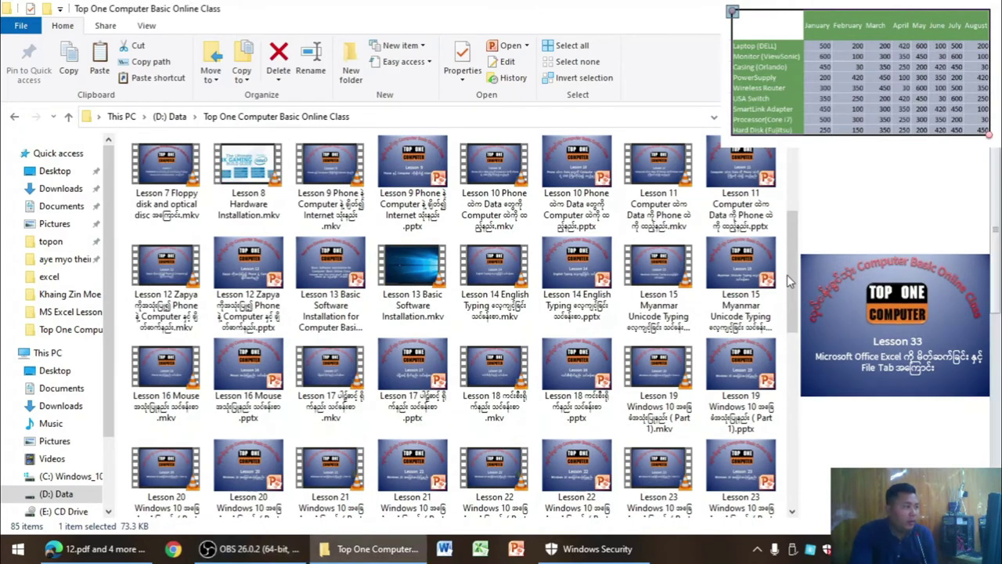
# Step: Scroll to the top of the folder list and open the MS Excel Lesson folder
pyautogui.scroll(-3, 792, 278)
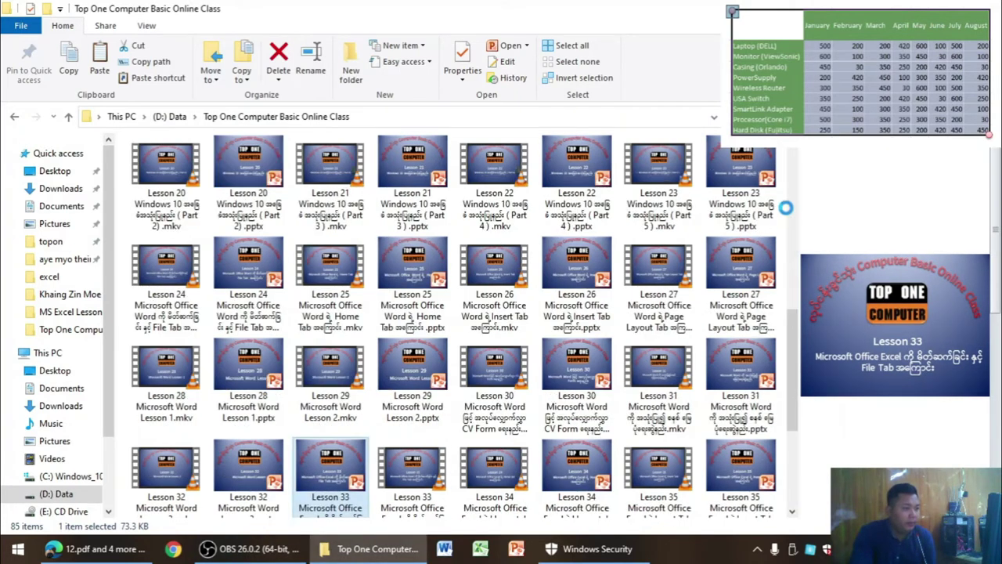
pyautogui.scroll(3, 789, 200)
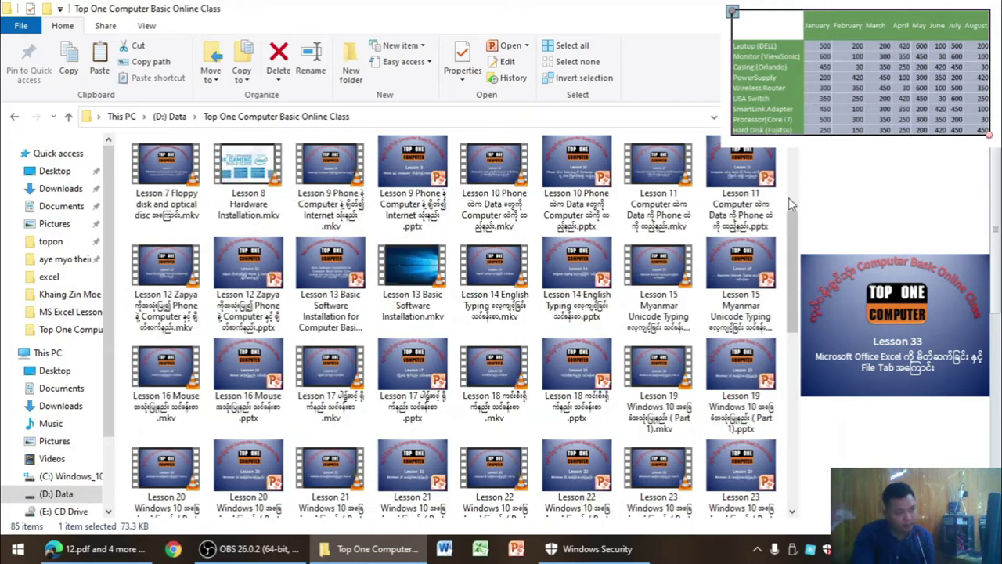
pyautogui.scroll(2, 790, 194)
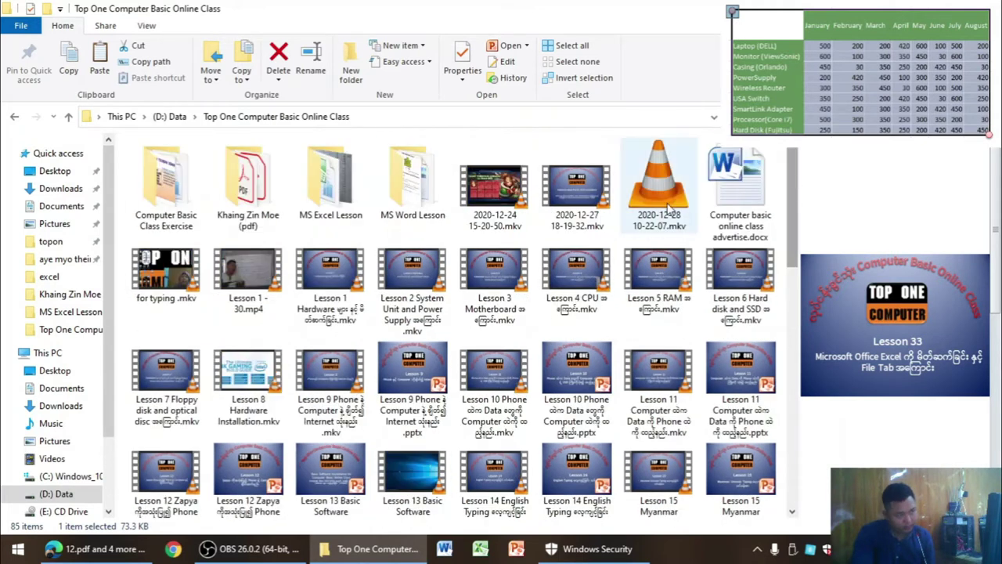
pyautogui.click(347, 197)
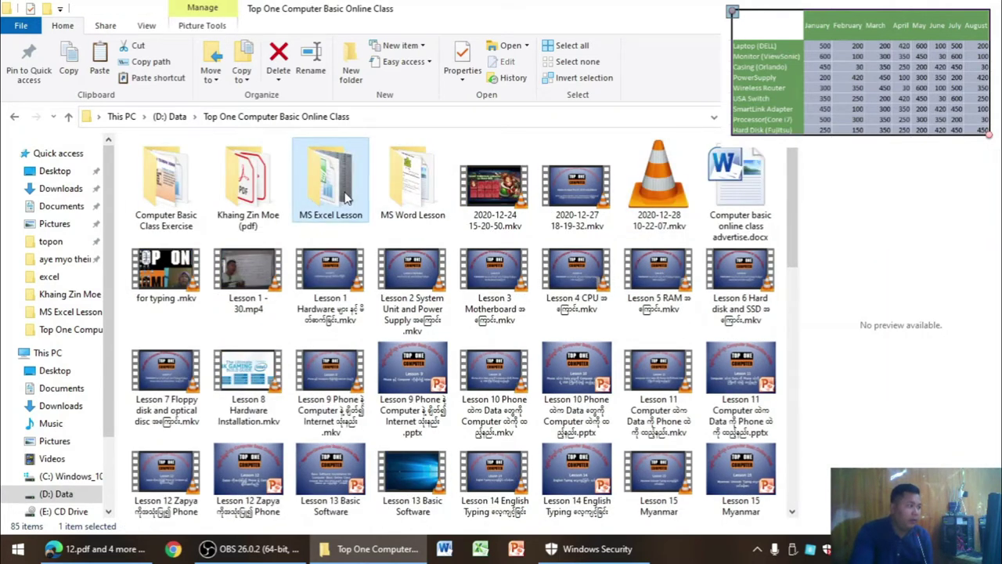
pyautogui.doubleClick(347, 197)
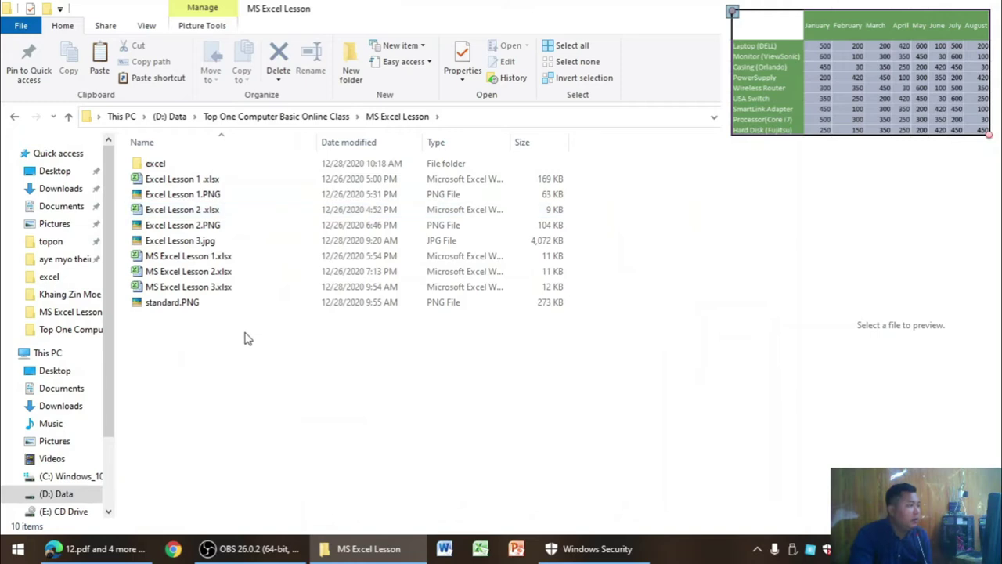
# Step: Create a new Microsoft Excel Worksheet named 'MS Excel Lesson 4' in the folder
pyautogui.rightClick(246, 336)
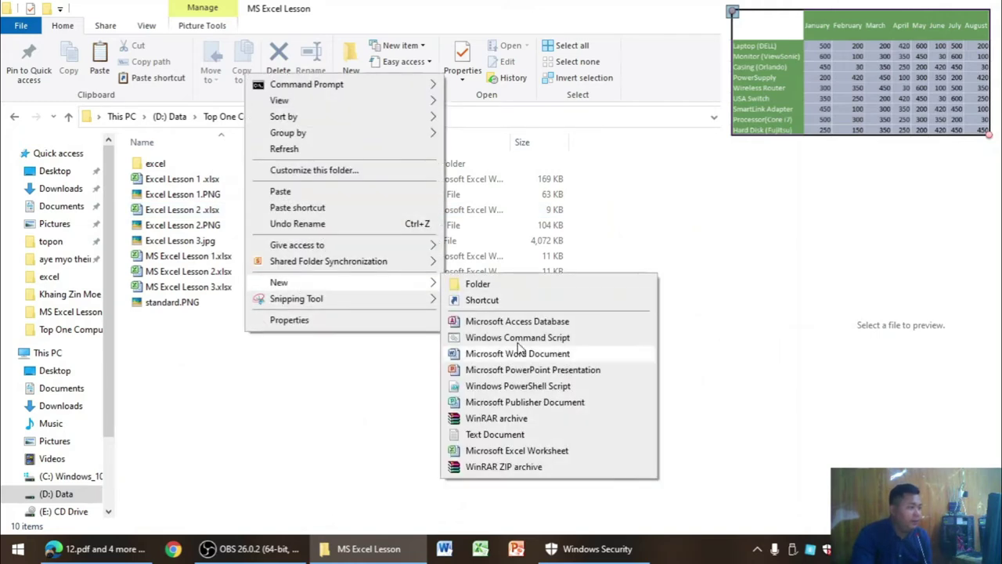
pyautogui.click(510, 450)
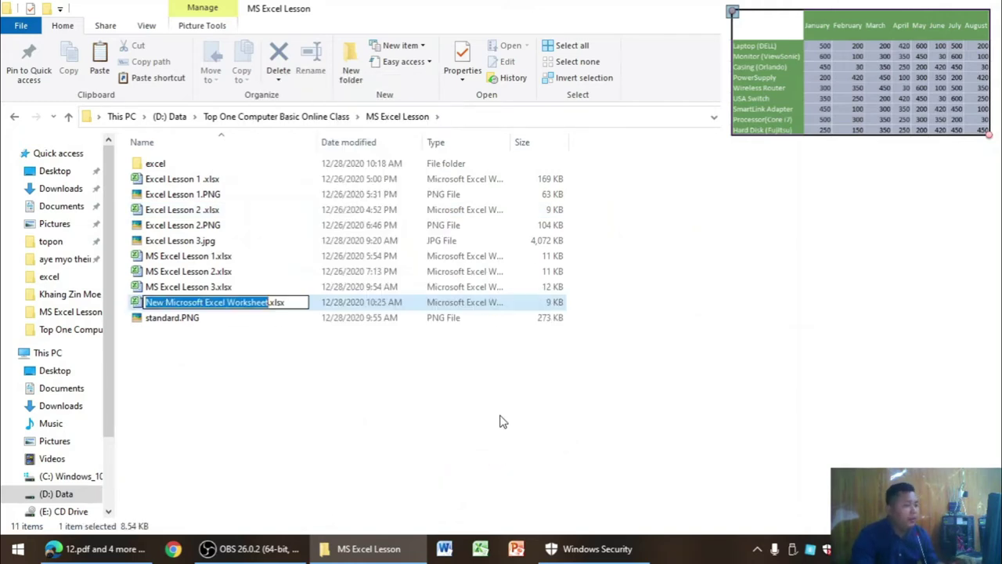
pyautogui.write('MS')
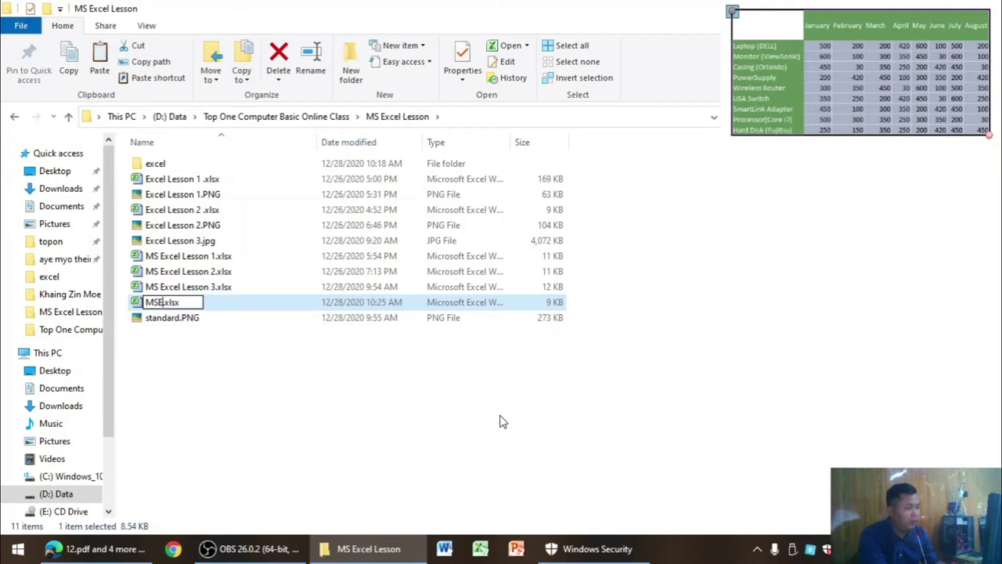
pyautogui.write(' Excel Les')
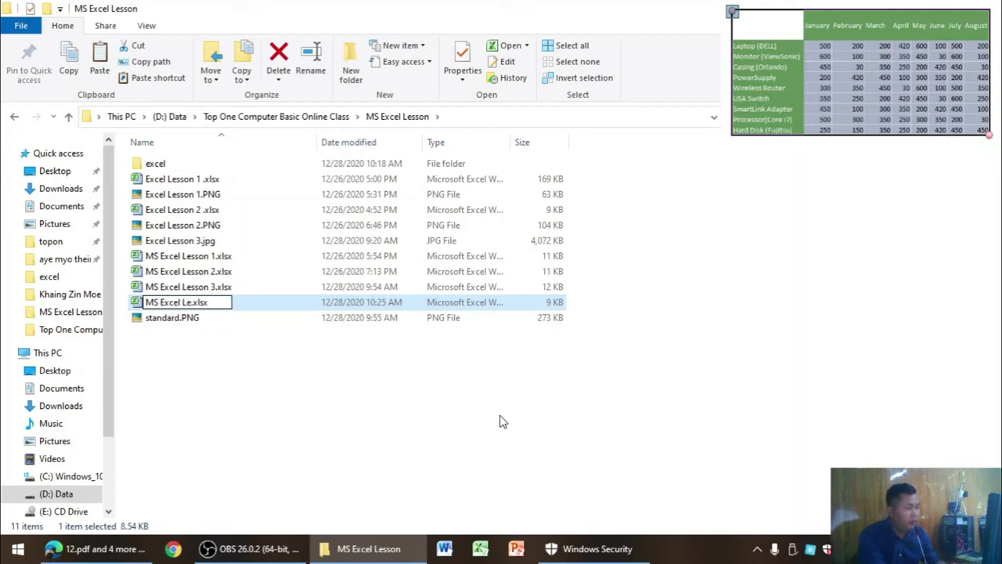
pyautogui.write('son 4')
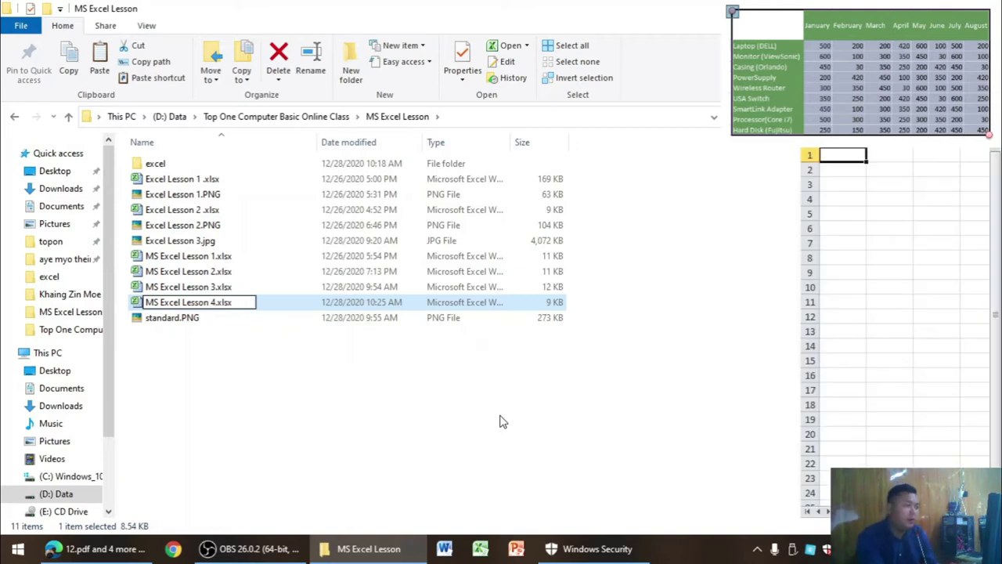
pyautogui.press('Return')
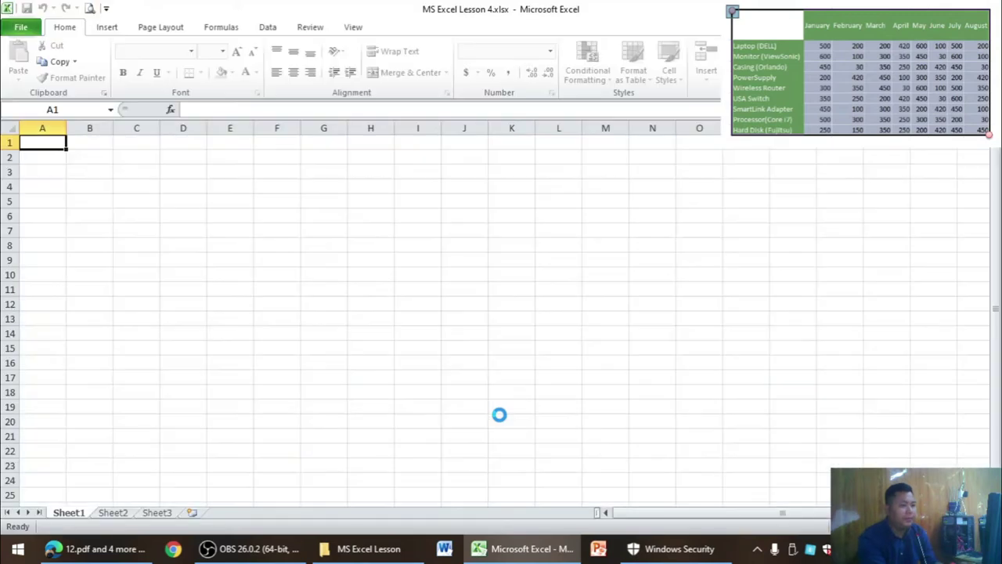
# Step: Select C3, browse the Page Layout margin presets without picking one, then switch back to Explorer
pyautogui.click(156, 169)
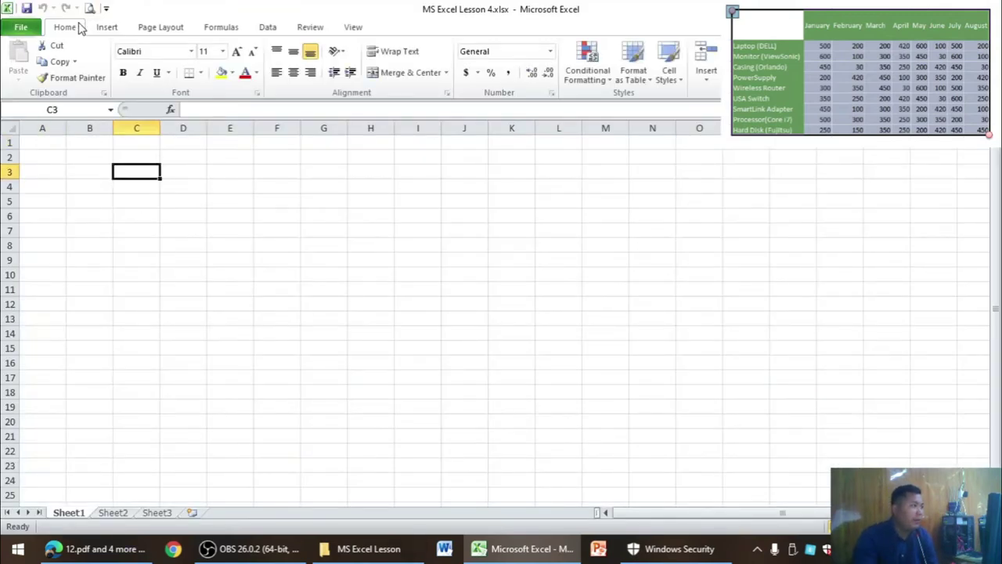
pyautogui.click(179, 30)
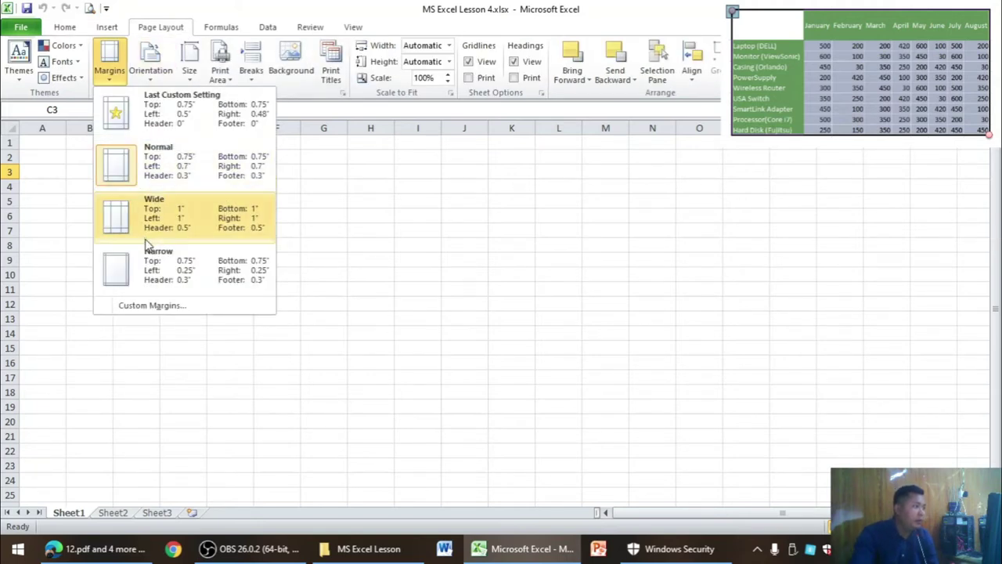
pyautogui.click(402, 241)
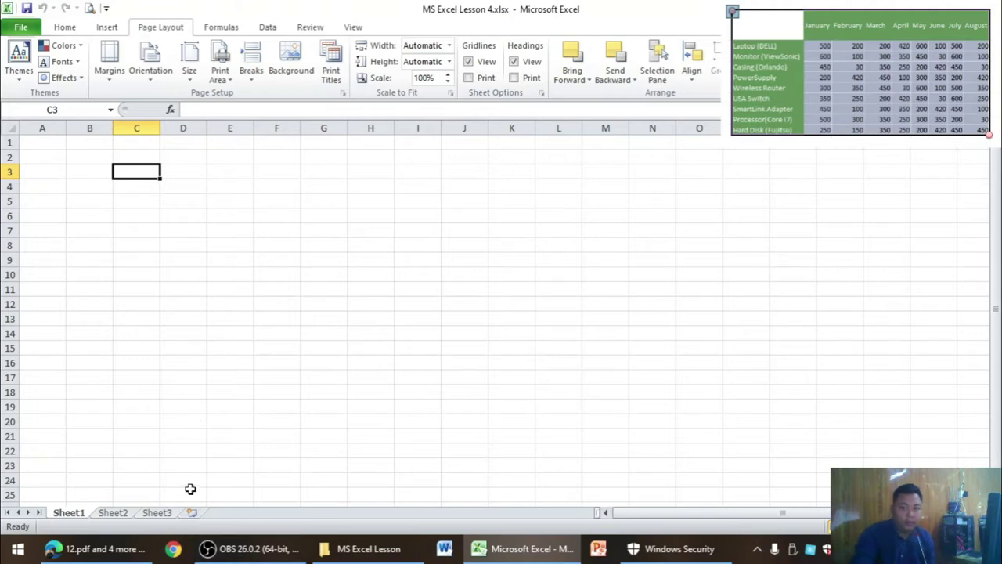
pyautogui.click(342, 551)
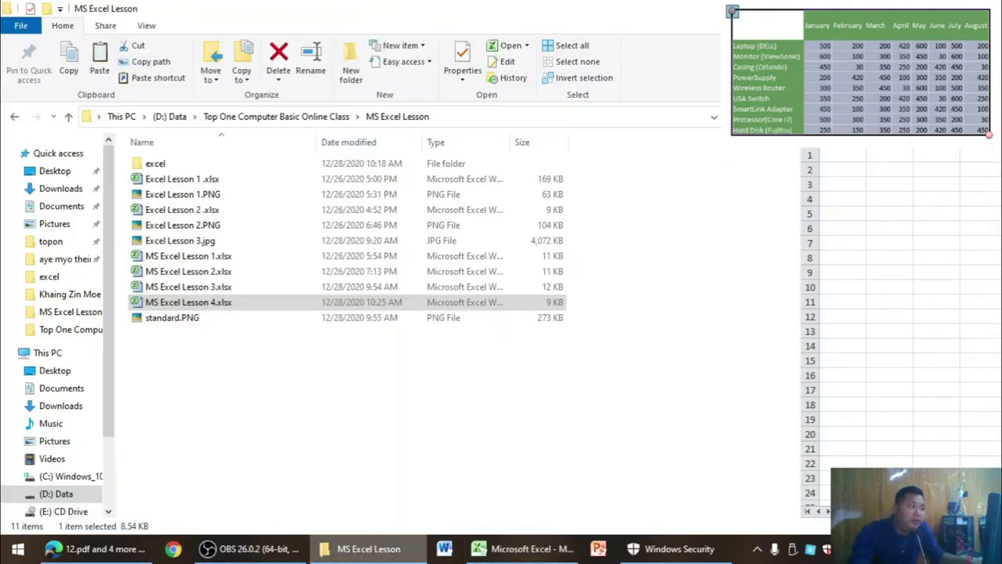
pyautogui.click(160, 164)
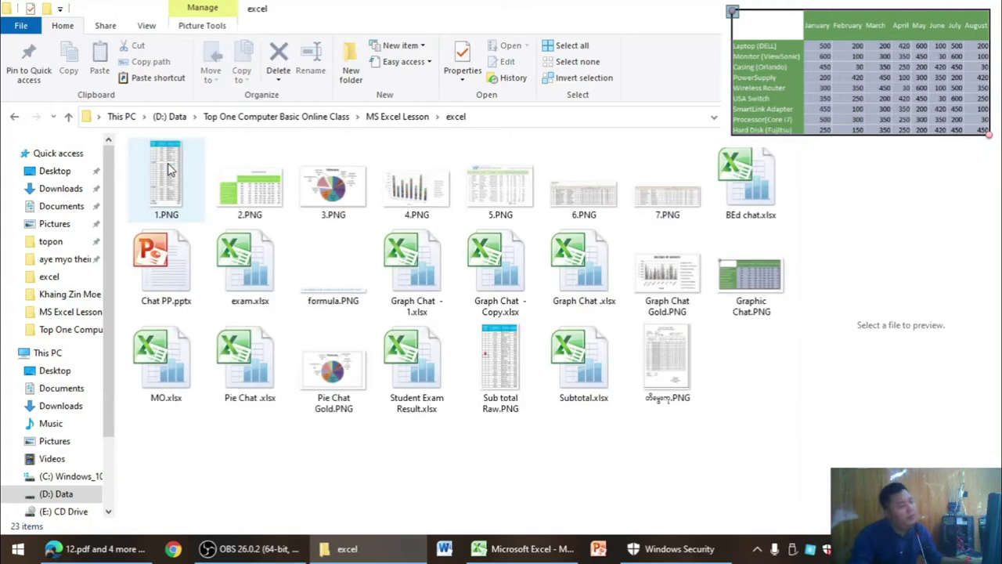
pyautogui.click(766, 252)
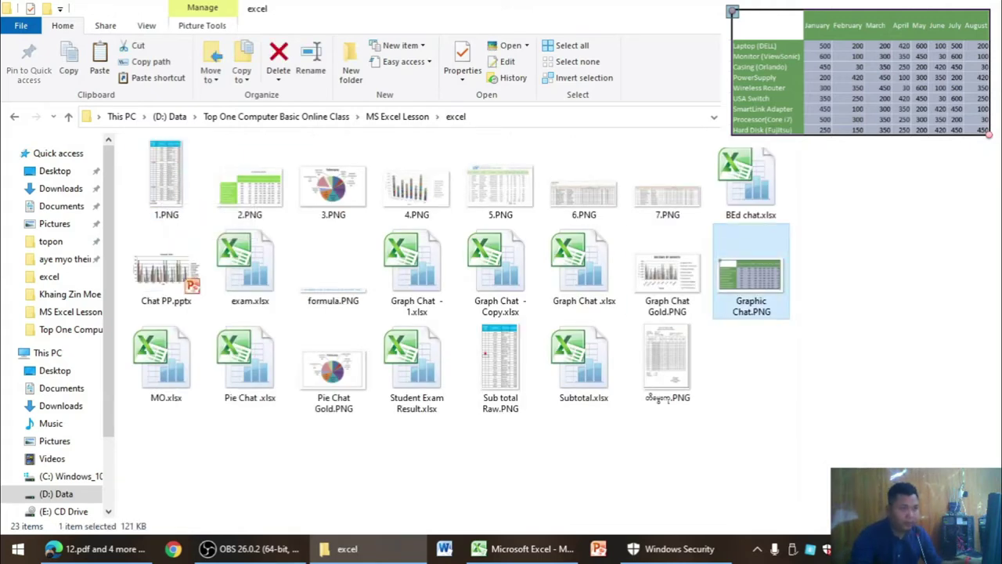
pyautogui.hotkey('alt', 'Tab')
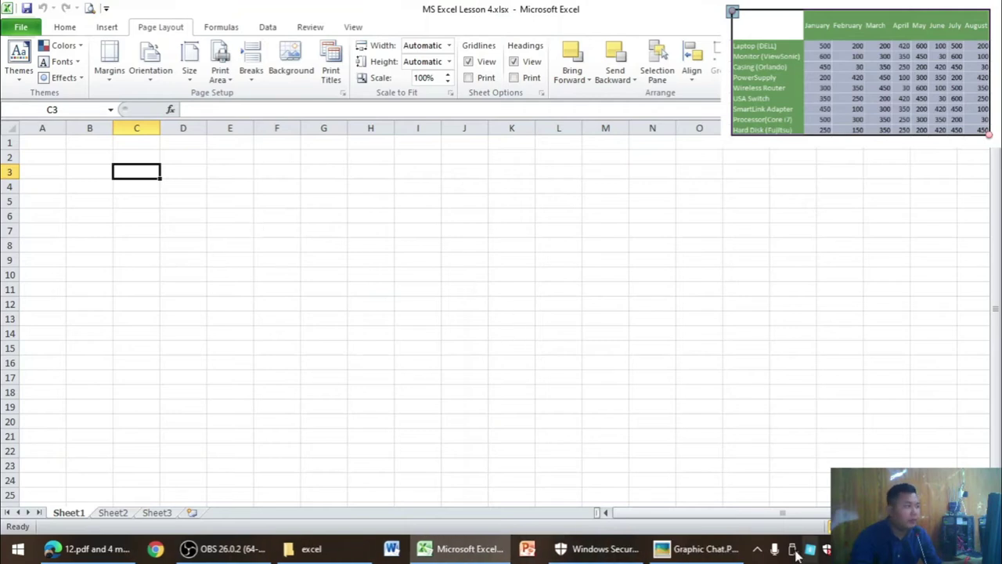
pyautogui.click(705, 549)
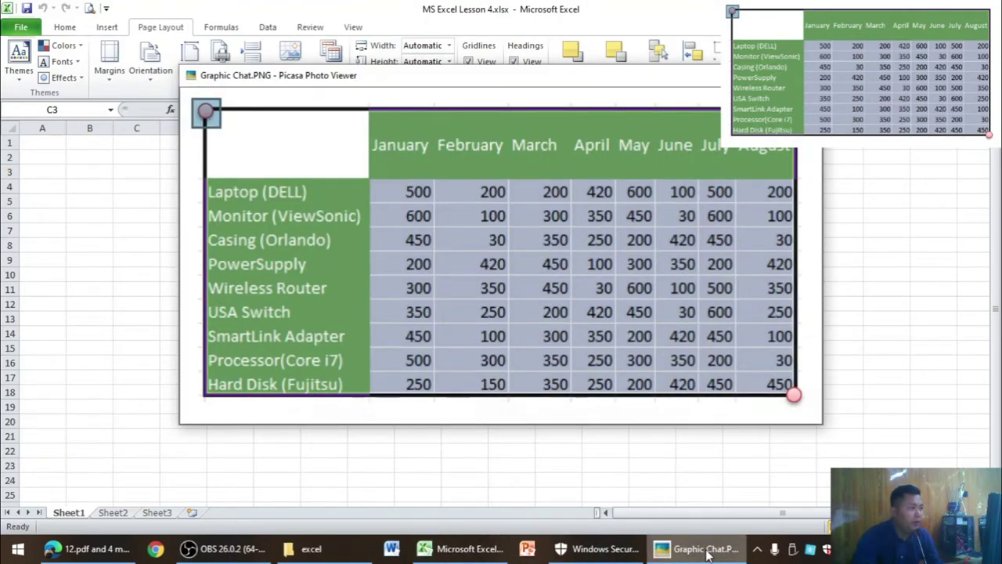
pyautogui.click(706, 549)
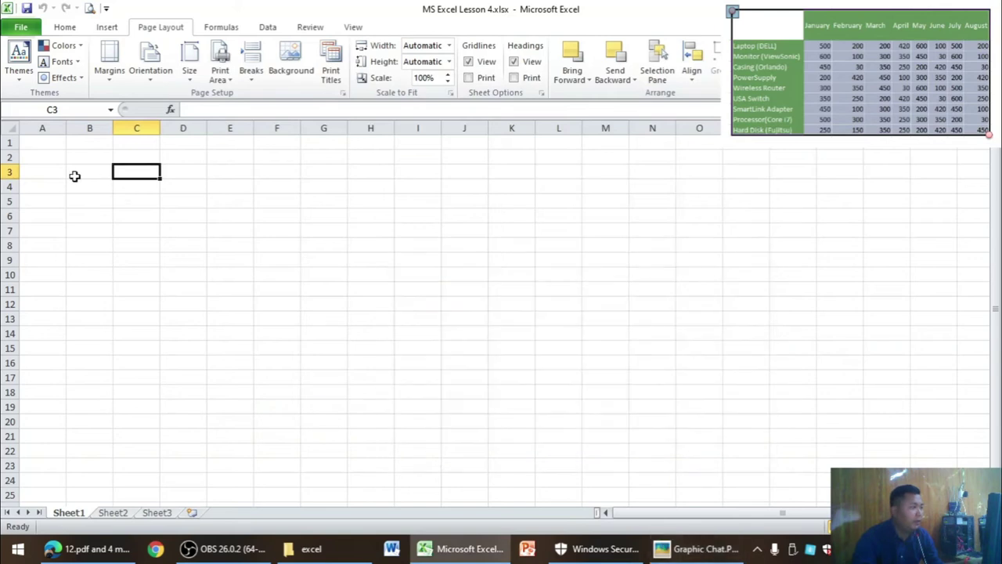
pyautogui.click(729, 550)
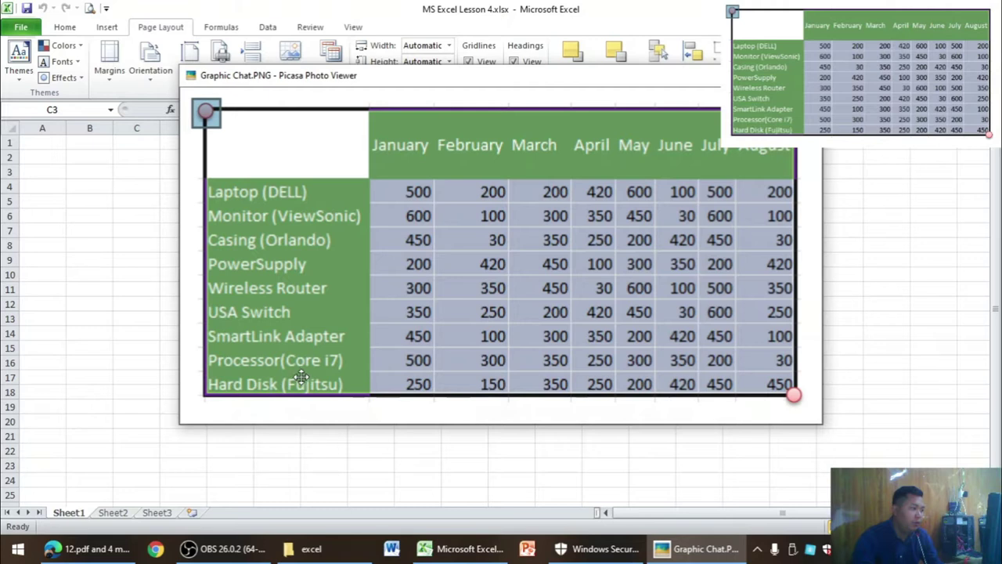
pyautogui.click(99, 189)
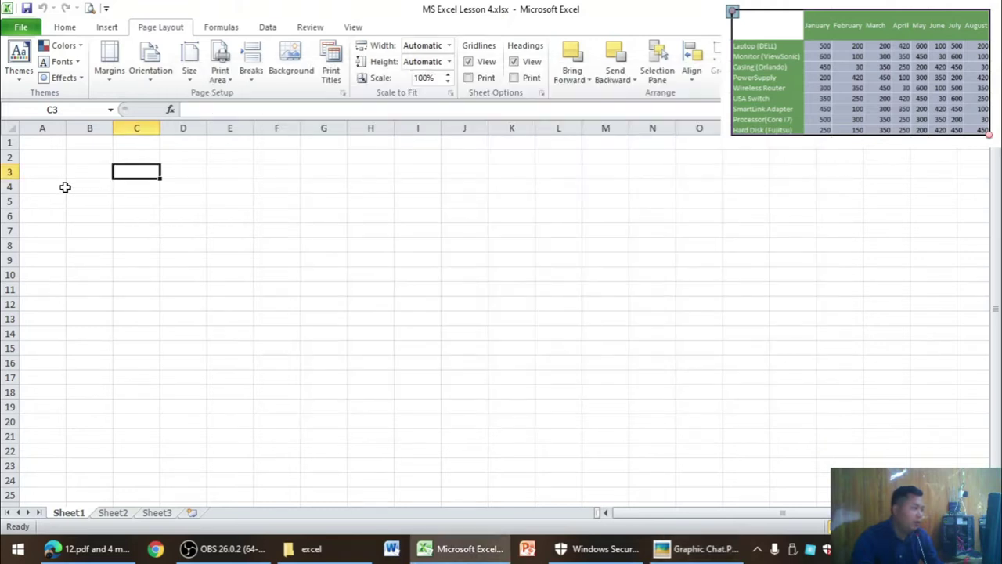
# Step: Select A1:I10 and apply All Borders to every cell
pyautogui.moveTo(56, 170); pyautogui.dragTo(58, 185)
pyautogui.moveTo(59, 143)
pyautogui.mouseDown()
pyautogui.moveTo(112, 260)
pyautogui.moveTo(225, 248)
pyautogui.moveTo(253, 268)
pyautogui.mouseUp()
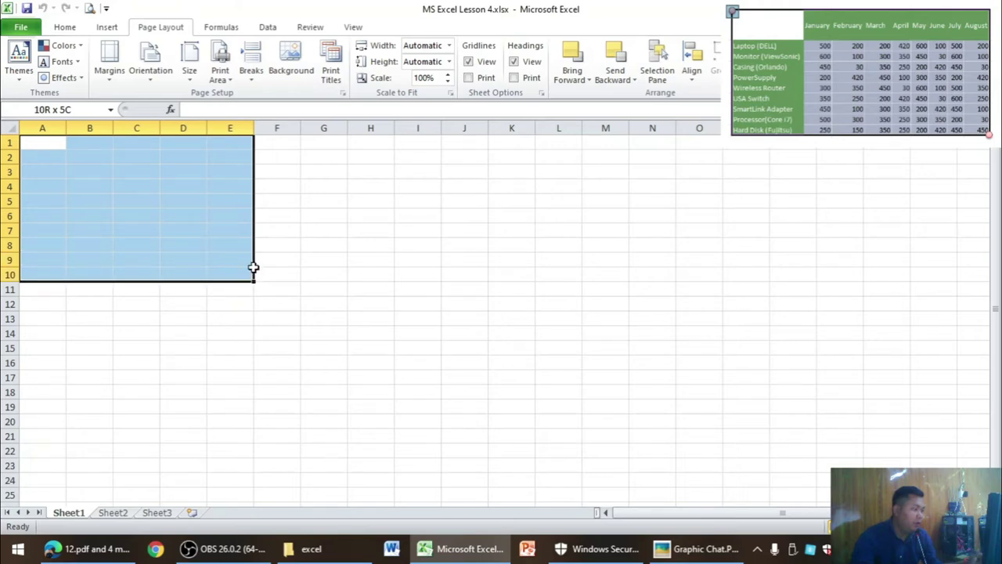
pyautogui.moveTo(253, 268); pyautogui.dragTo(405, 276)
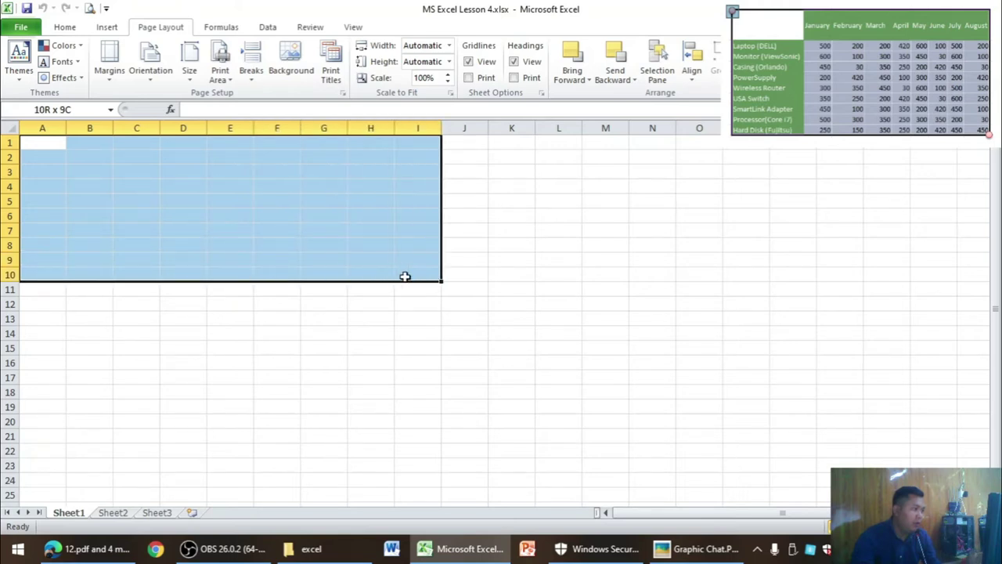
pyautogui.click(66, 26)
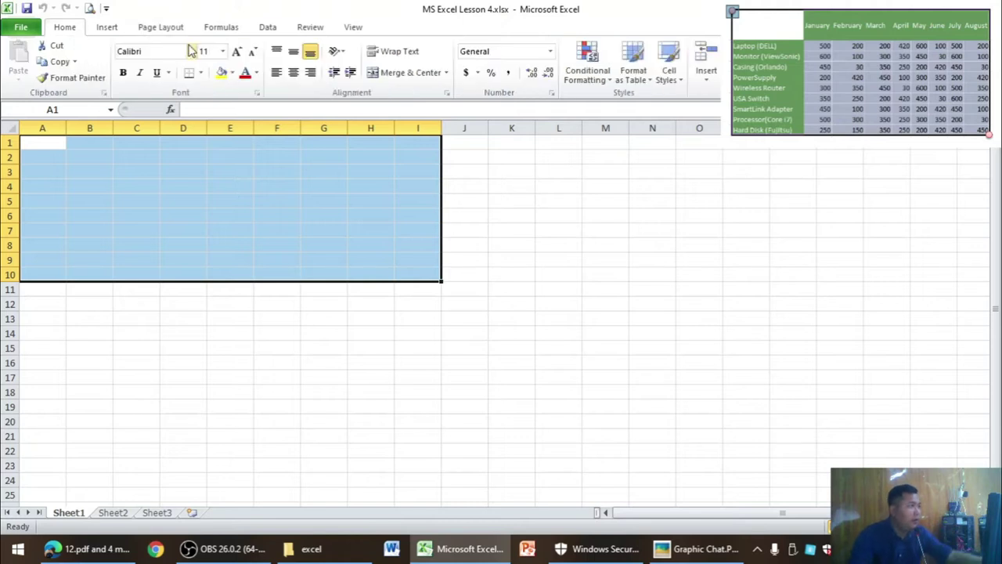
pyautogui.click(200, 72)
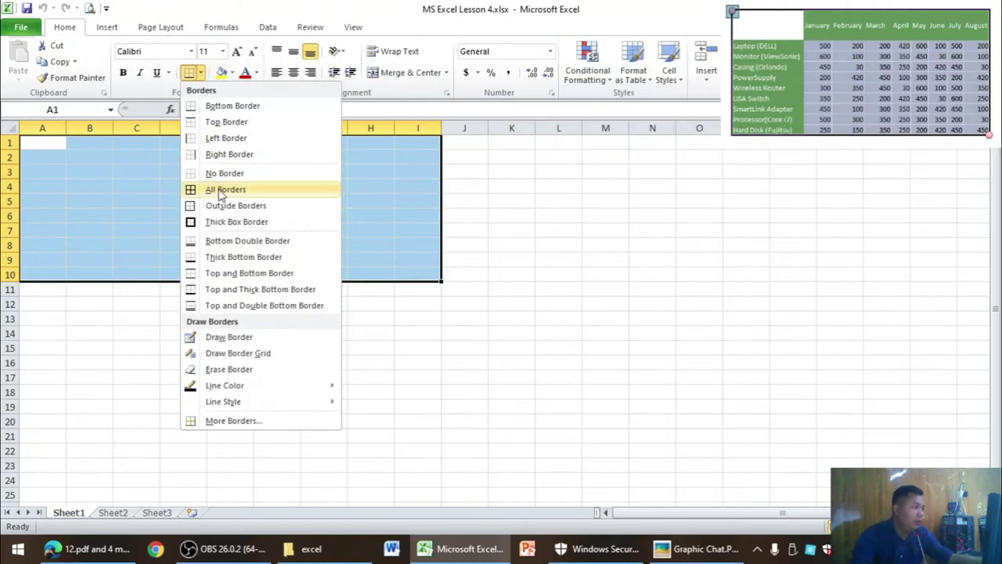
pyautogui.click(223, 189)
# Step: Make rows 1–10 taller and widen the table's columns
pyautogui.moveTo(6, 145); pyautogui.dragTo(8, 276)
pyautogui.moveTo(13, 149)
pyautogui.mouseDown()
pyautogui.moveTo(428, 128)
pyautogui.moveTo(411, 128)
pyautogui.mouseUp()
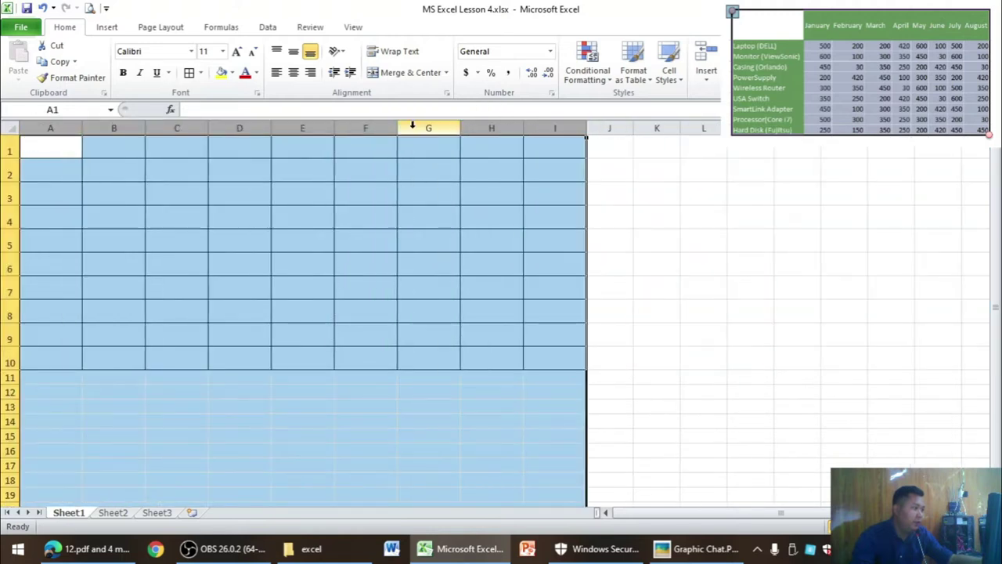
pyautogui.click(371, 239)
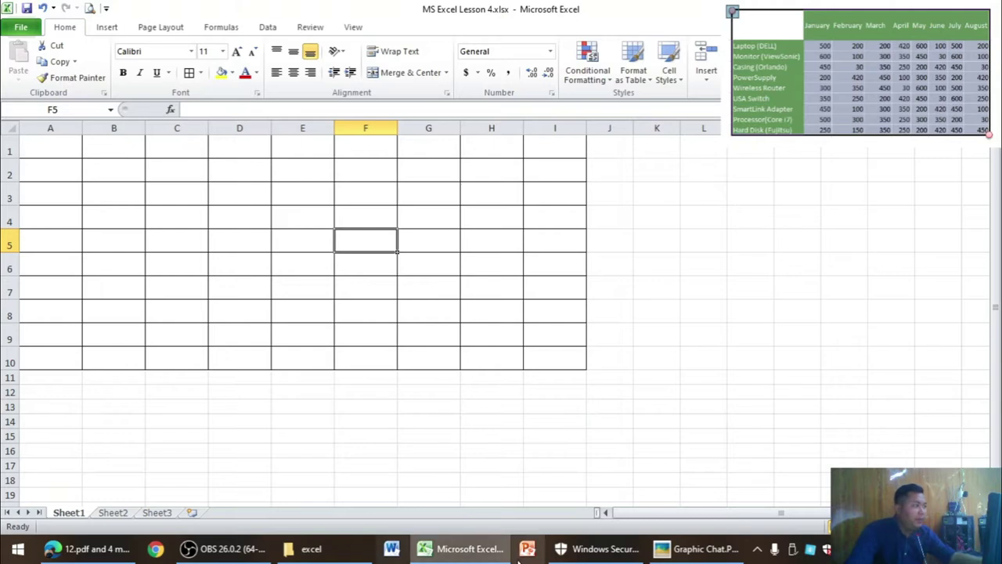
# Step: Enter January in B1, fill the series to August in I1, and center them vertically and horizontally
pyautogui.click(705, 549)
pyautogui.click(705, 549)
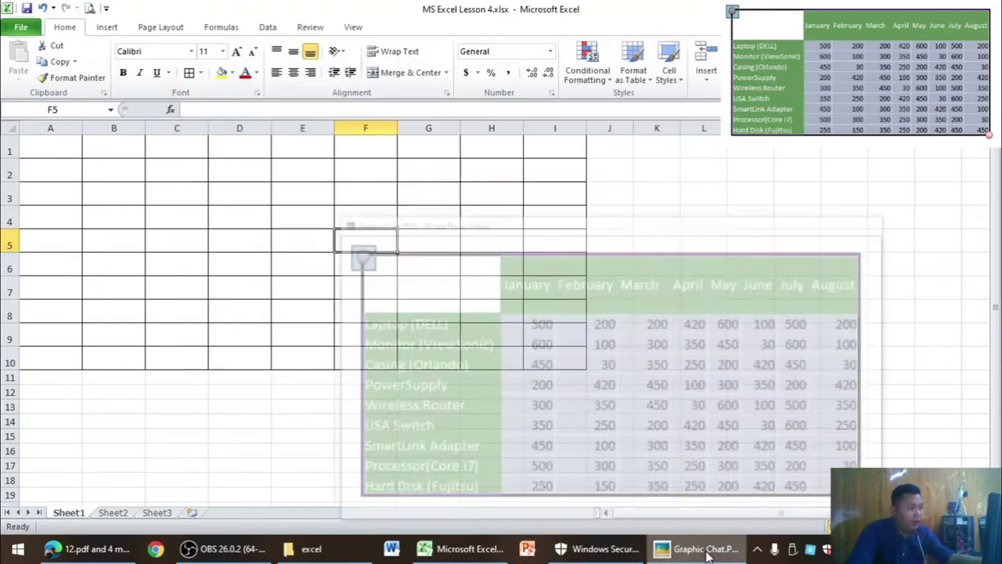
pyautogui.click(97, 139)
pyautogui.write('Jan')
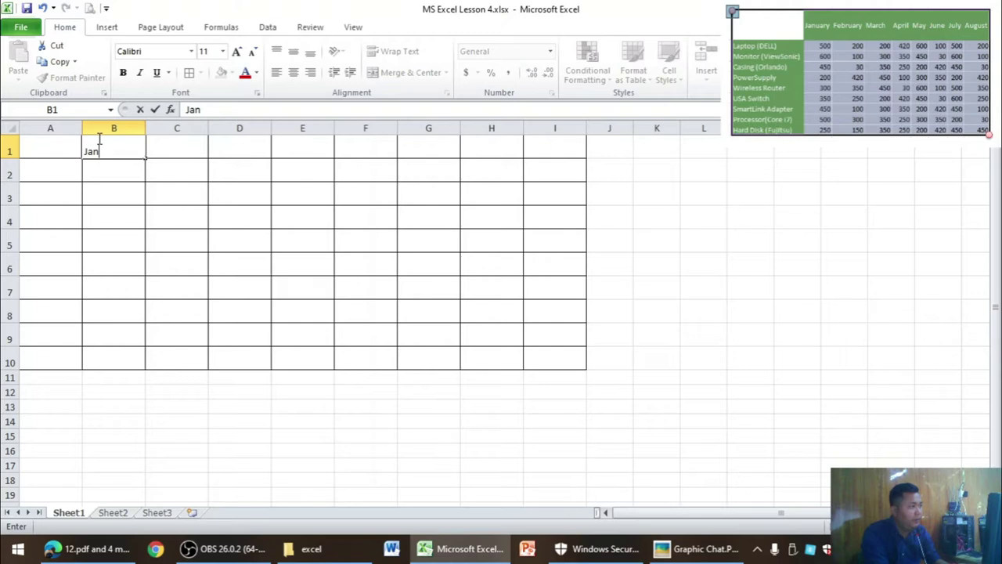
pyautogui.write('uary')
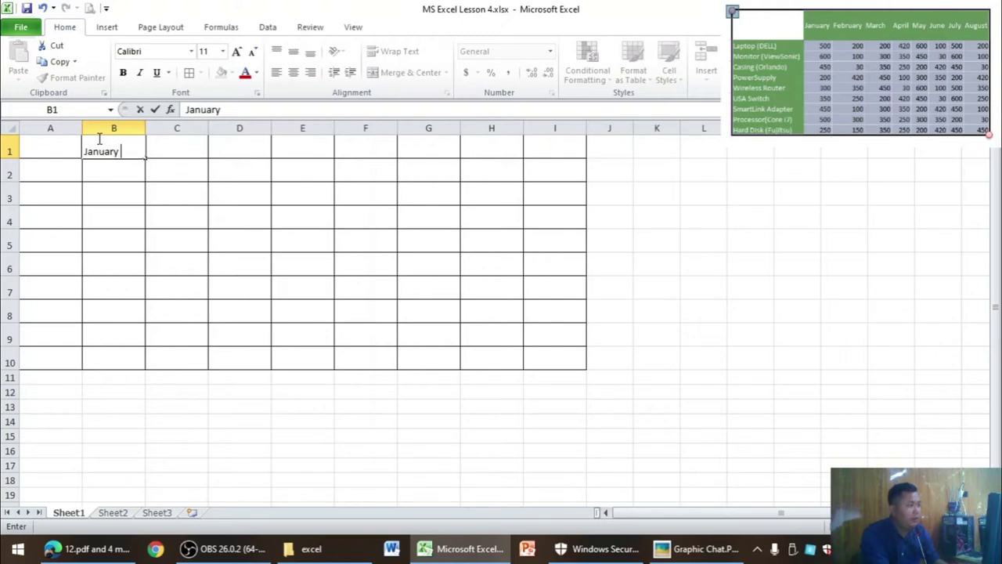
pyautogui.click(112, 183)
pyautogui.click(123, 151)
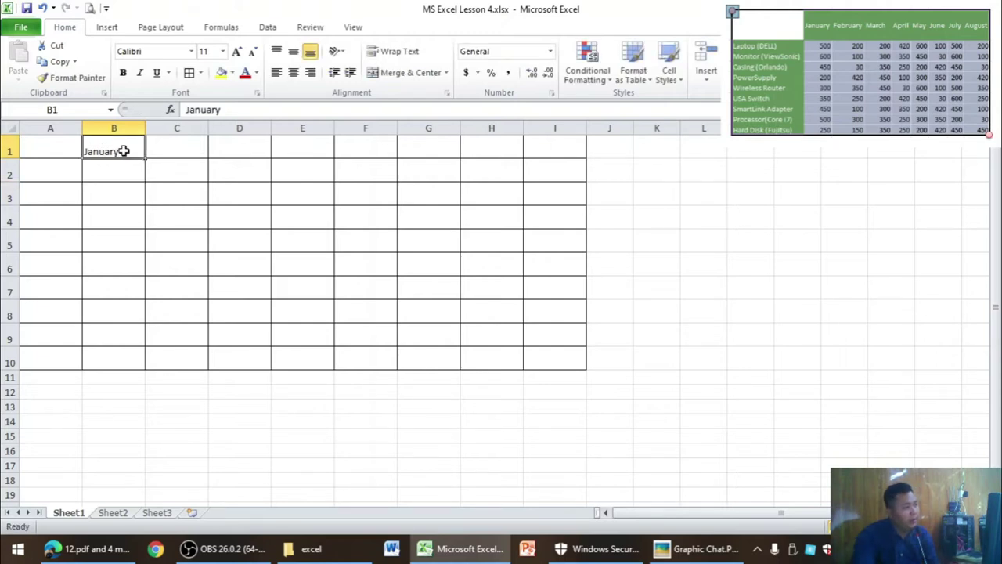
pyautogui.moveTo(147, 157); pyautogui.dragTo(192, 154)
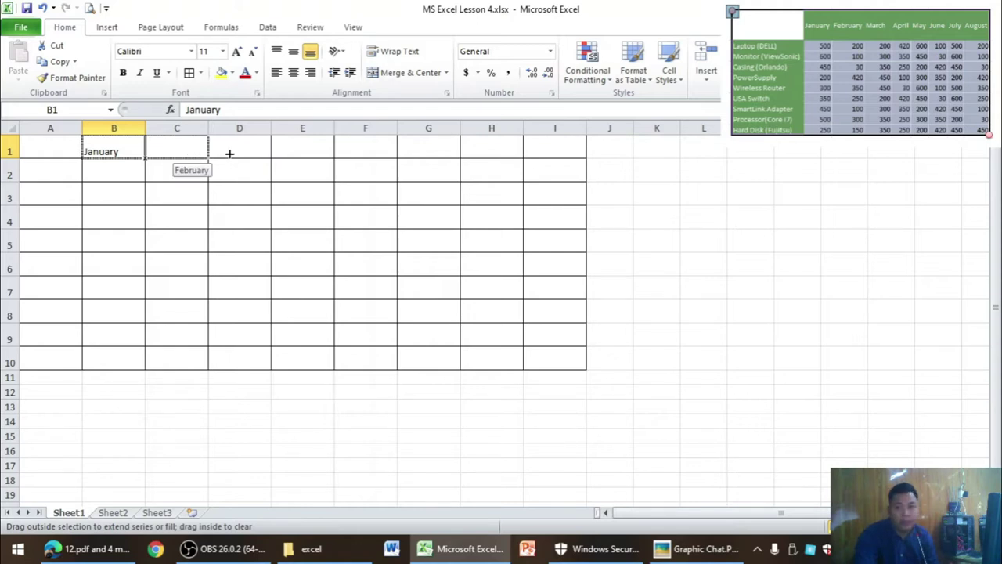
pyautogui.moveTo(232, 154)
pyautogui.mouseDown()
pyautogui.moveTo(454, 143)
pyautogui.moveTo(822, 195)
pyautogui.moveTo(780, 171)
pyautogui.moveTo(585, 145)
pyautogui.mouseUp()
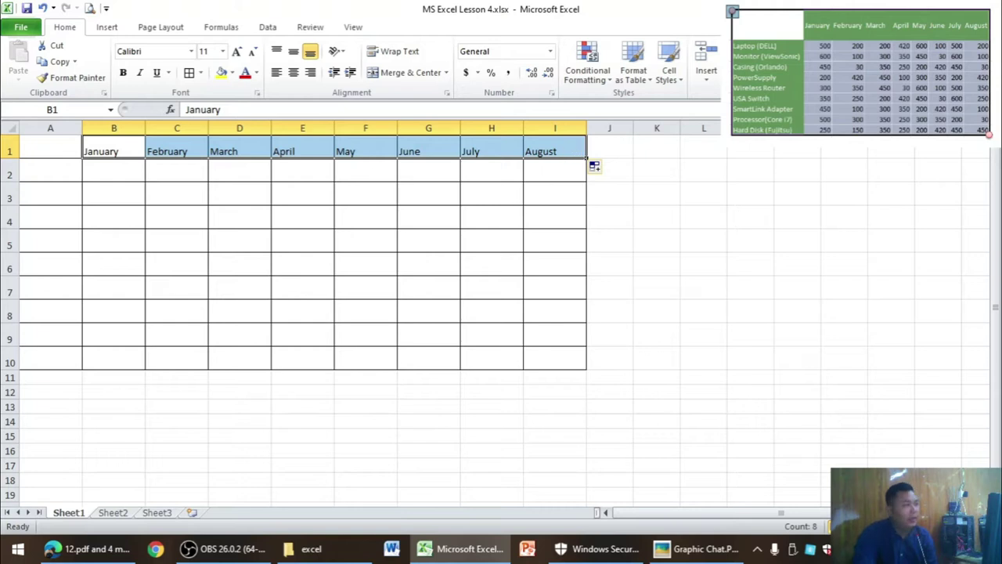
pyautogui.click(294, 51)
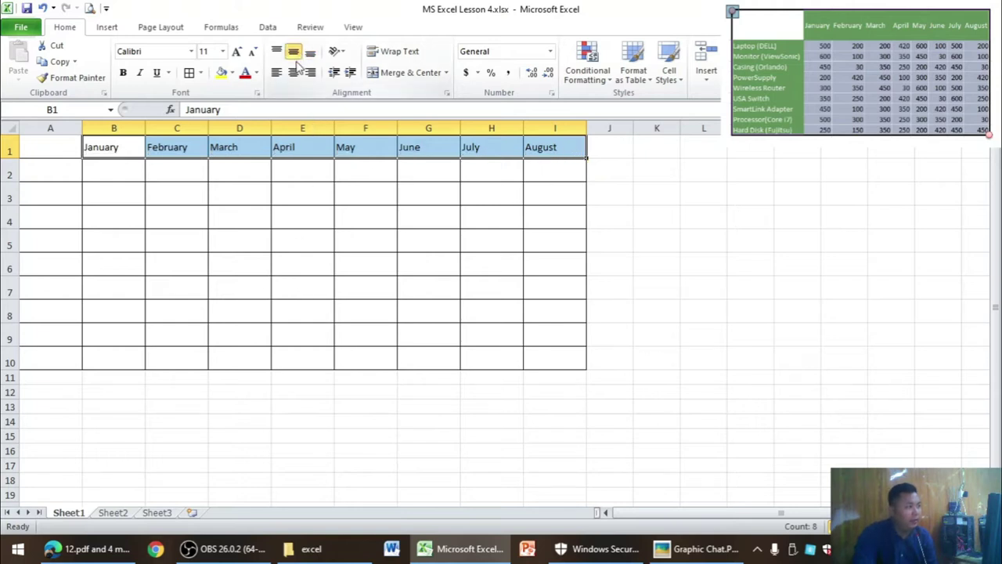
pyautogui.click(294, 72)
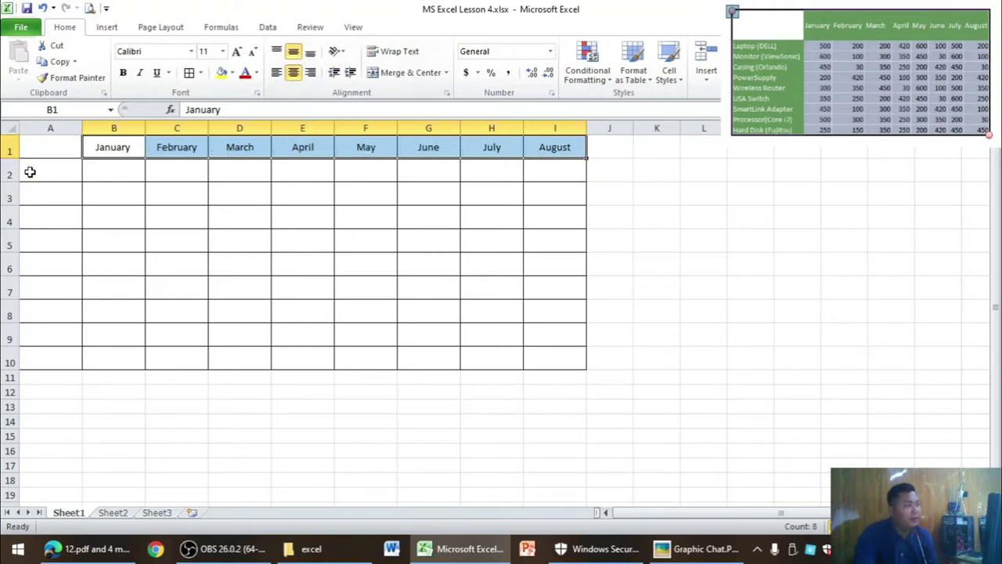
# Step: Enter Laptop, Monitor, Casing and PowerSupply in A2:A5, checking the reference image
pyautogui.click(64, 176)
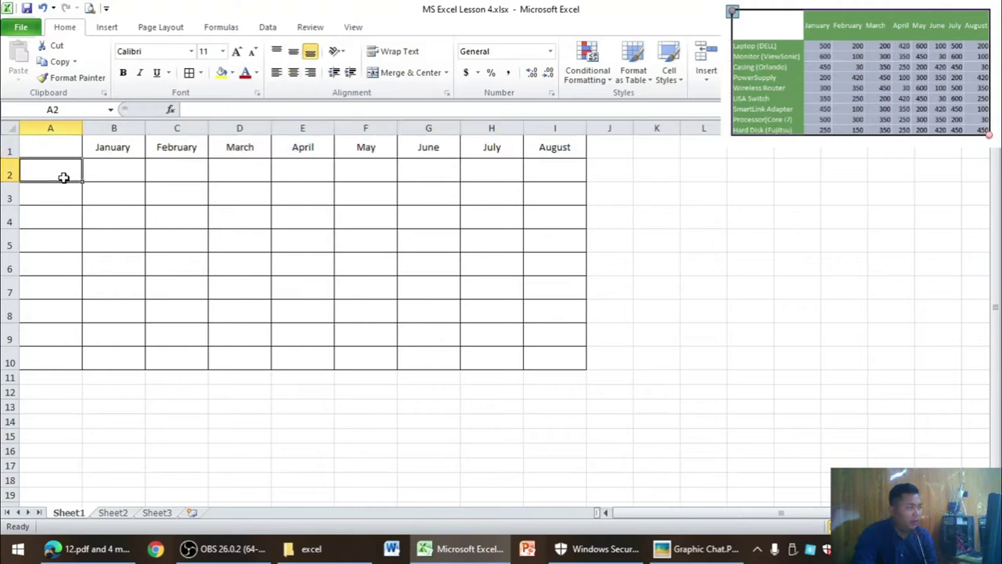
pyautogui.hotkey('alt', 'Tab')
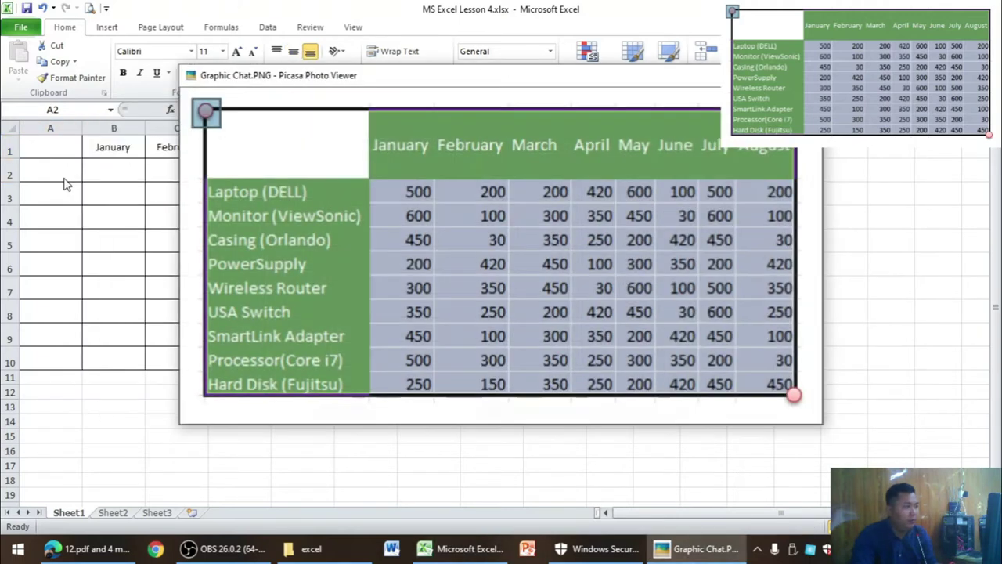
pyautogui.hotkey('alt', 'Tab')
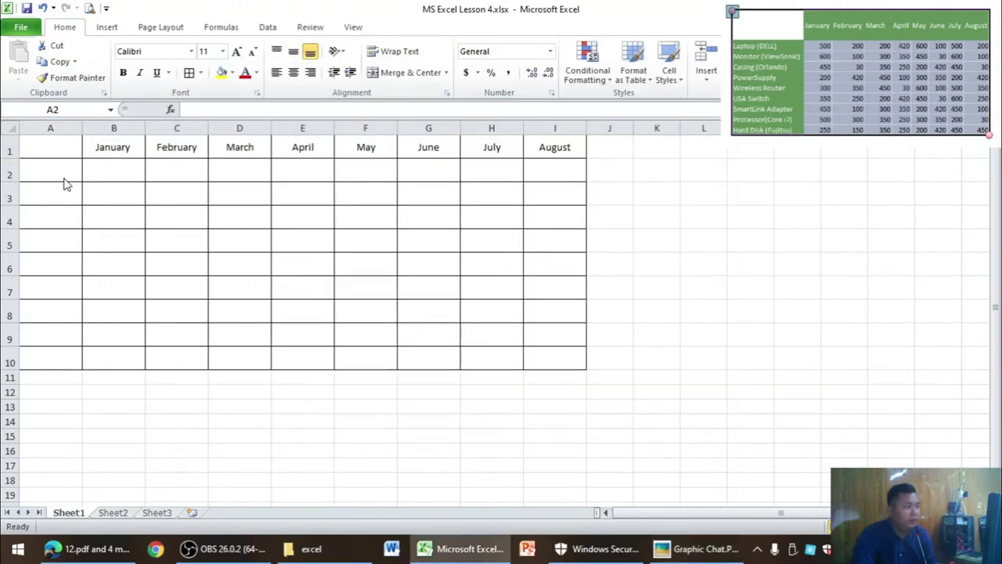
pyautogui.hotkey('alt', 'Tab')
pyautogui.hotkey('alt', 'Tab')
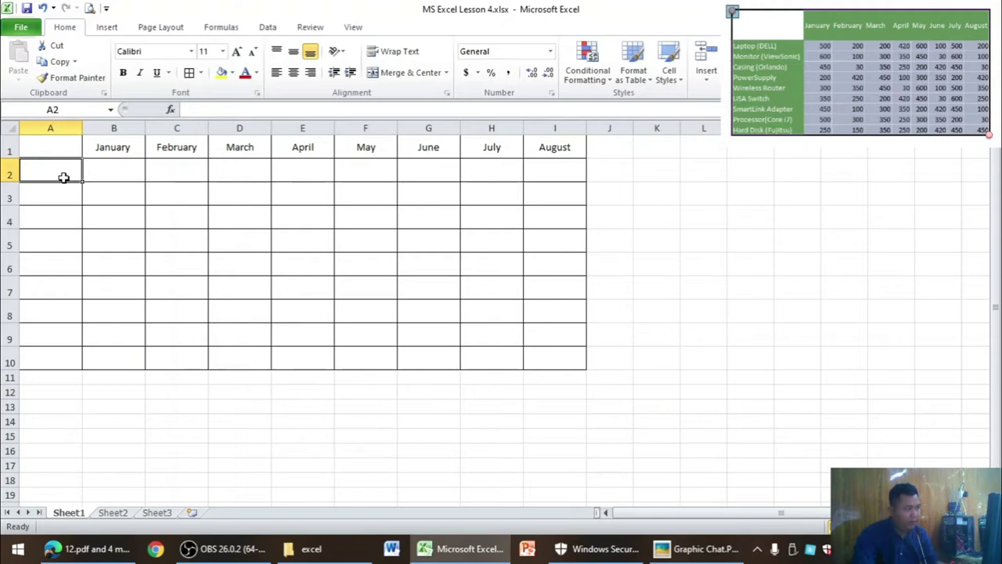
pyautogui.write('K')
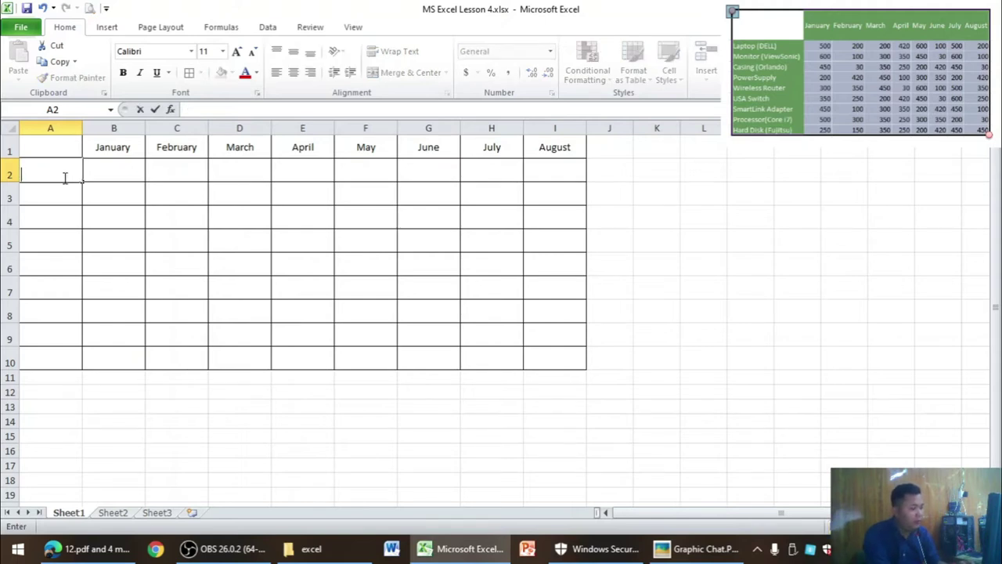
pyautogui.write('aptop')
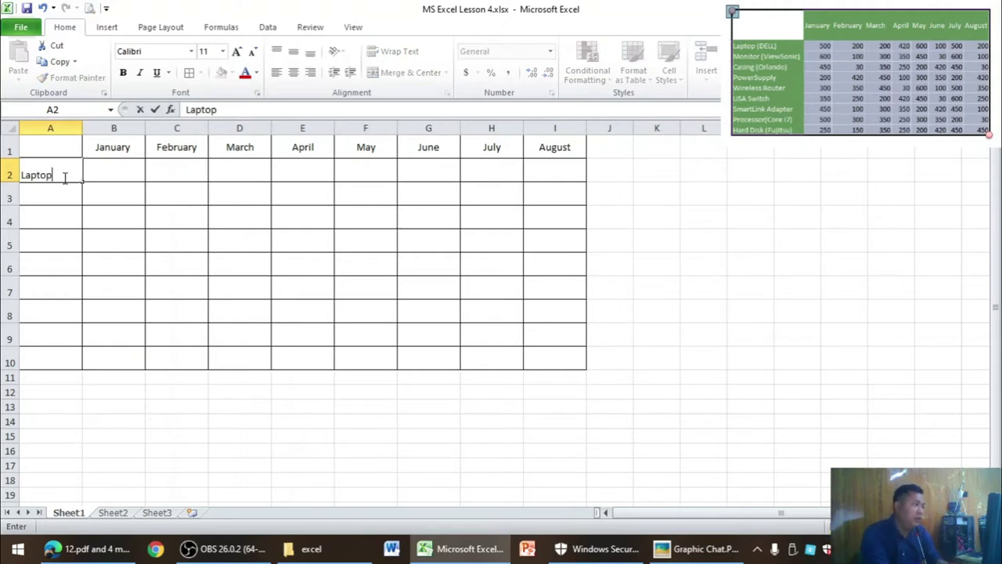
pyautogui.hotkey('alt', 'Tab')
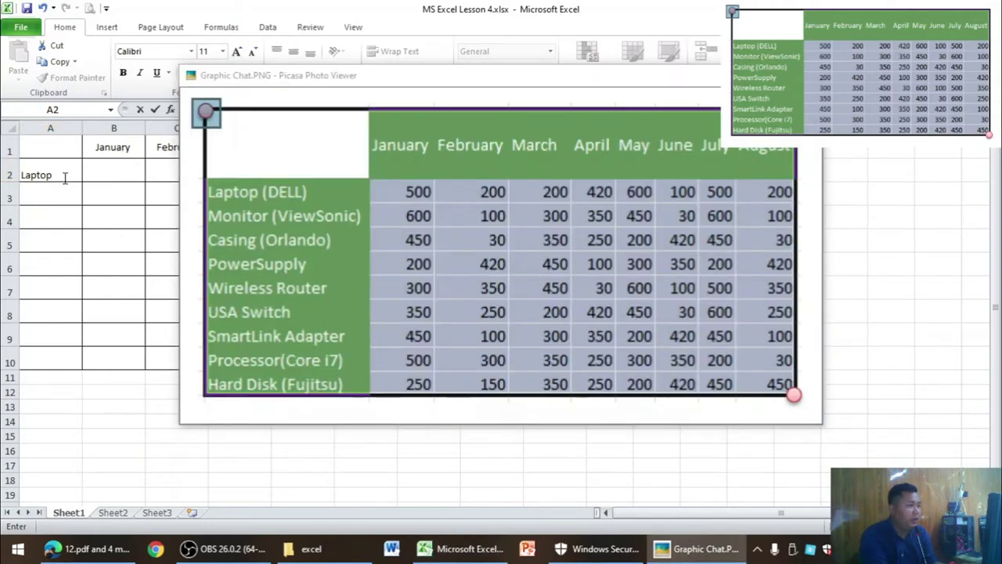
pyautogui.hotkey('alt', 'Tab')
pyautogui.press('Return')
pyautogui.write('Monitor')
pyautogui.press('Return')
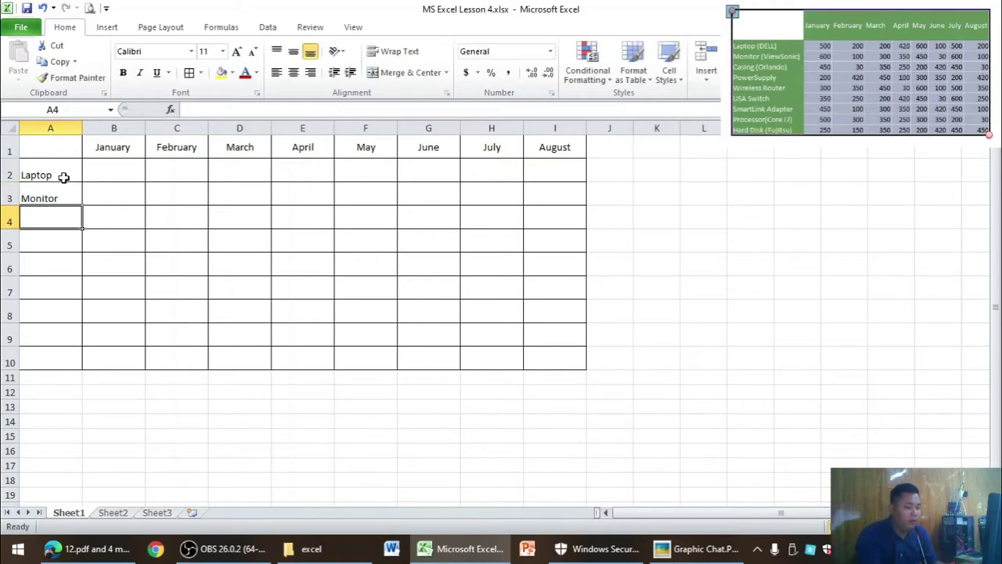
pyautogui.write('Casubg')
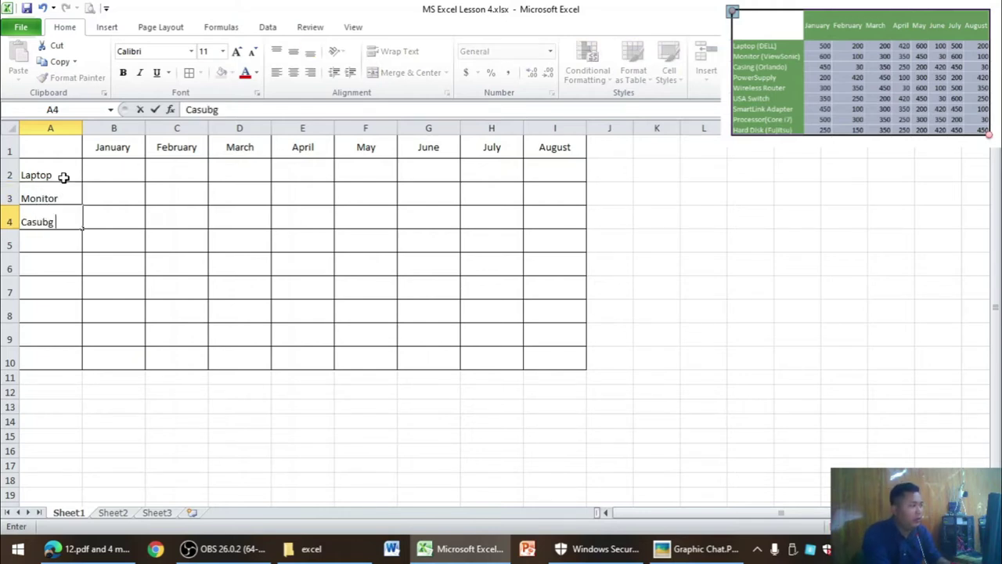
pyautogui.press('BackSpace')
pyautogui.press('BackSpace')
pyautogui.press('Return')
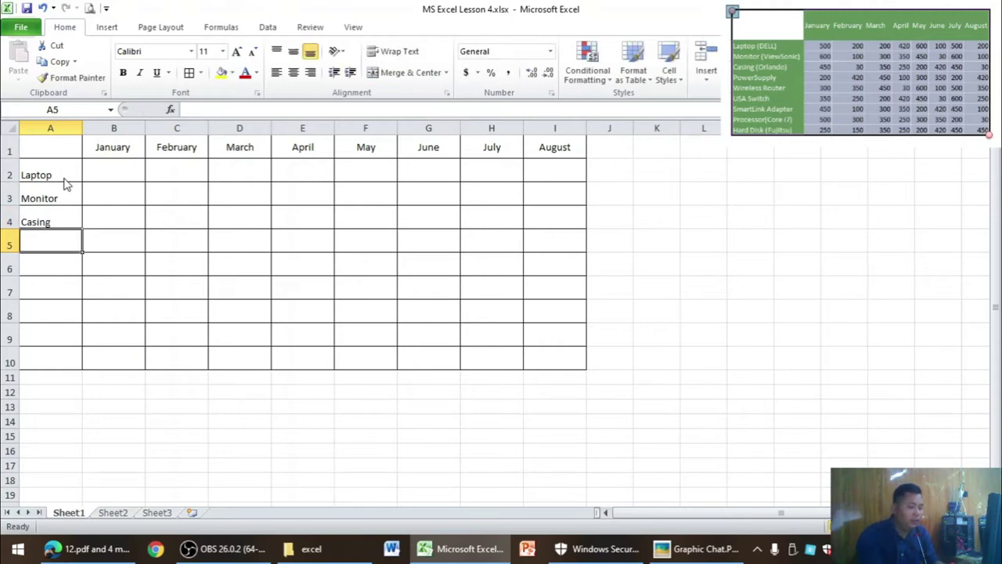
pyautogui.hotkey('alt', 'Tab')
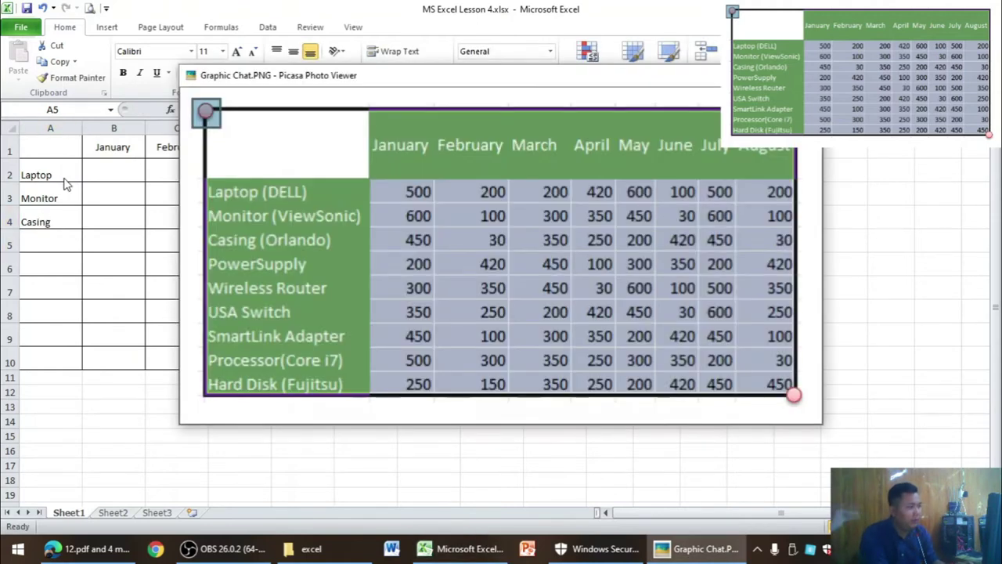
pyautogui.hotkey('alt', 'Tab')
pyautogui.write('Power')
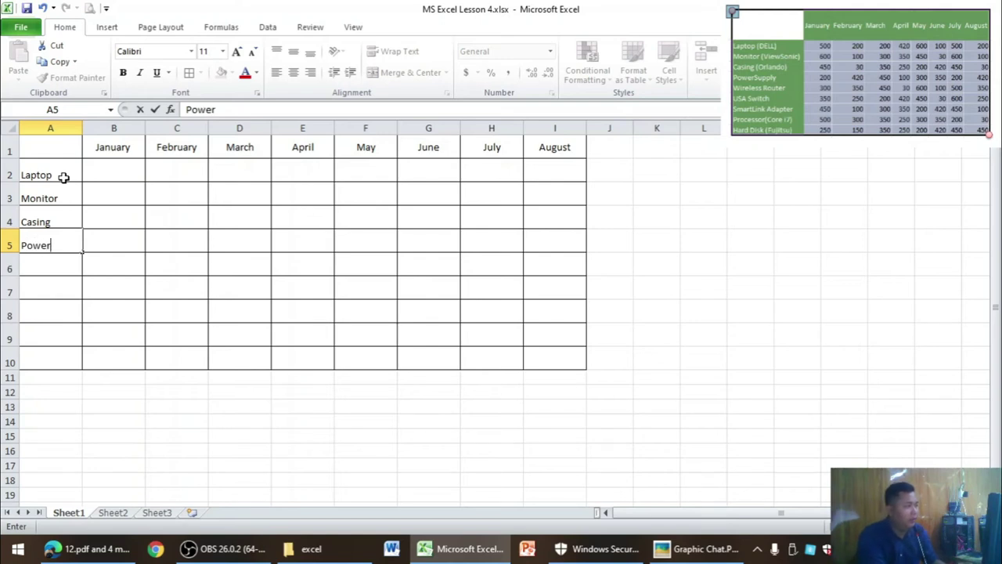
pyautogui.write('Supply')
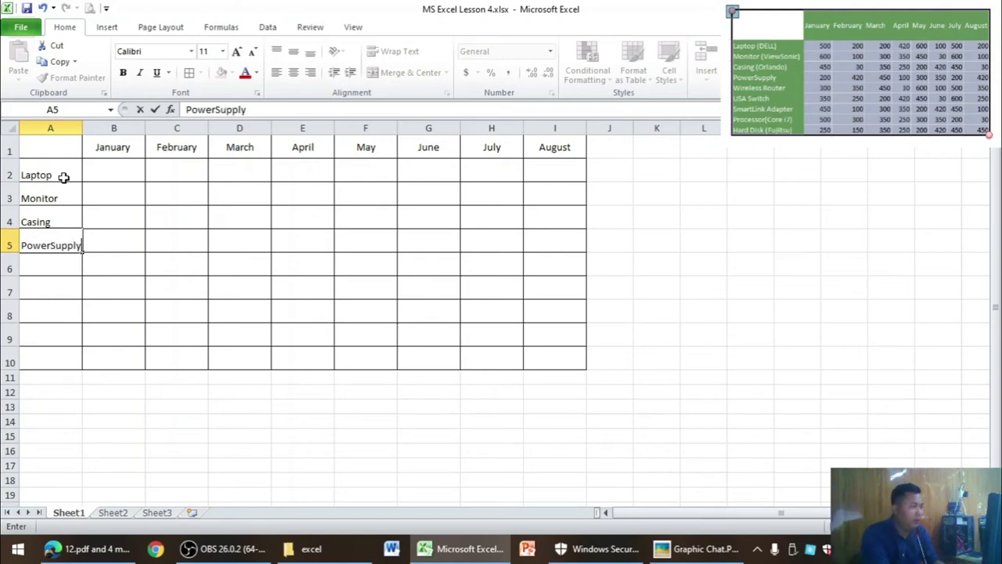
pyautogui.press('Return')
# Step: Enter Wireless Router, Switch, Smart Link, Processor and Hard disk in A6:A10
pyautogui.write('W')
pyautogui.write('ireless')
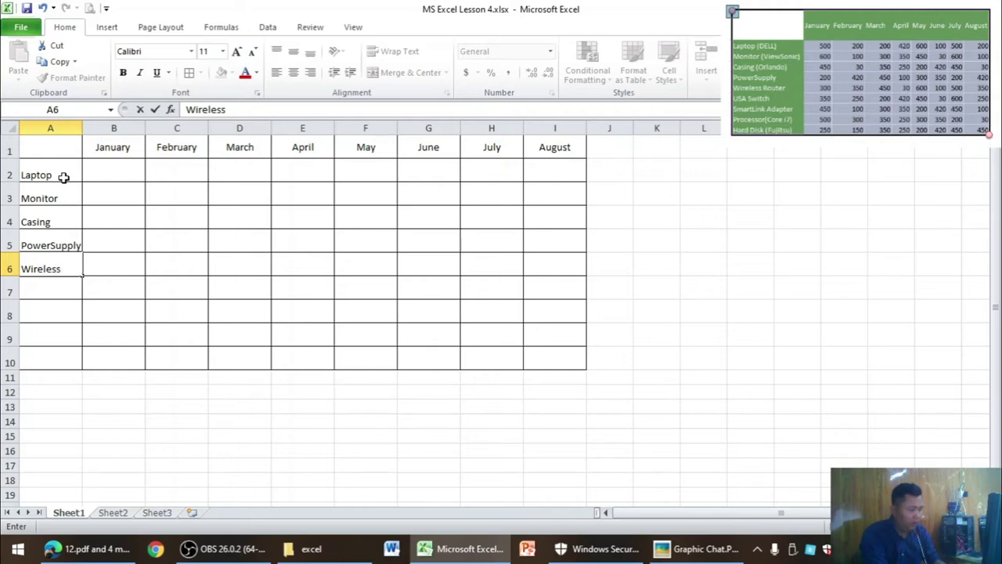
pyautogui.write('er')
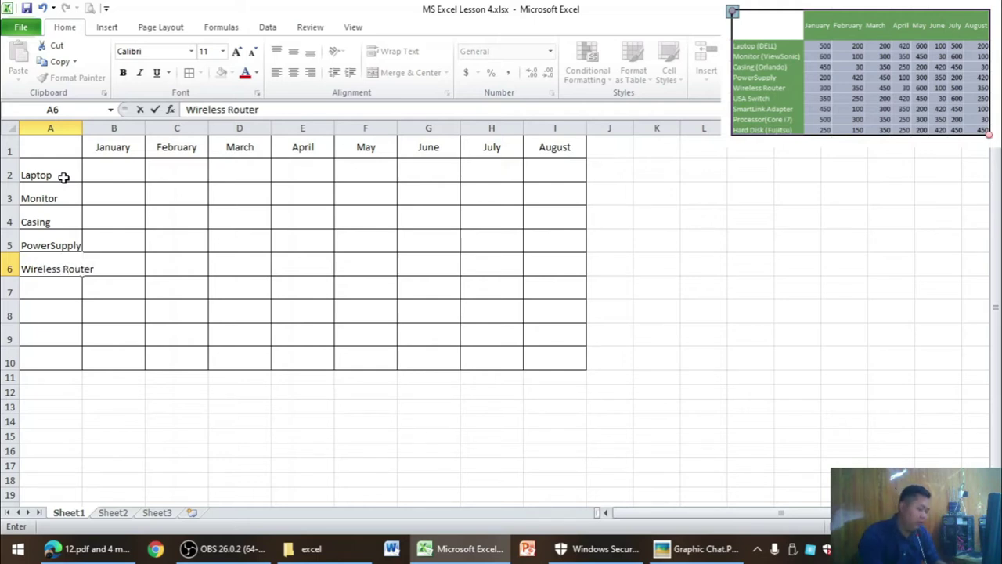
pyautogui.press('Return')
pyautogui.hotkey('alt', 'Tab')
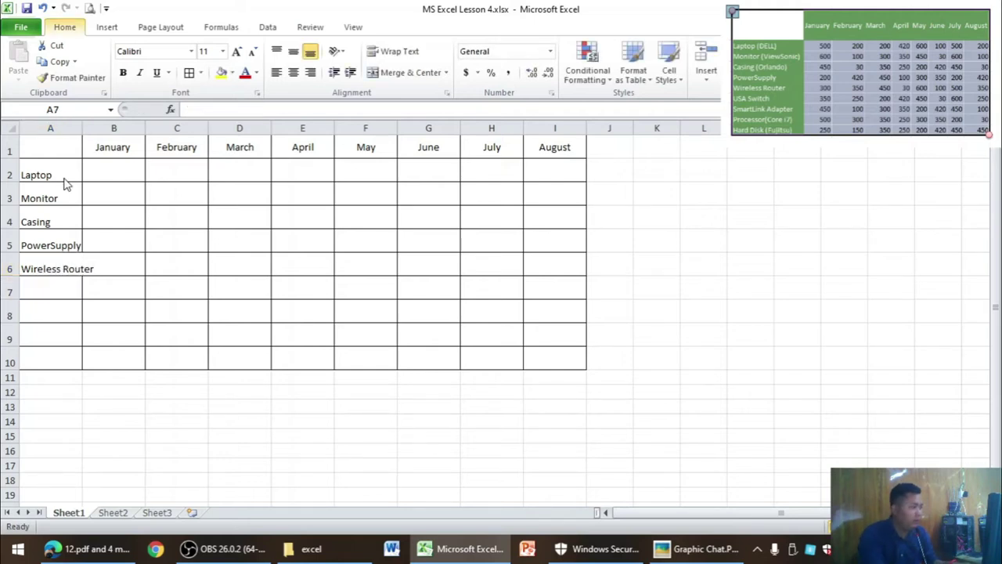
pyautogui.hotkey('alt', 'Tab')
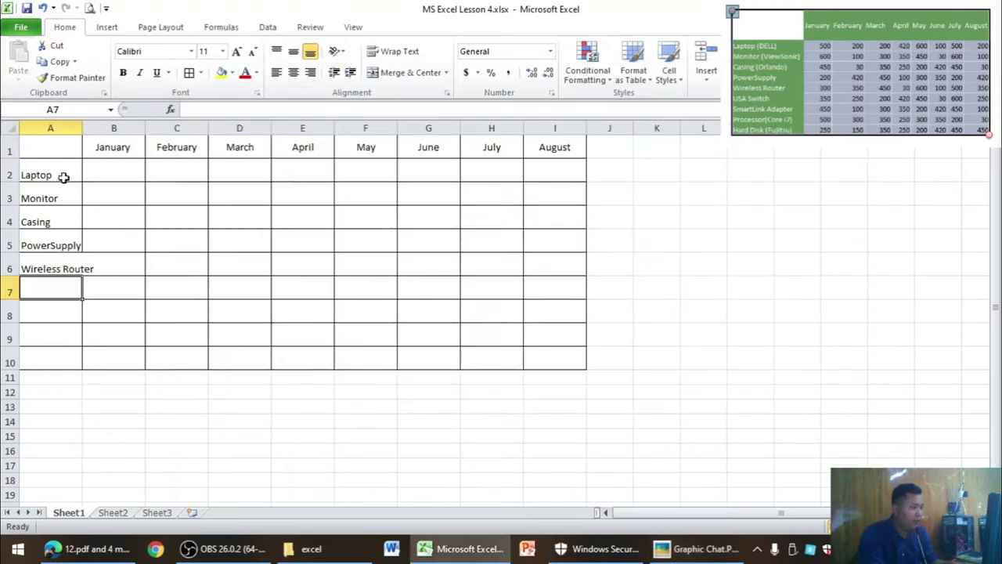
pyautogui.write('Switch')
pyautogui.hotkey('alt', 'Tab')
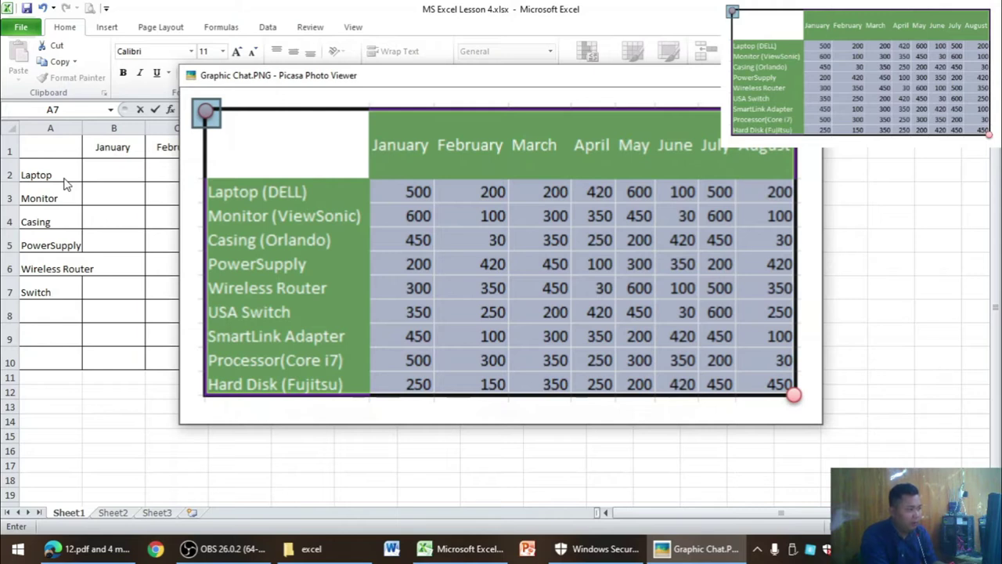
pyautogui.hotkey('alt', 'Tab')
pyautogui.press('Return')
pyautogui.hotkey('alt', 'Tab')
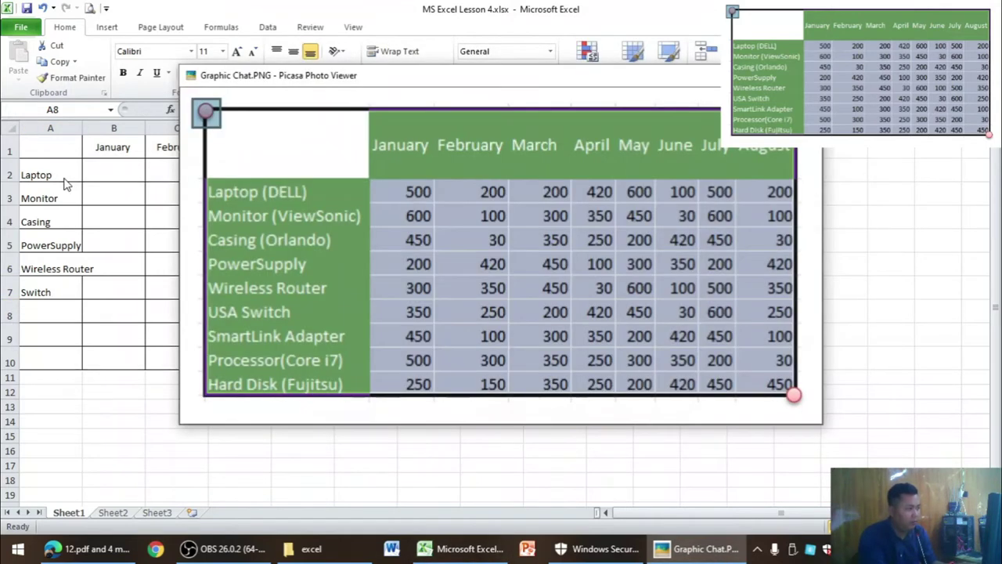
pyautogui.hotkey('alt', 'Tab')
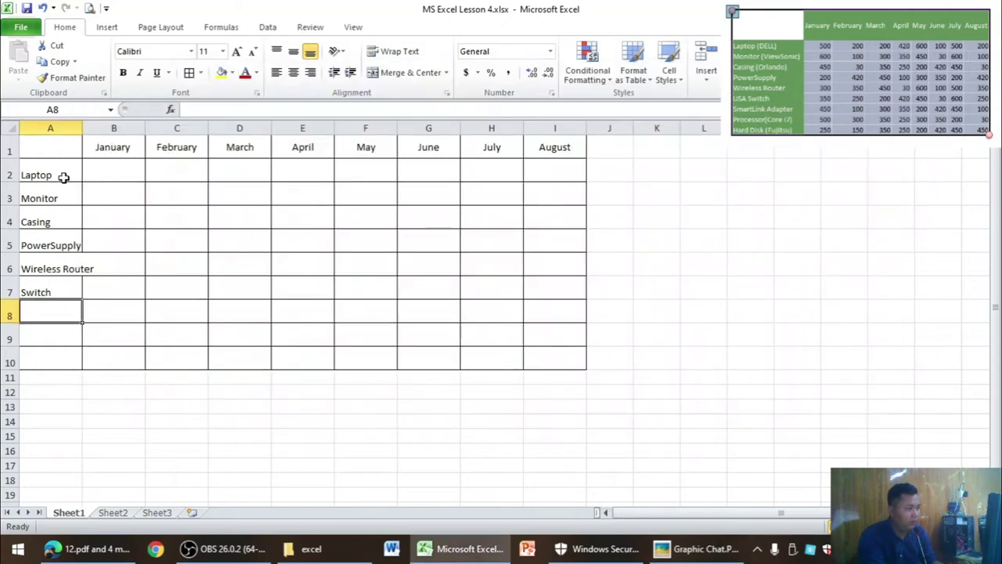
pyautogui.write('Smart Link')
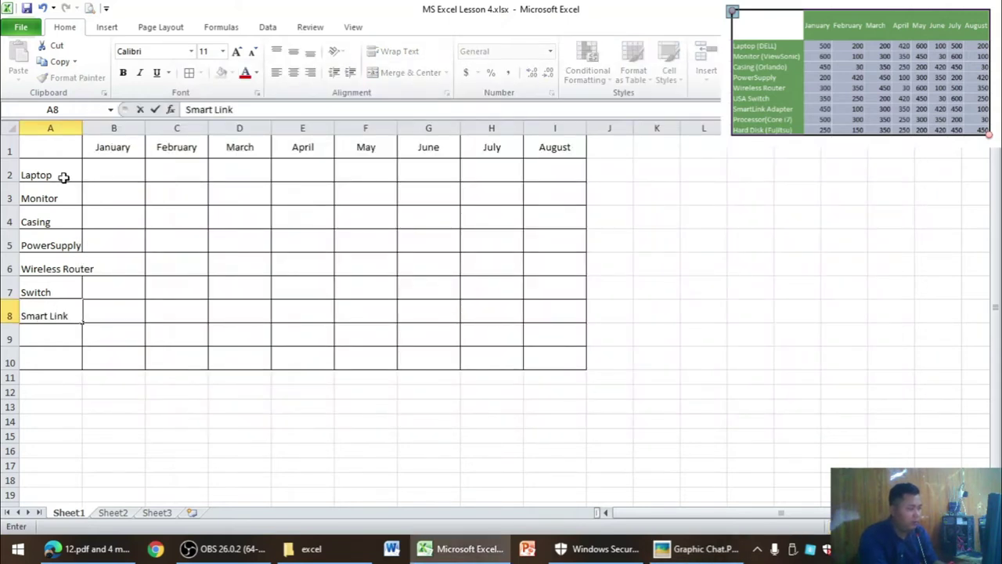
pyautogui.hotkey('alt', 'Tab')
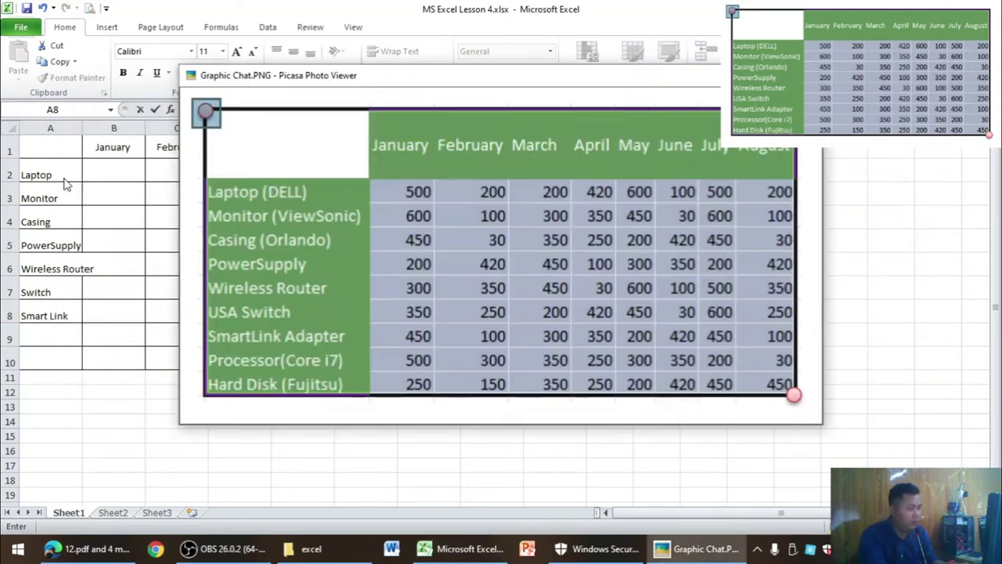
pyautogui.hotkey('alt', 'Tab')
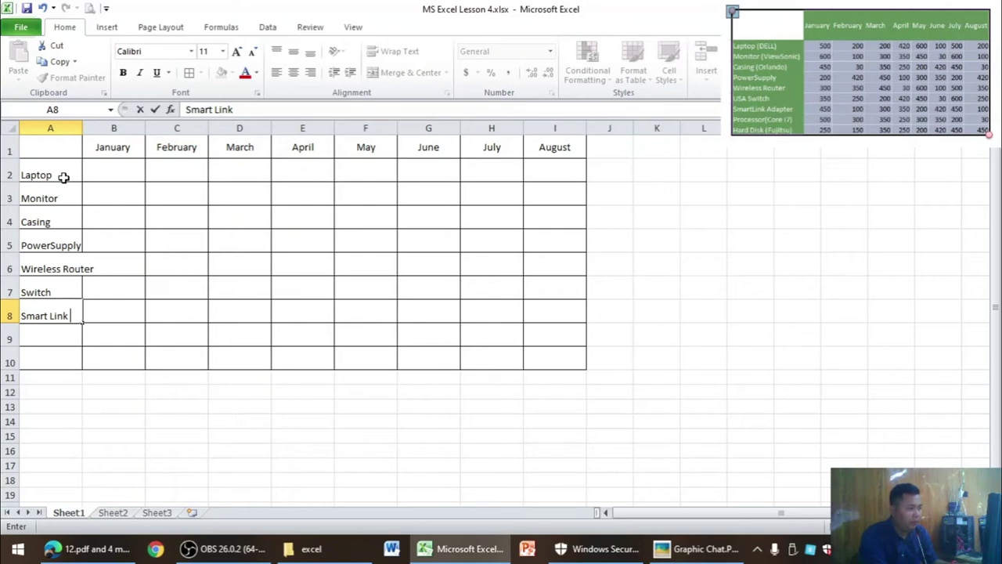
pyautogui.press('Return')
pyautogui.write('P')
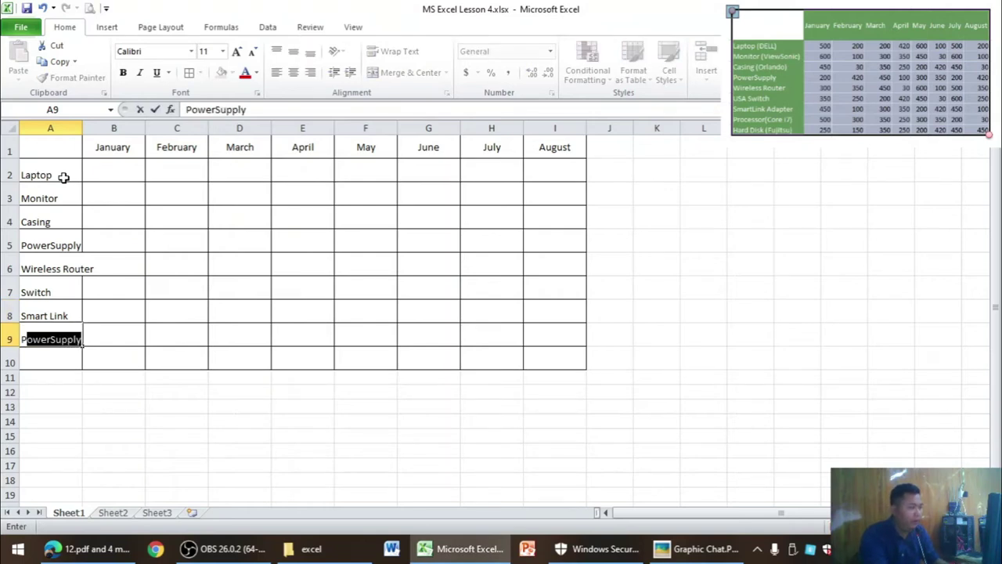
pyautogui.write('rocessor')
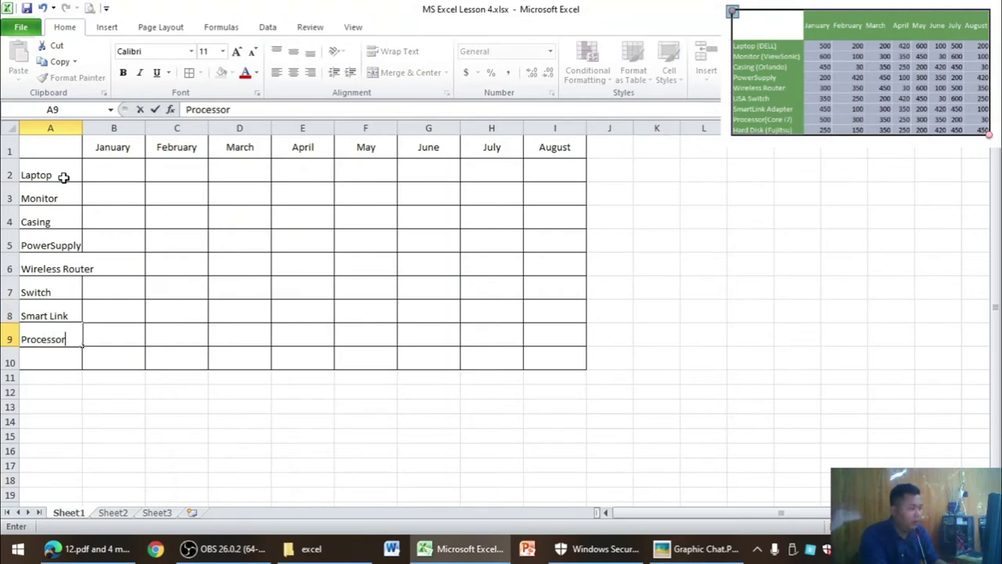
pyautogui.press('Return')
pyautogui.write('Ha')
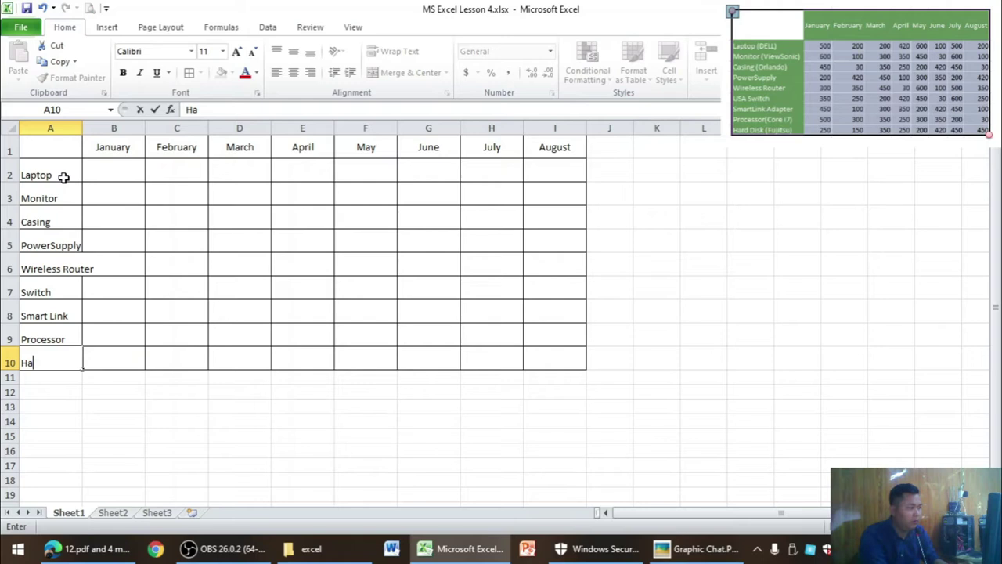
pyautogui.write('rd disk')
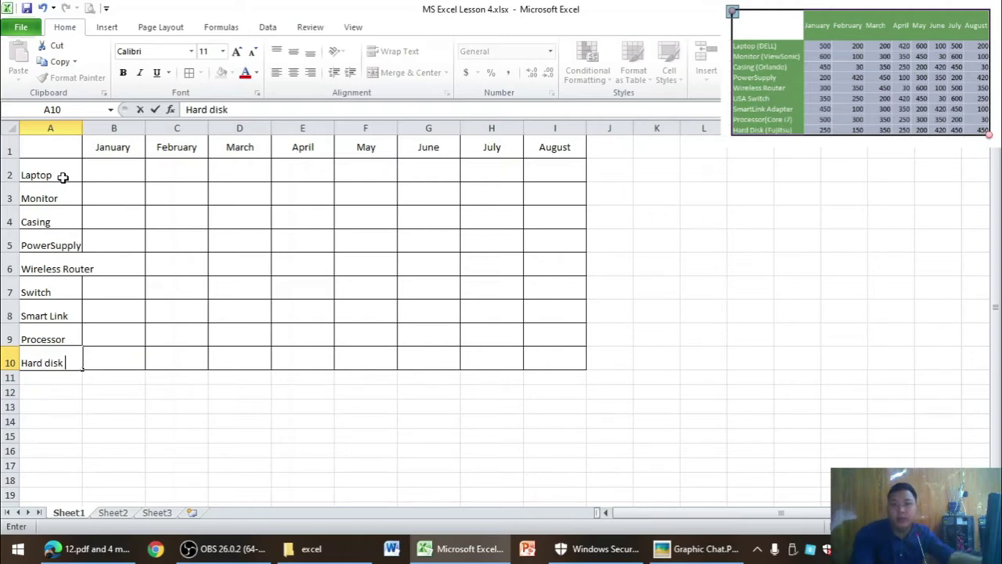
pyautogui.click(266, 196)
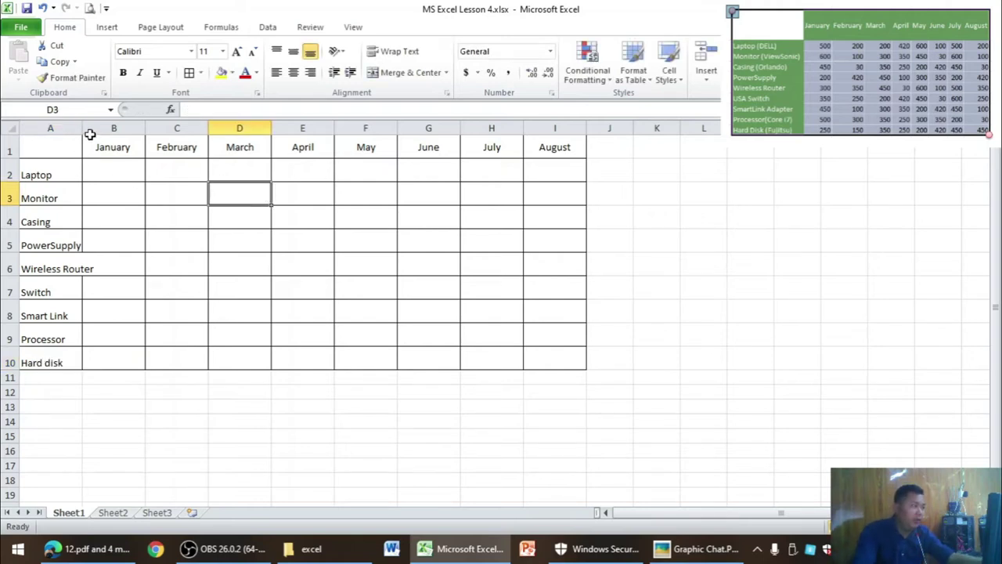
# Step: Widen column A to fit the product names and cancel the unfinished H7 entry
pyautogui.moveTo(83, 128); pyautogui.dragTo(104, 129)
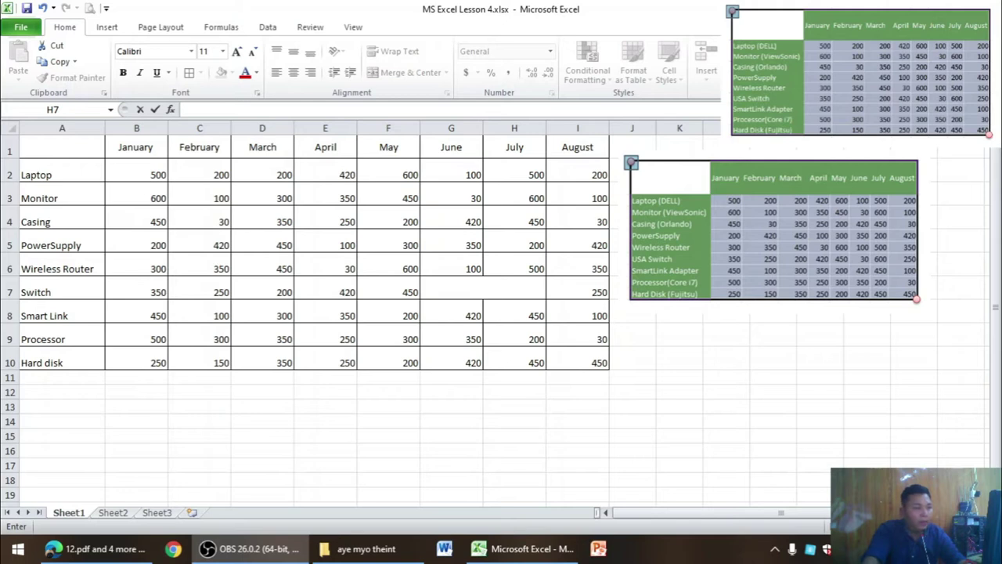
pyautogui.press('Escape')
pyautogui.click(514, 373)
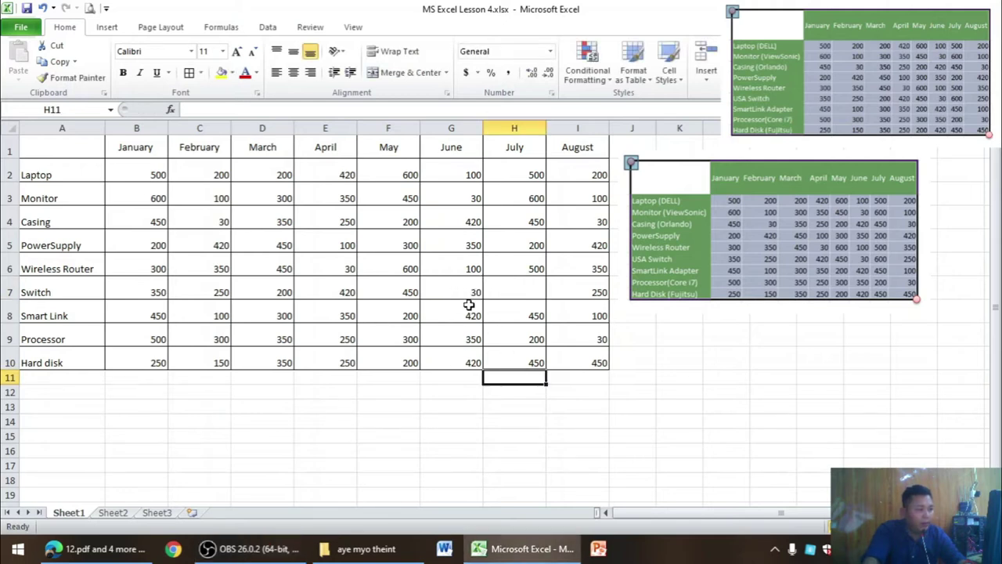
pyautogui.click(683, 436)
pyautogui.click(523, 285)
pyautogui.click(678, 345)
# Step: Set Switch's July value in H7 to 600 and delete the pasted reference picture
pyautogui.click(536, 289)
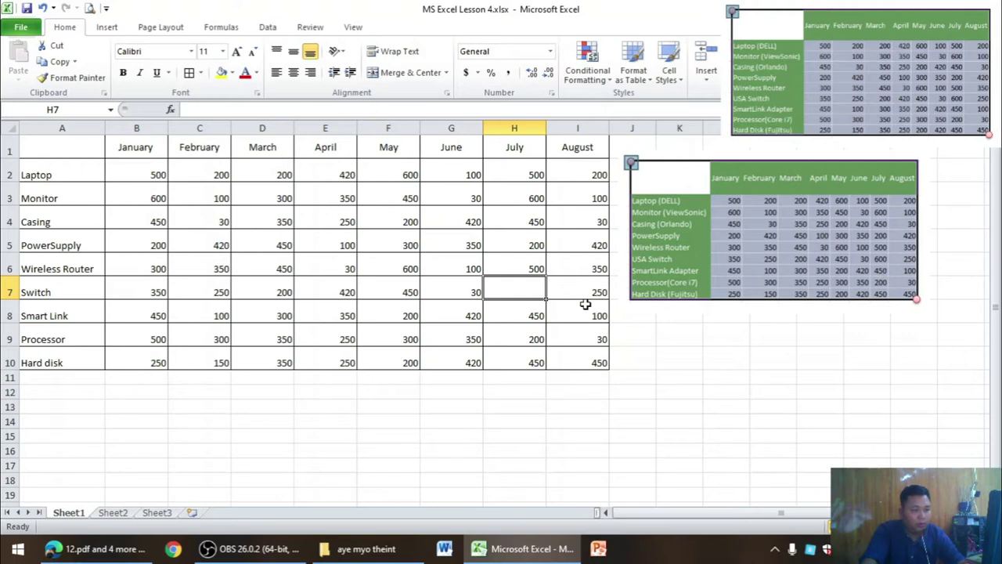
pyautogui.write('1600')
pyautogui.press('BackSpace')
pyautogui.press('BackSpace')
pyautogui.press('BackSpace')
pyautogui.press('BackSpace')
pyautogui.write('60')
pyautogui.click(648, 363)
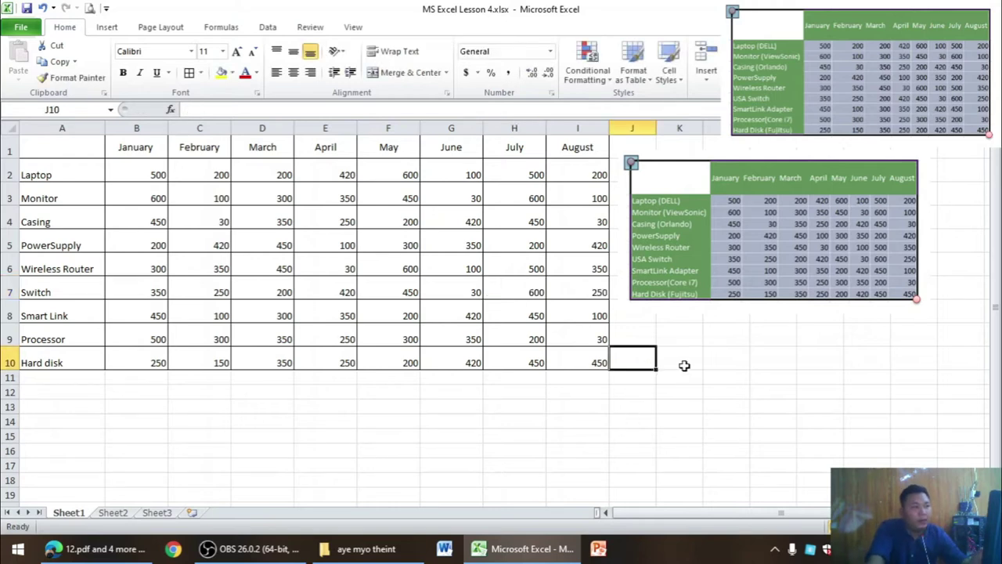
pyautogui.click(838, 263)
pyautogui.press('Delete')
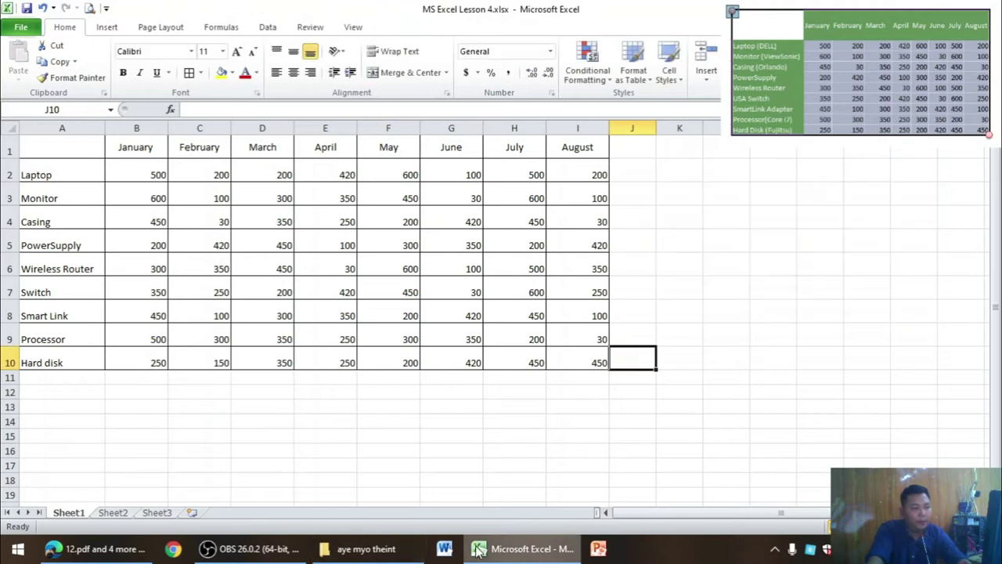
# Step: Fill the month headers B1:I1 and product names A2:A10 with green
pyautogui.click(758, 391)
pyautogui.moveTo(82, 148)
pyautogui.mouseDown()
pyautogui.moveTo(566, 346)
pyautogui.moveTo(570, 364)
pyautogui.mouseUp()
pyautogui.click(699, 437)
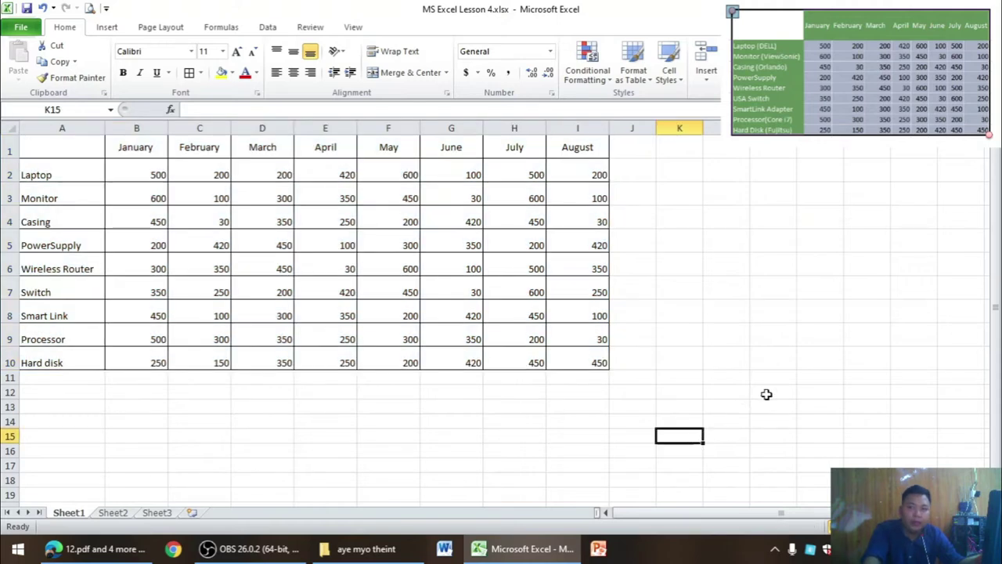
pyautogui.moveTo(148, 150)
pyautogui.mouseDown()
pyautogui.moveTo(512, 181)
pyautogui.moveTo(576, 153)
pyautogui.mouseUp()
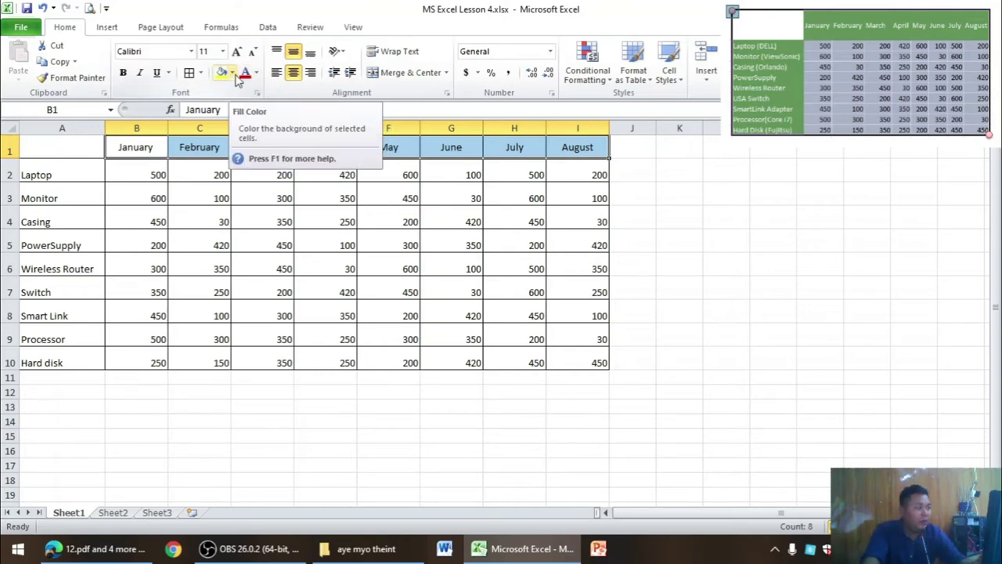
pyautogui.click(234, 74)
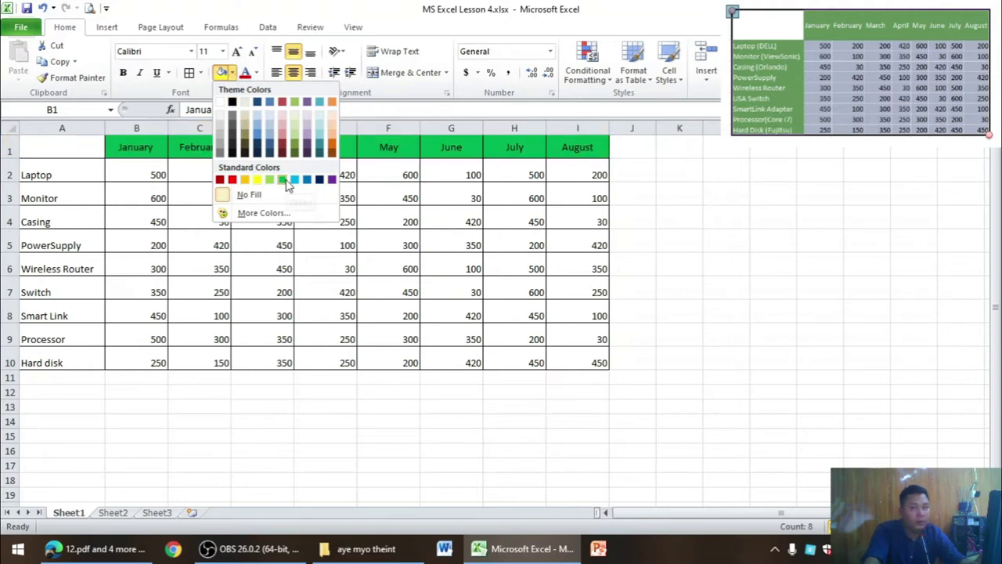
pyautogui.click(287, 181)
pyautogui.click(84, 182)
pyautogui.moveTo(84, 182); pyautogui.dragTo(83, 358)
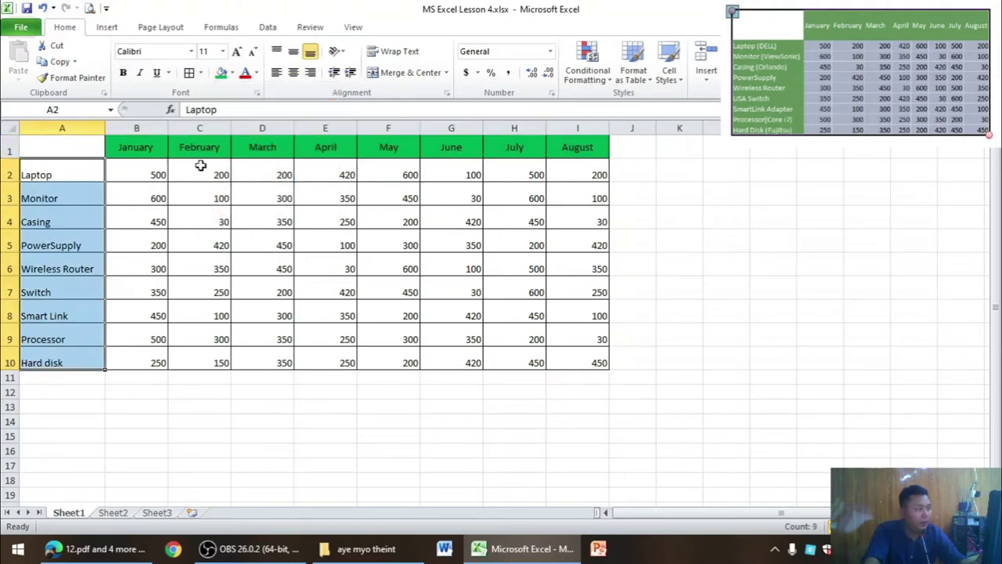
pyautogui.click(220, 74)
# Step: Apply a new font colour to the month headers B1:I1
pyautogui.moveTo(152, 148); pyautogui.dragTo(423, 153)
pyautogui.moveTo(578, 150); pyautogui.dragTo(578, 150)
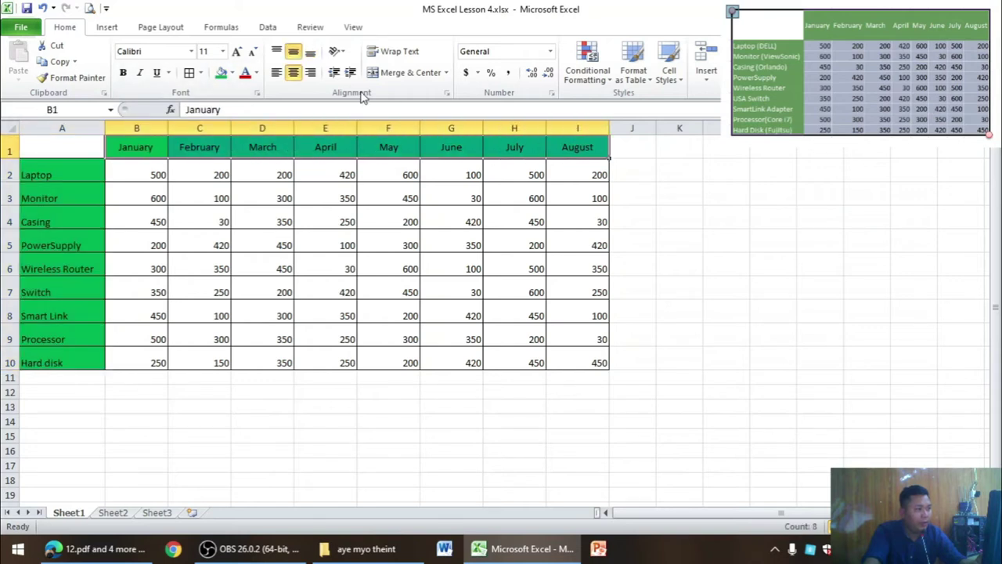
pyautogui.click(256, 72)
pyautogui.click(244, 119)
pyautogui.moveTo(84, 174)
pyautogui.mouseDown()
pyautogui.moveTo(100, 345)
pyautogui.moveTo(63, 350)
pyautogui.mouseUp()
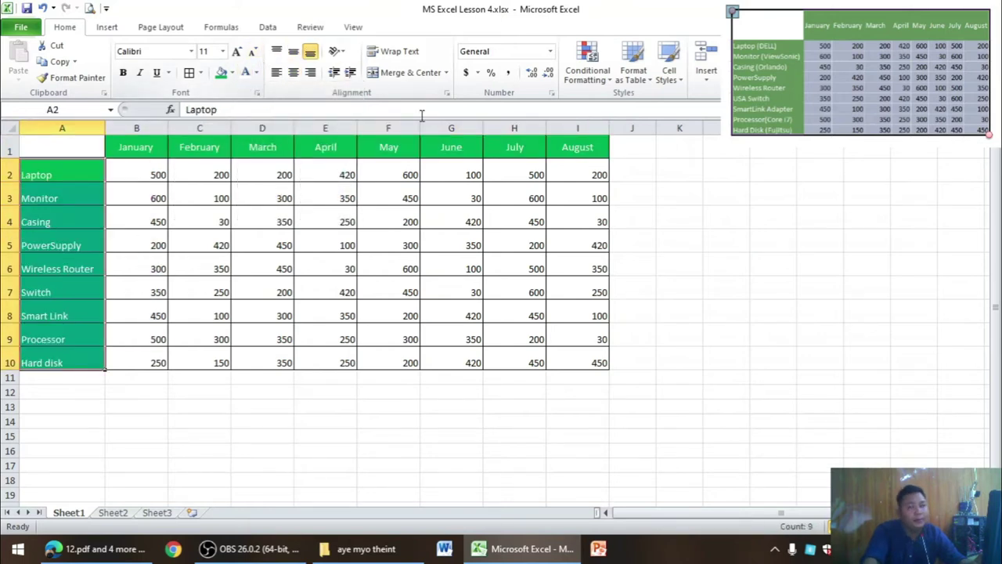
pyautogui.click(504, 335)
pyautogui.click(806, 271)
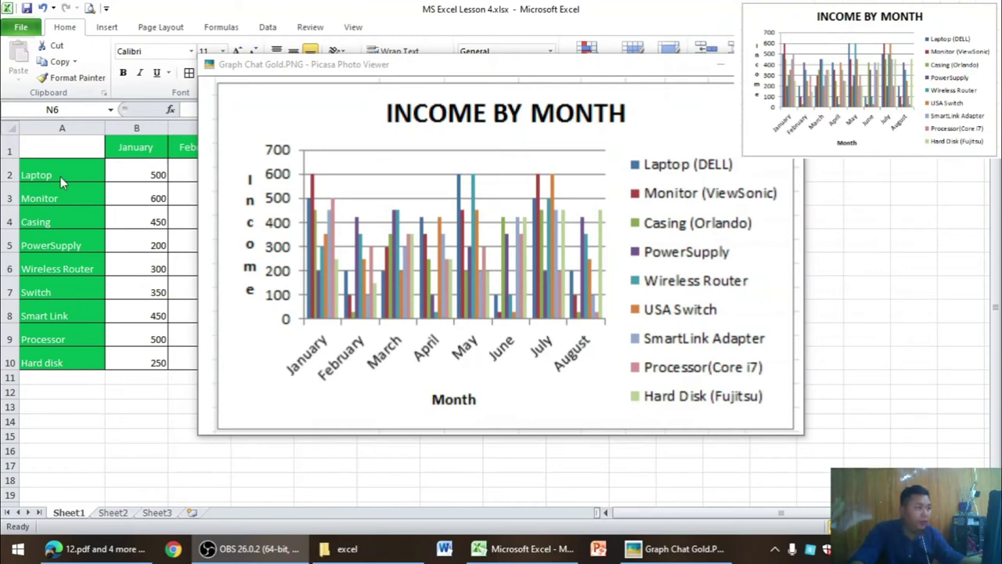
# Step: Close the reference chart picture and drag across the sales table to select it for charting
pyautogui.press('Escape')
pyautogui.moveTo(133, 173)
pyautogui.mouseDown()
pyautogui.moveTo(123, 195)
pyautogui.moveTo(402, 331)
pyautogui.moveTo(563, 356)
pyautogui.mouseUp()
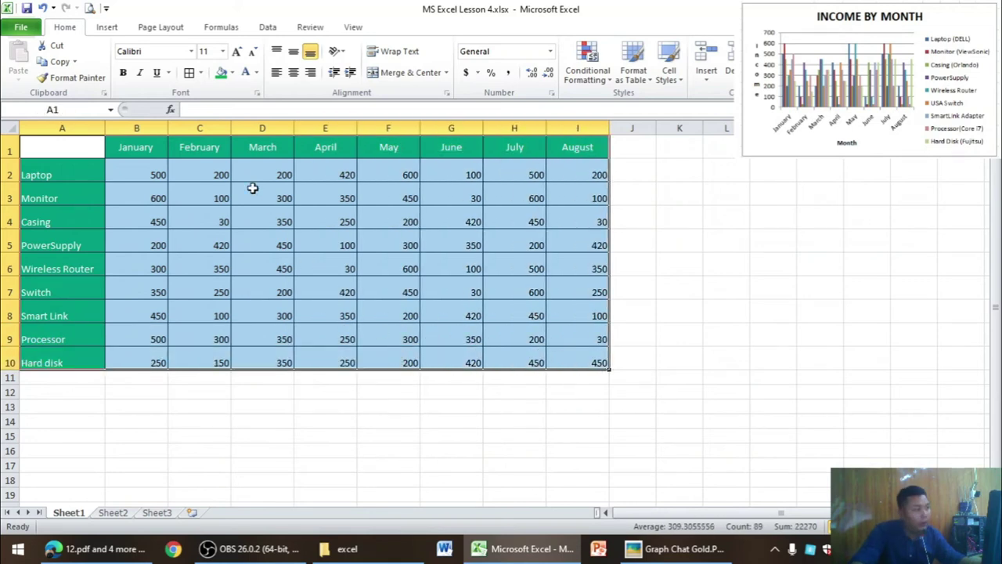
# Step: Try inserting clustered column charts of the table, deleting each trial chart
pyautogui.click(104, 30)
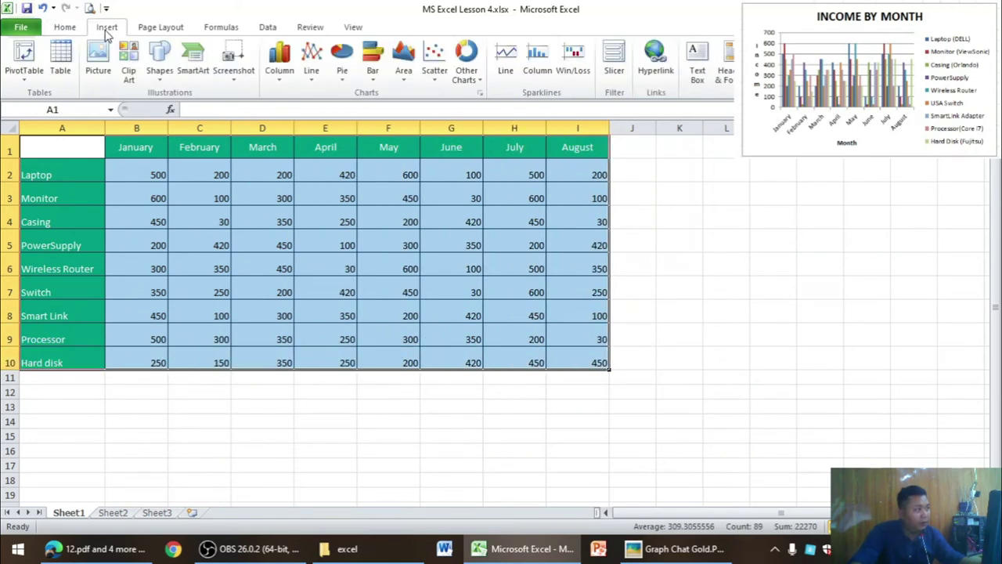
pyautogui.click(293, 80)
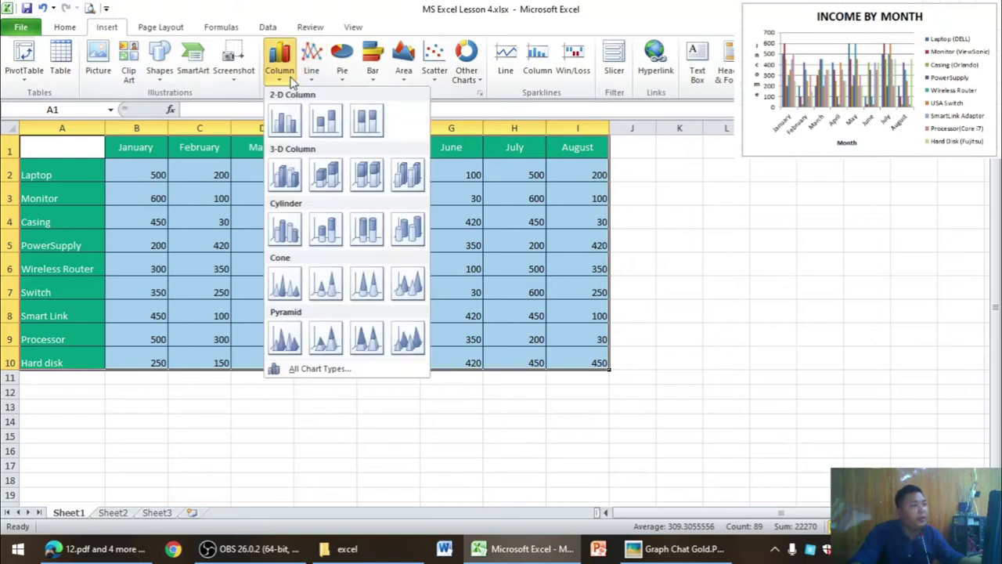
pyautogui.click(560, 174)
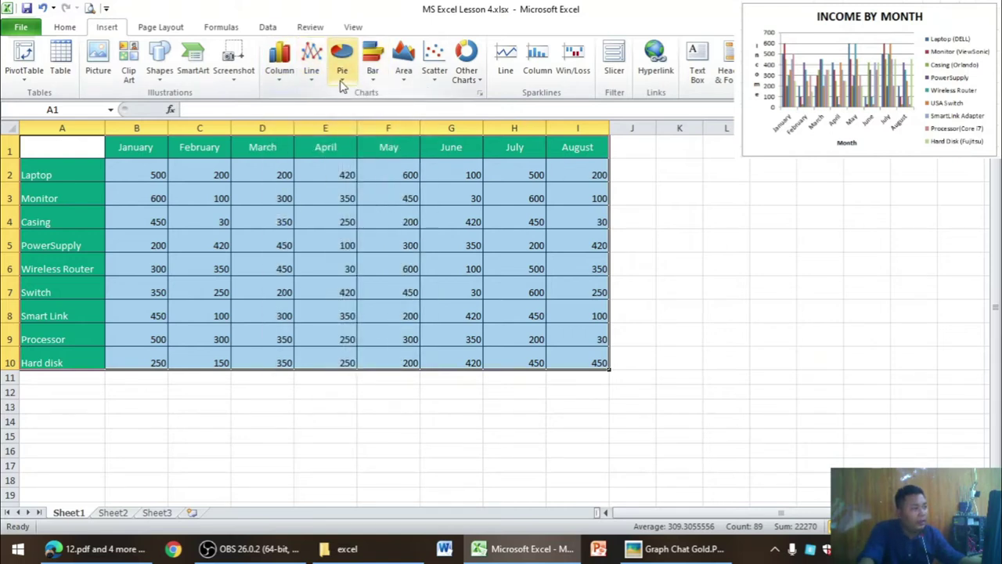
pyautogui.click(291, 75)
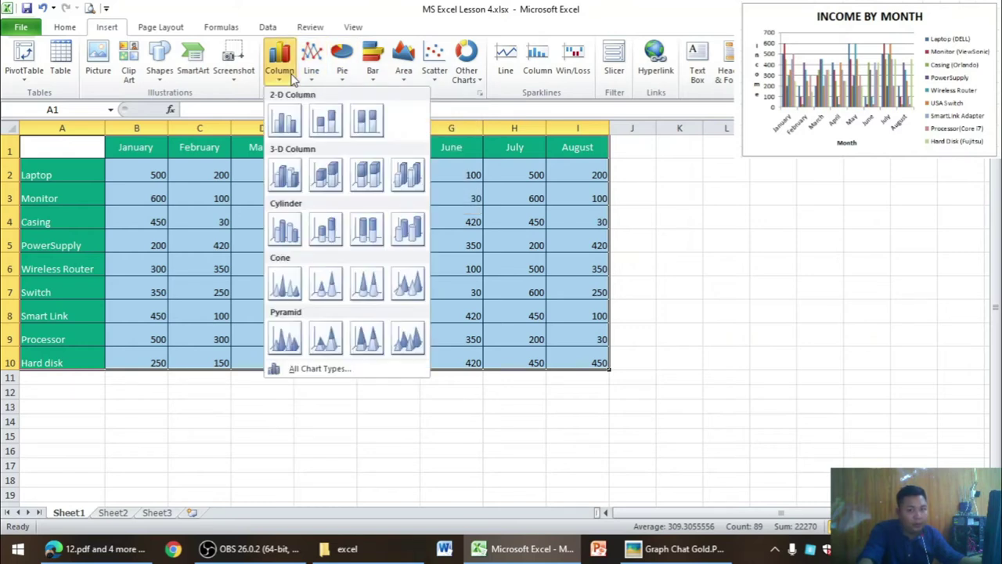
pyautogui.click(285, 119)
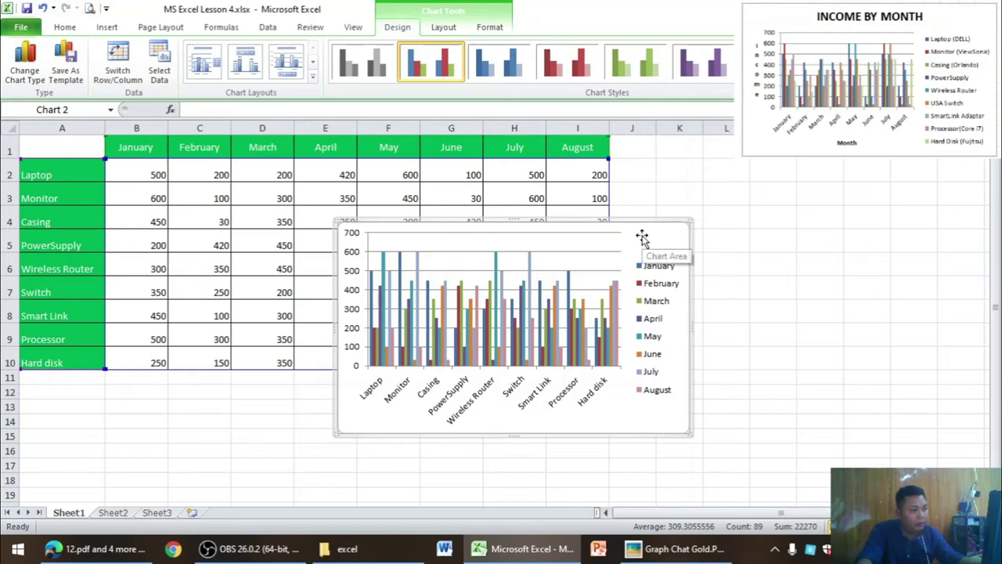
pyautogui.press('Delete')
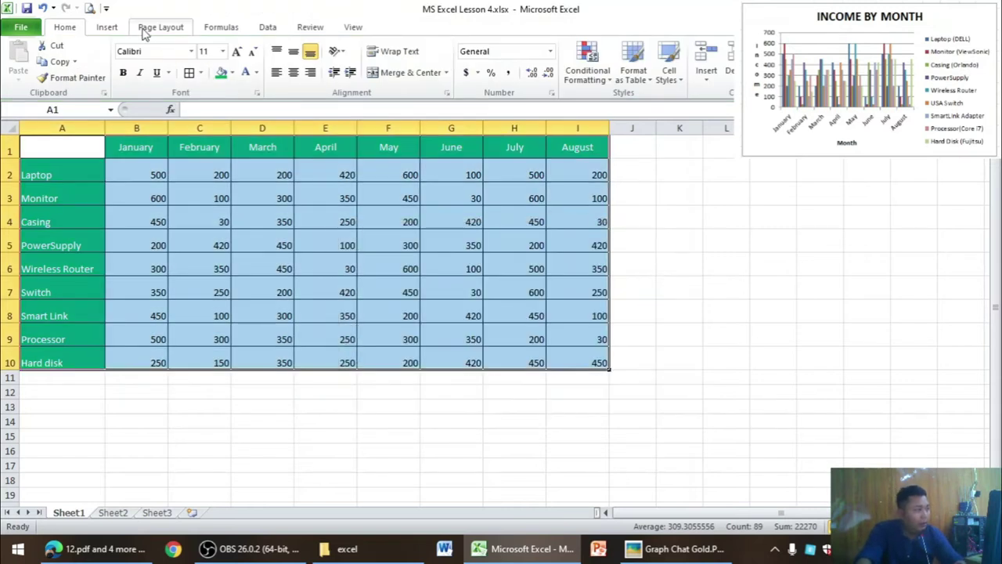
pyautogui.click(110, 28)
pyautogui.click(280, 63)
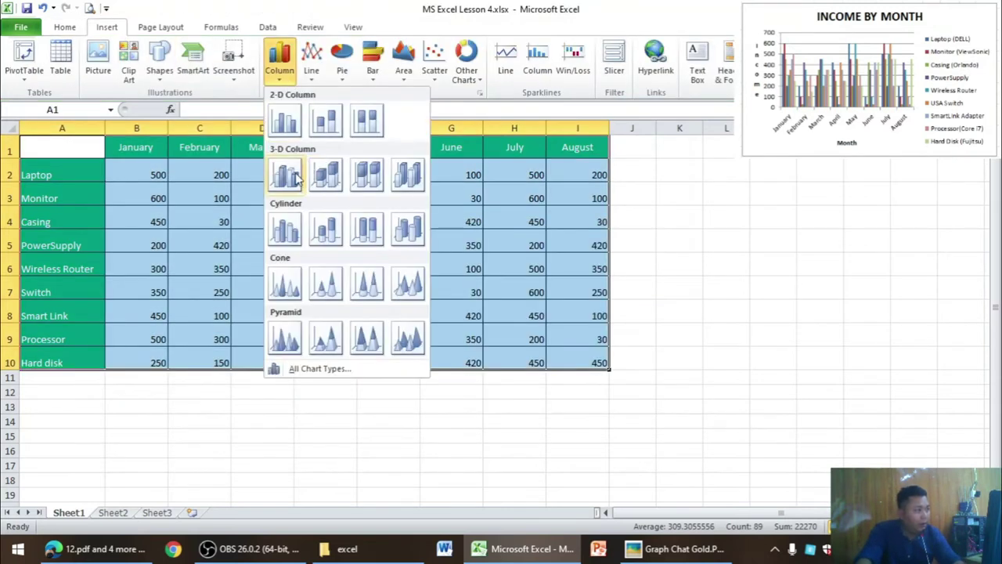
pyautogui.click(276, 172)
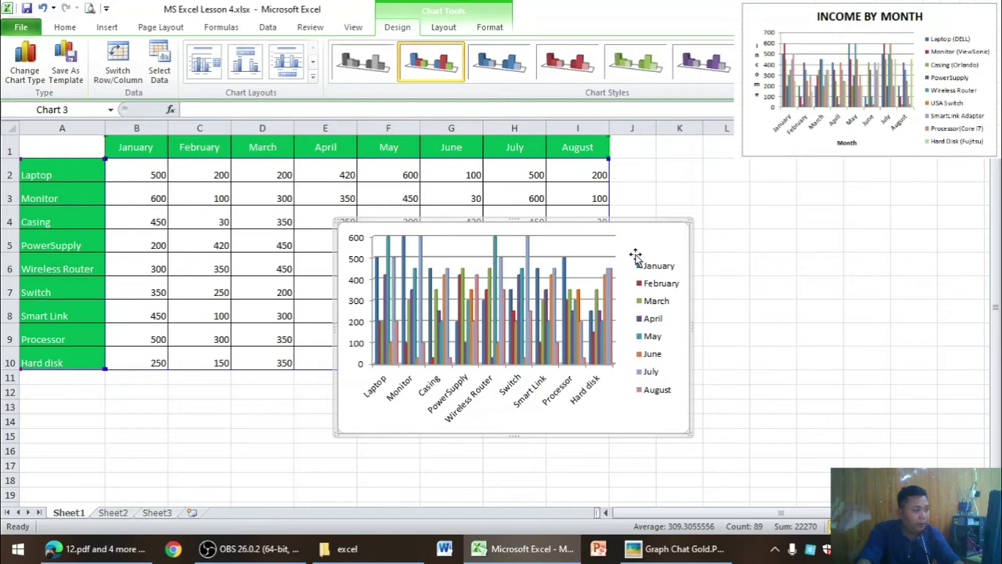
pyautogui.press('Delete')
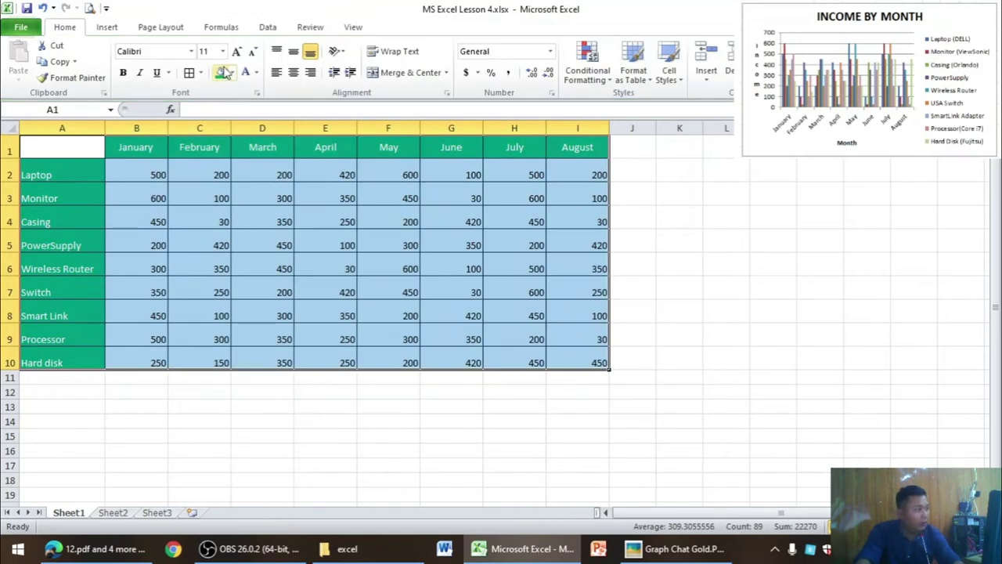
# Step: Insert a clustered 2-D column chart of A1:I10 and enlarge it up and left
pyautogui.click(107, 27)
pyautogui.click(279, 62)
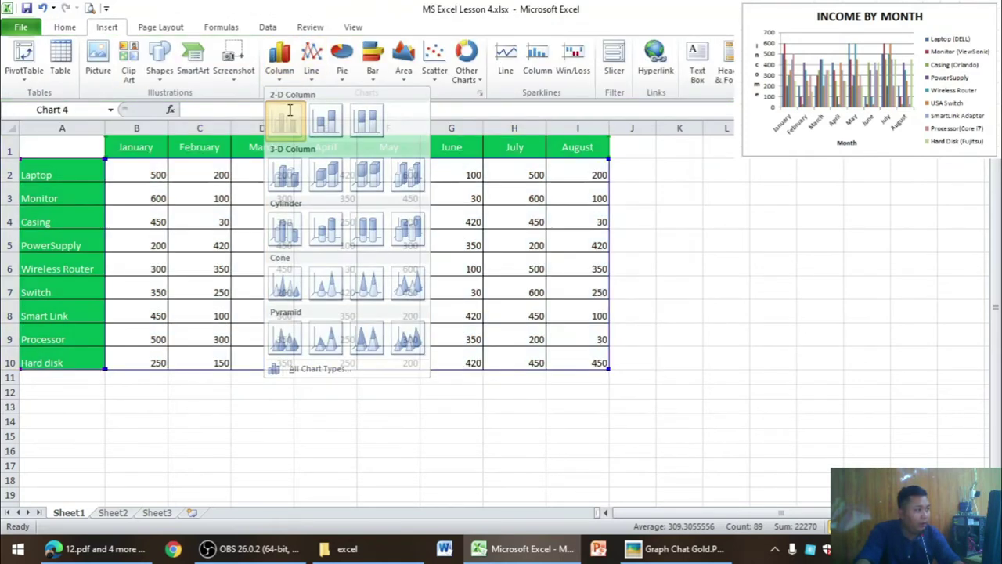
pyautogui.click(283, 117)
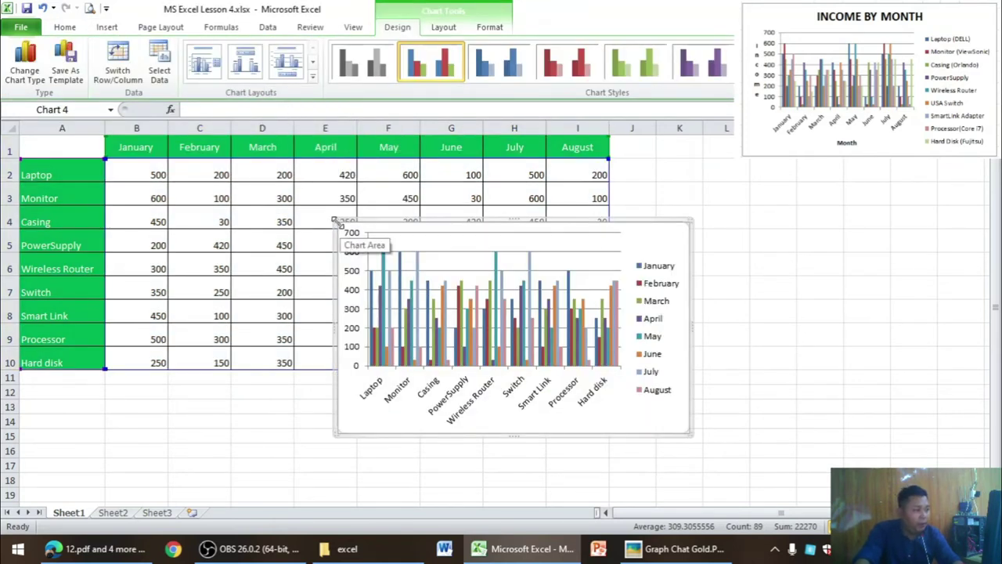
pyautogui.moveTo(335, 222); pyautogui.dragTo(280, 167)
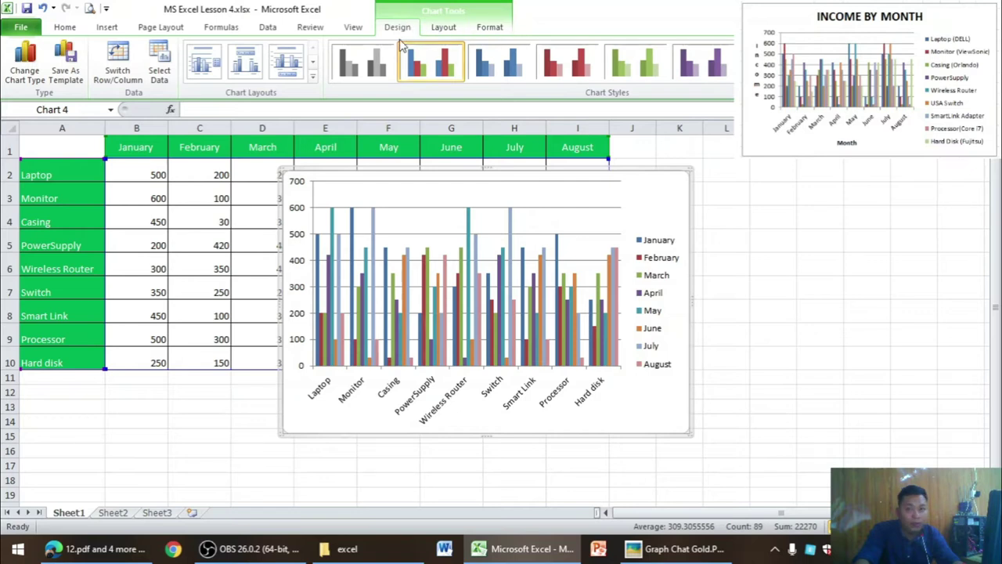
# Step: Look through the chart's Layout and Format options, then reselect the column chart
pyautogui.click(442, 29)
pyautogui.click(494, 32)
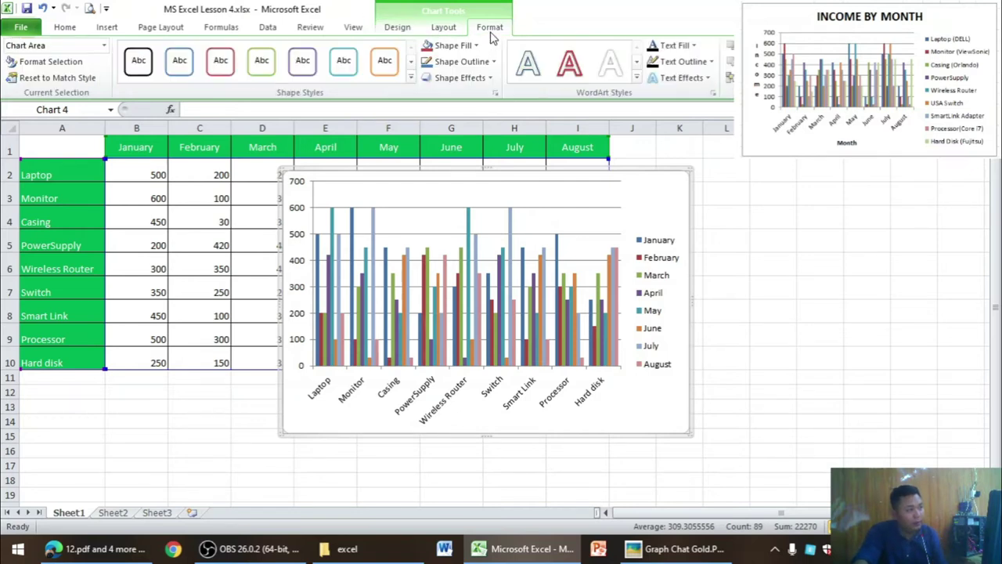
pyautogui.click(397, 28)
pyautogui.click(844, 281)
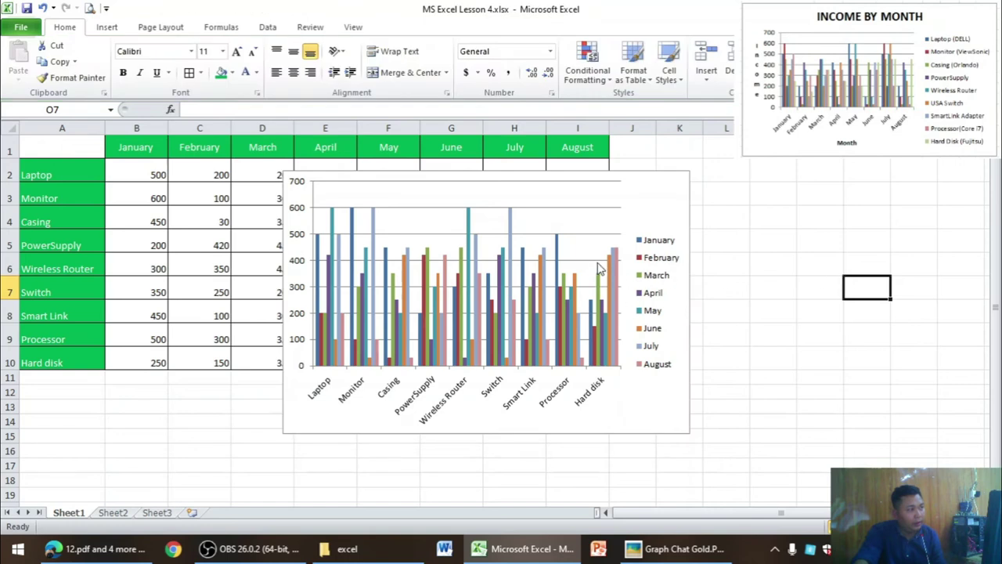
pyautogui.click(462, 182)
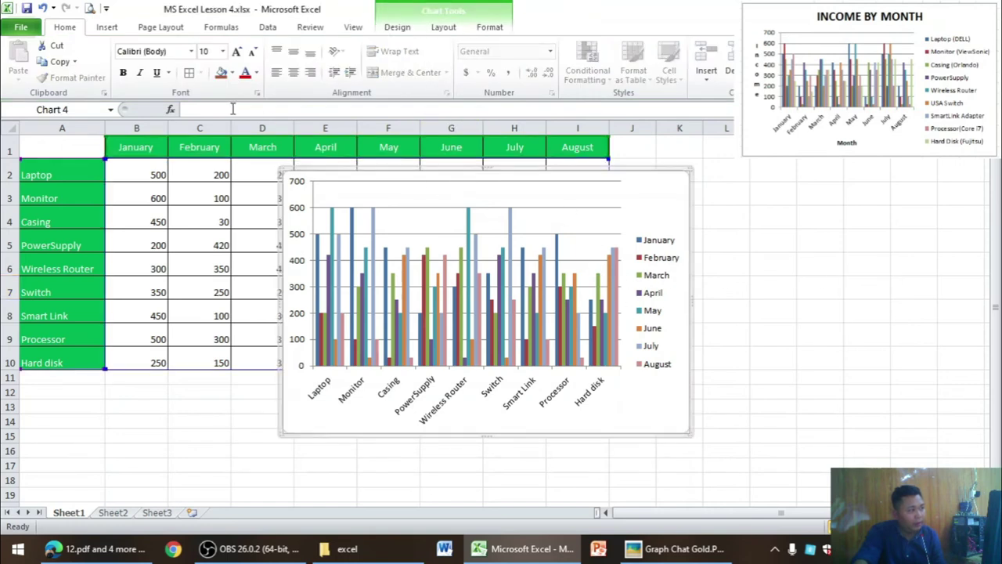
# Step: Switch Row/Column so months run along the horizontal axis and the products form the legend
pyautogui.click(397, 27)
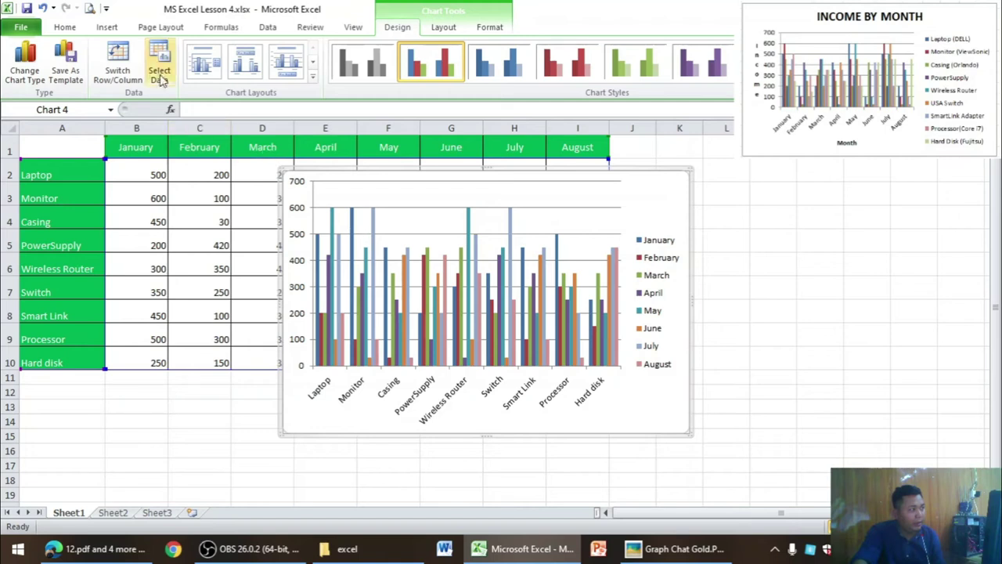
pyautogui.click(119, 67)
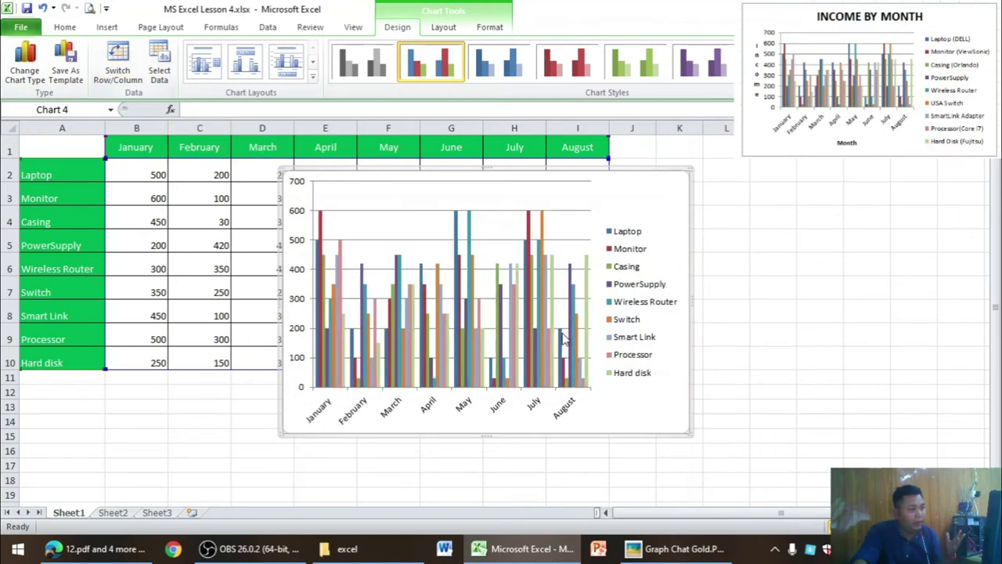
pyautogui.click(125, 71)
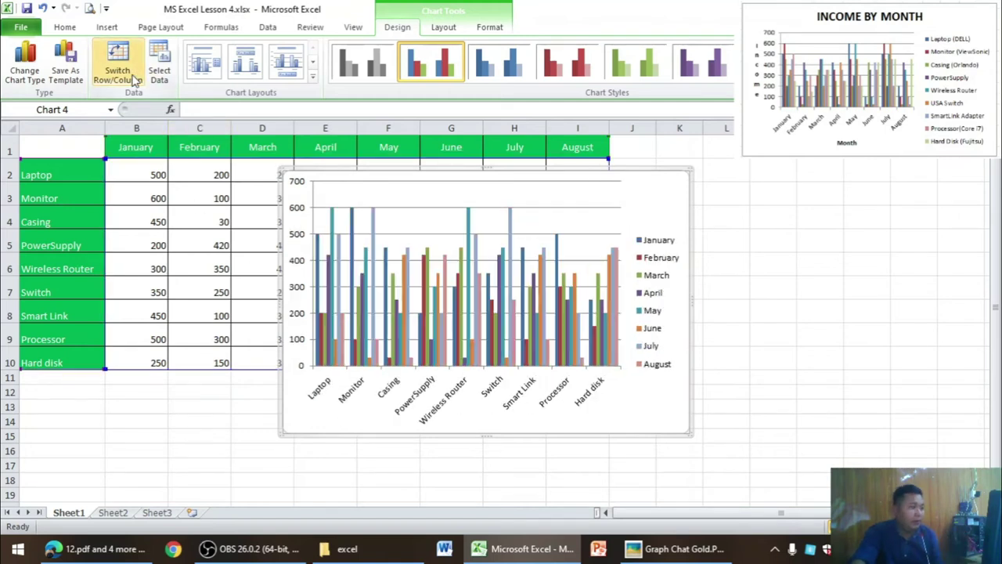
pyautogui.click(118, 67)
pyautogui.click(117, 66)
pyautogui.click(117, 66)
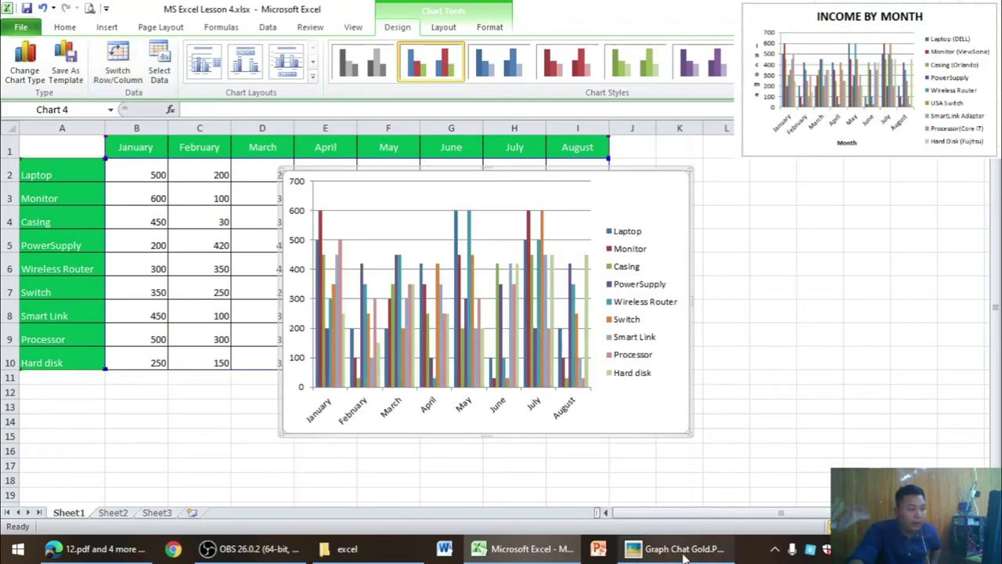
# Step: Try blue and dark chart styles, then restore the white multicolour Style 2
pyautogui.click(501, 78)
pyautogui.click(432, 67)
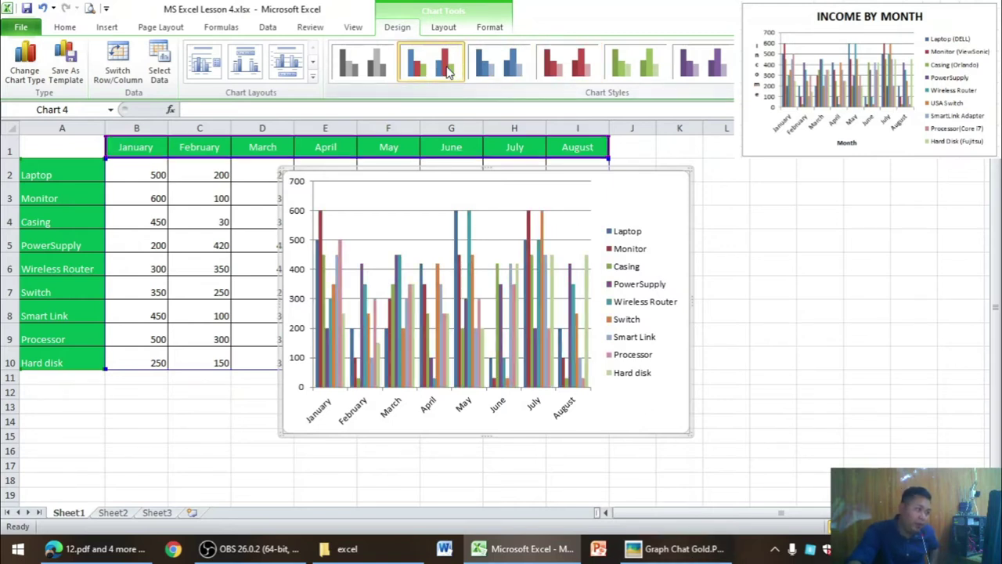
pyautogui.click(736, 82)
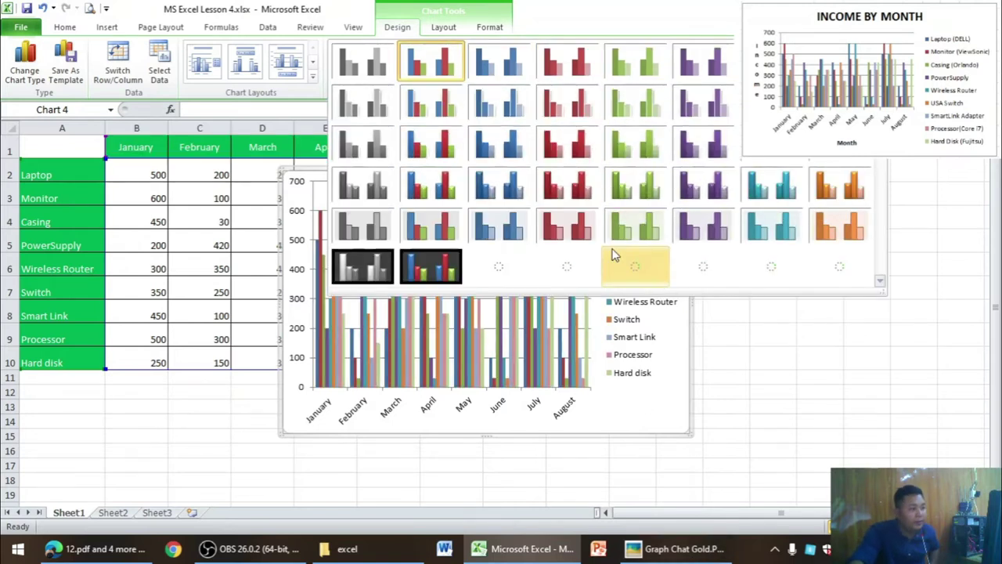
pyautogui.click(428, 258)
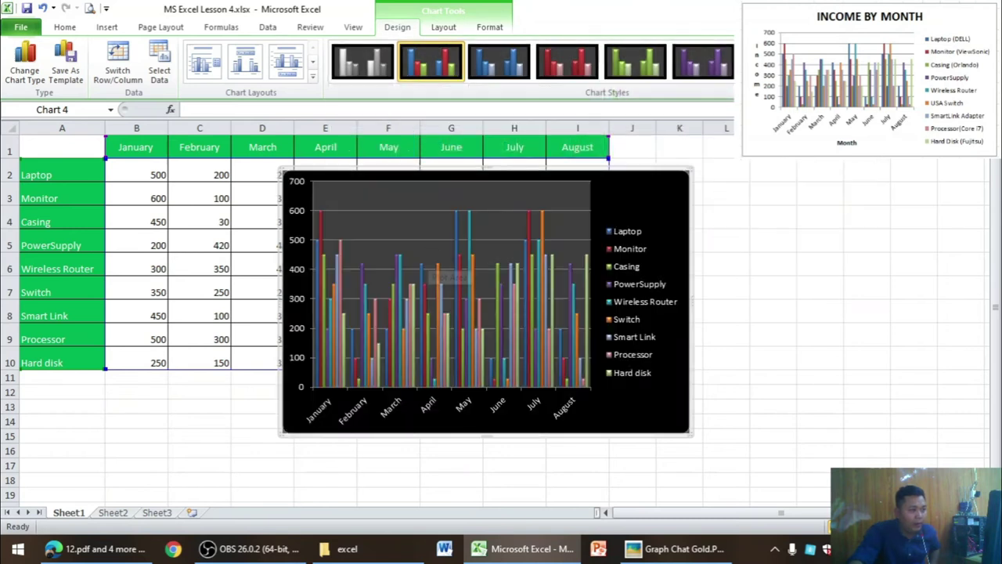
pyautogui.click(736, 83)
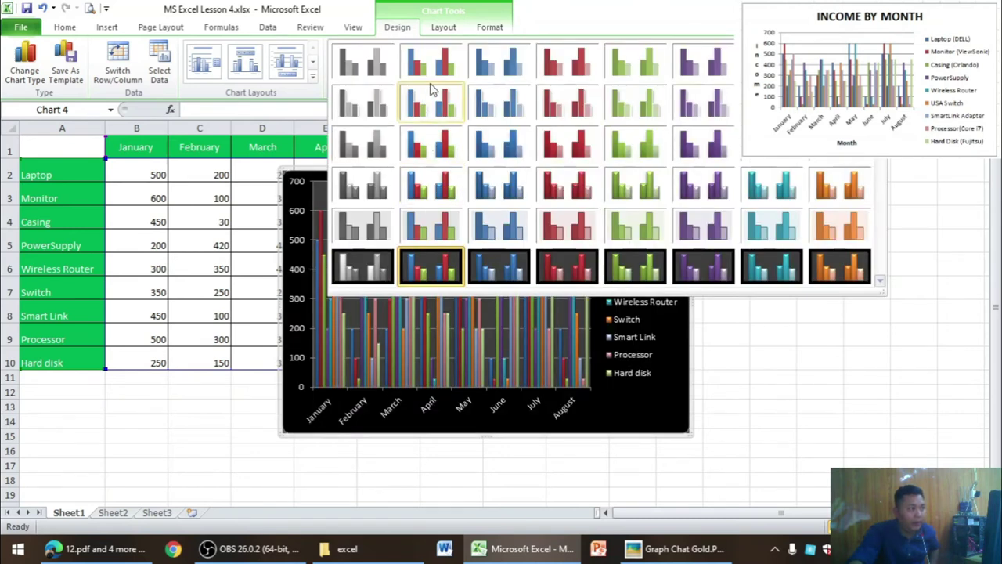
pyautogui.click(431, 88)
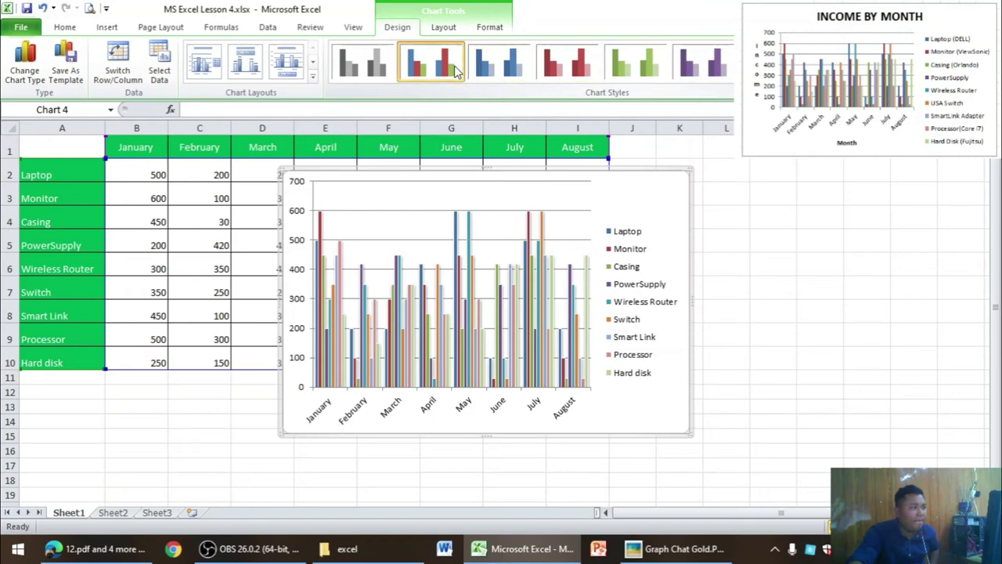
# Step: Enlarge the chart toward the lower right so month labels lie flat, checking the reference image
pyautogui.moveTo(689, 431); pyautogui.dragTo(732, 467)
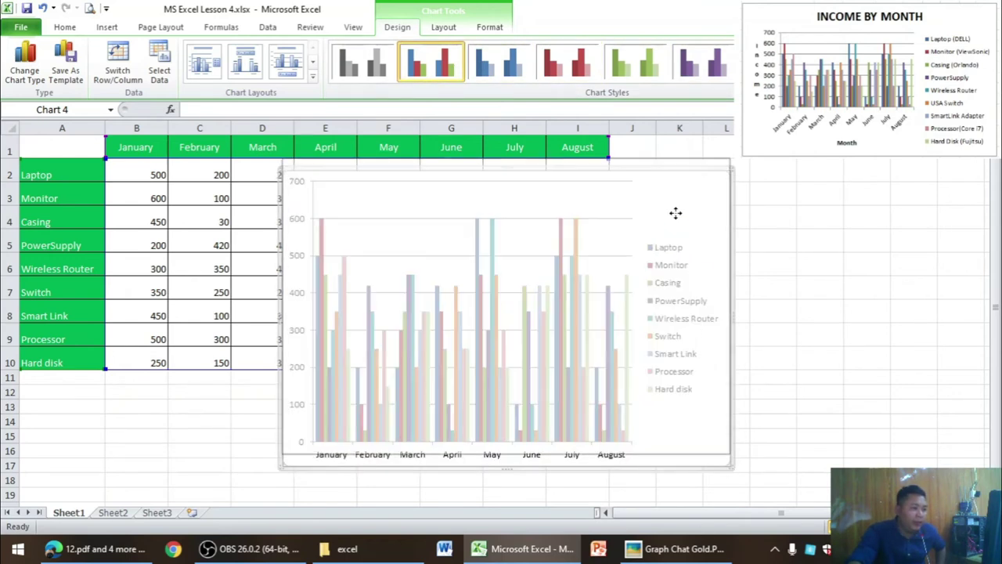
pyautogui.moveTo(675, 227); pyautogui.dragTo(674, 215)
pyautogui.click(672, 546)
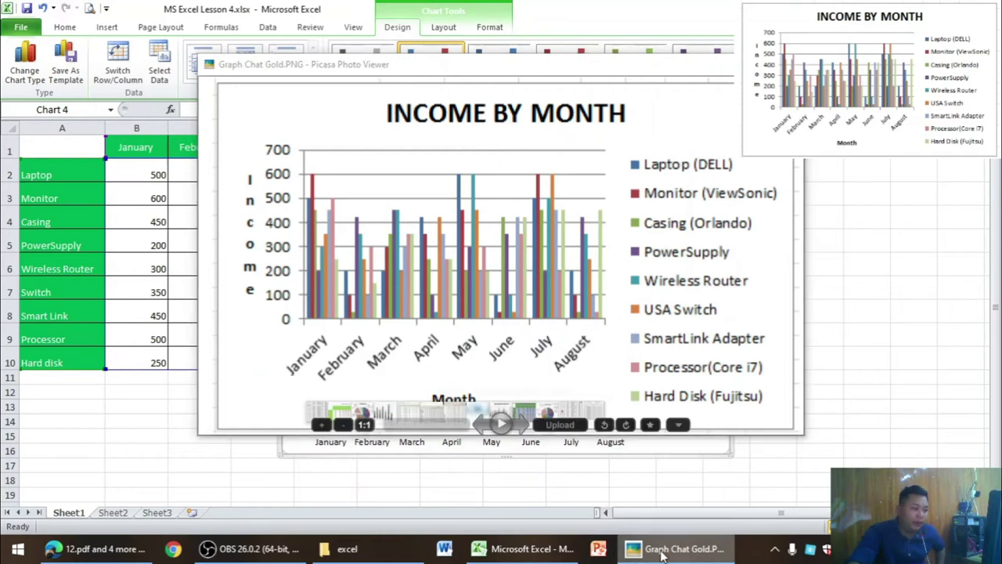
pyautogui.click(720, 64)
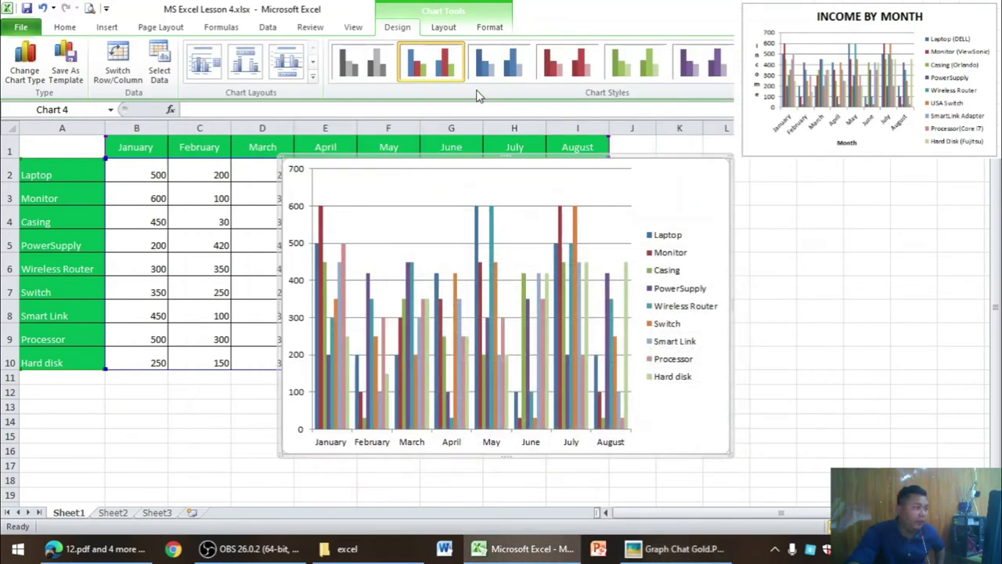
pyautogui.click(432, 27)
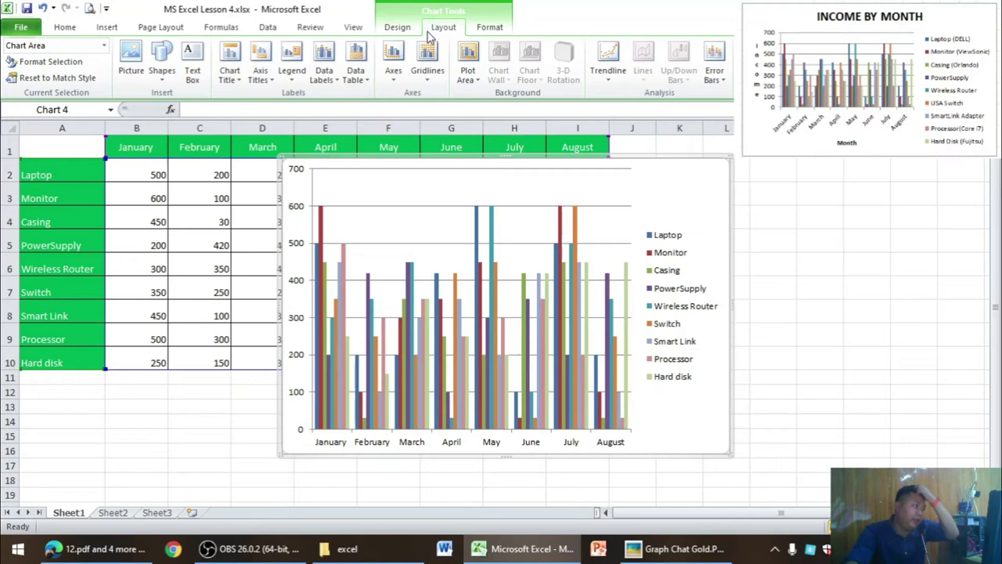
# Step: Add an Above Chart title reading INCOME BY MONTH to the column chart
pyautogui.click(667, 550)
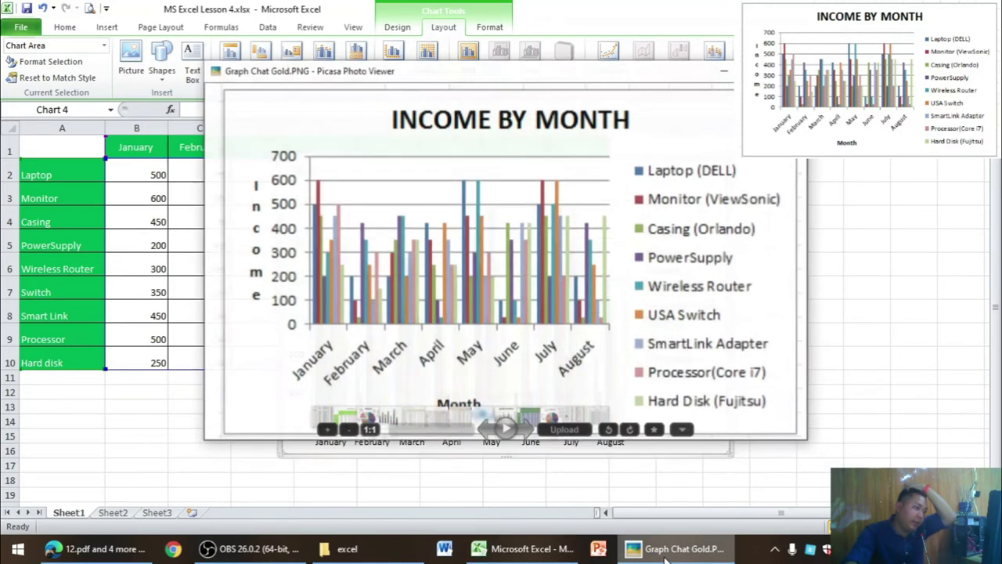
pyautogui.click(667, 552)
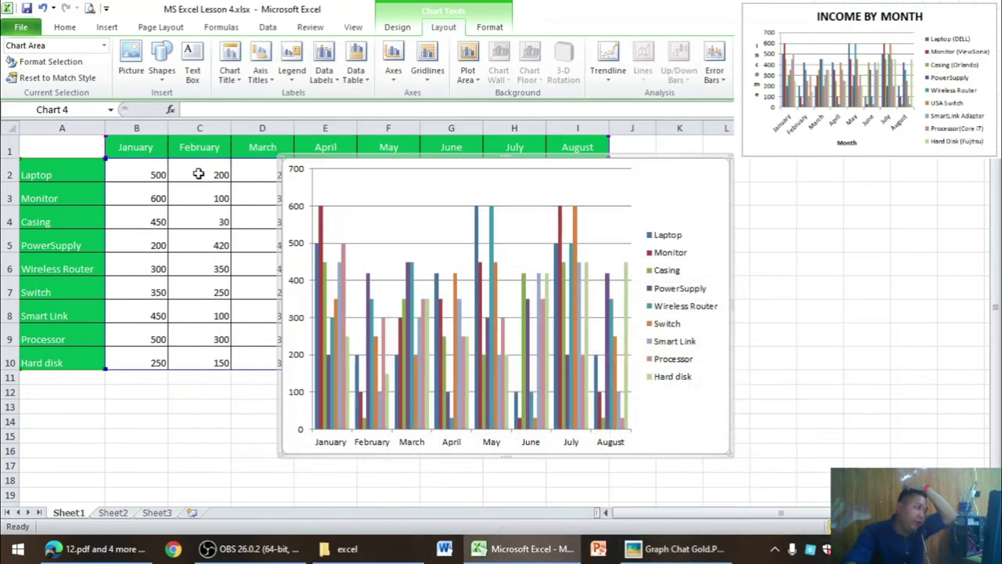
pyautogui.click(229, 78)
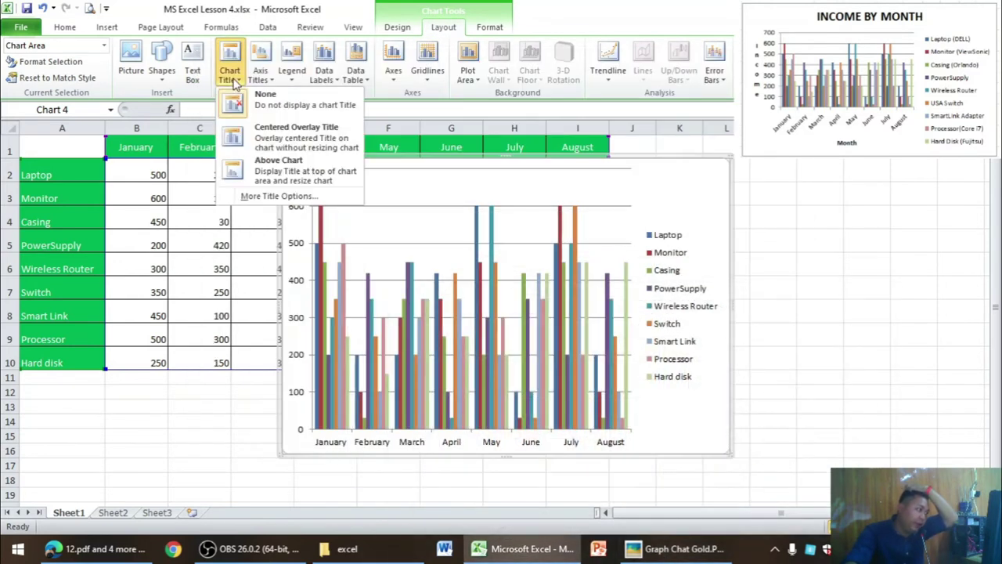
pyautogui.click(299, 164)
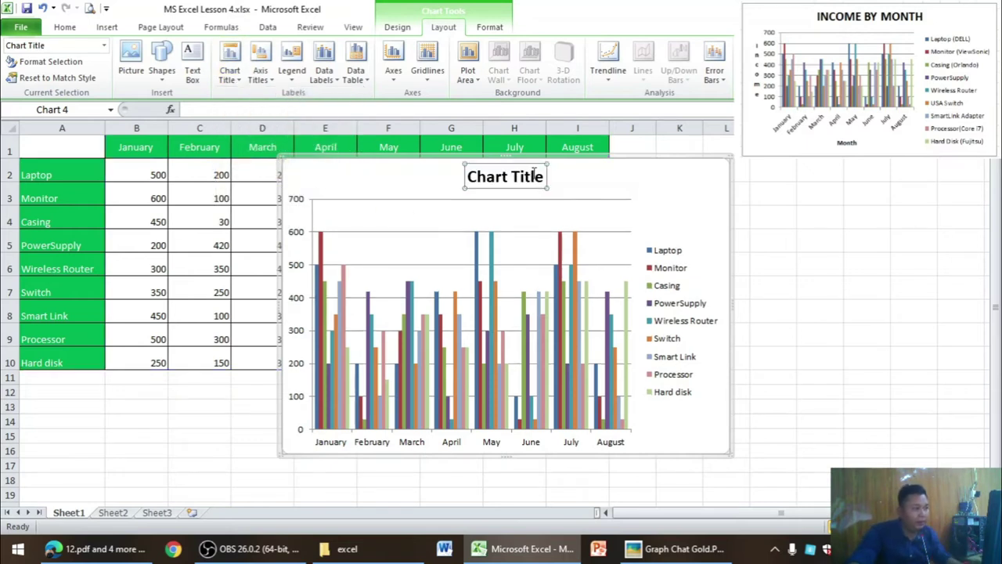
pyautogui.press('BackSpace')
pyautogui.press('BackSpace')
pyautogui.press('BackSpace')
pyautogui.press('BackSpace')
pyautogui.press('BackSpace')
pyautogui.press('BackSpace')
pyautogui.press('BackSpace')
pyautogui.press('BackSpace')
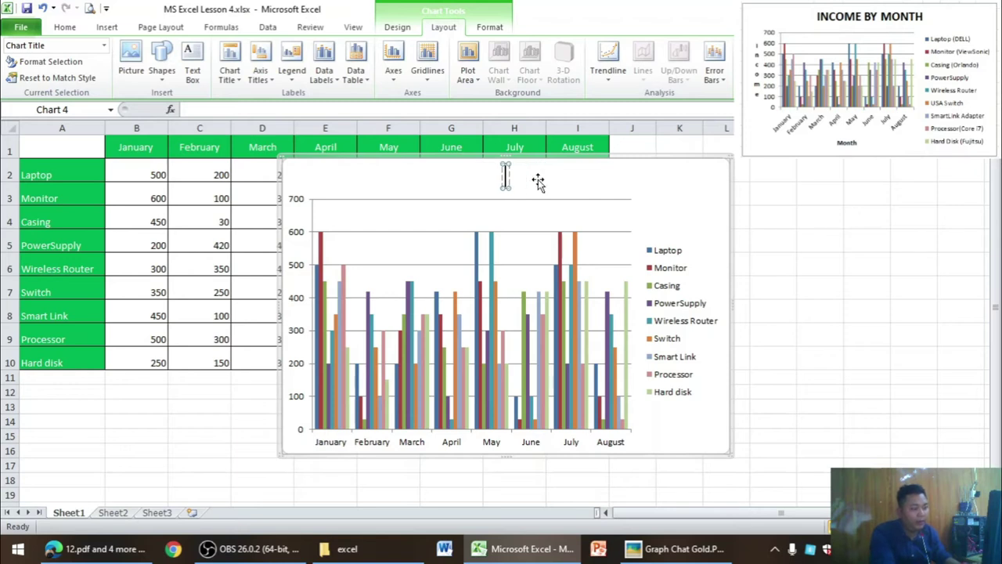
pyautogui.write('INCOME')
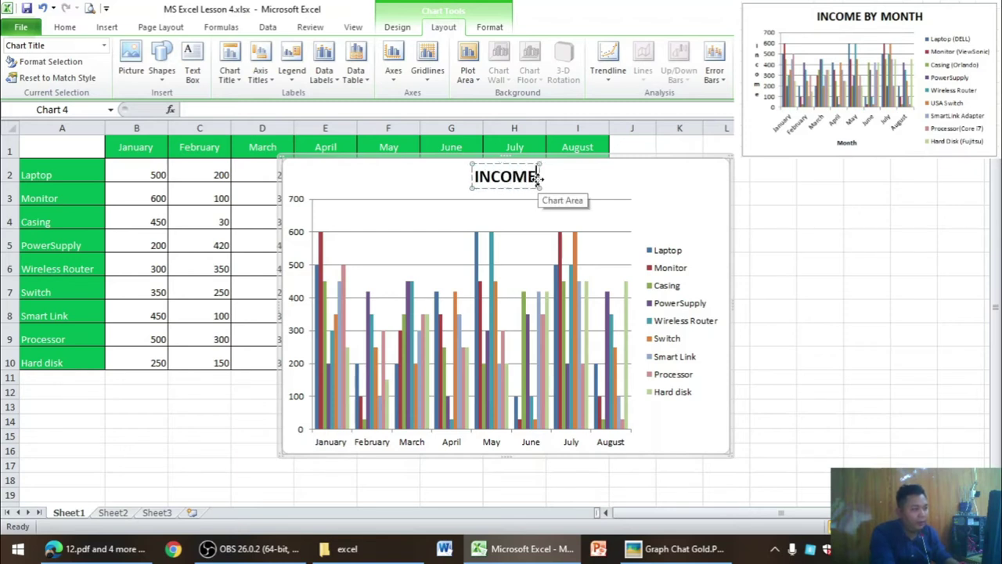
pyautogui.write(' BY')
pyautogui.press('BackSpace')
pyautogui.write('MON')
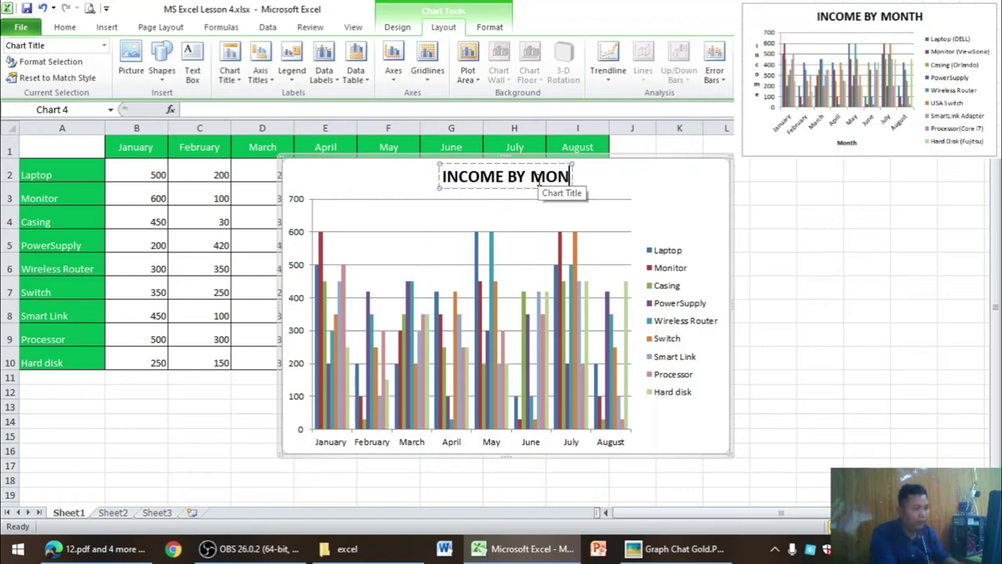
pyautogui.write('TH')
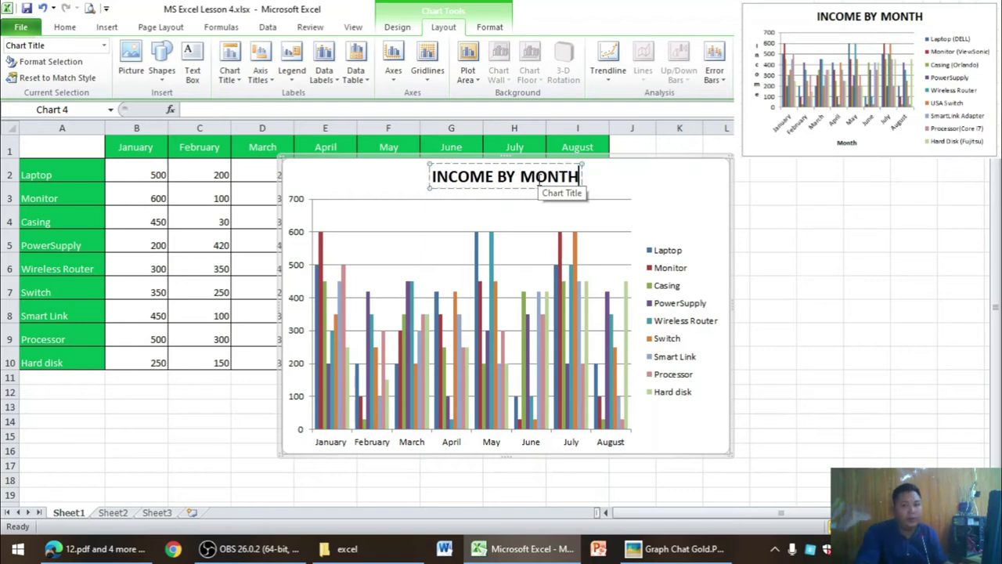
pyautogui.click(835, 245)
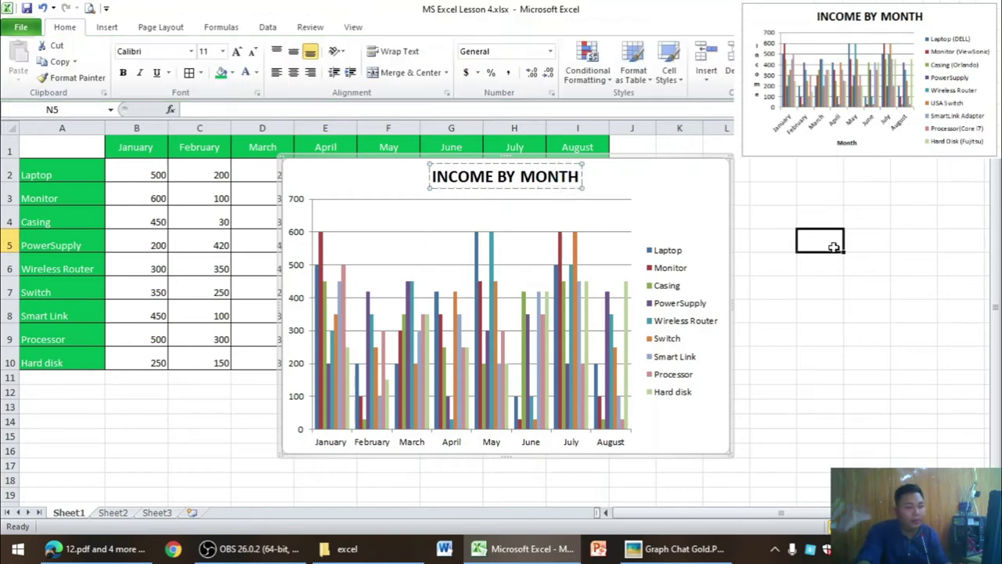
# Step: Check the reference image, reselect the chart, and bring up Layout's Axis Titles menu
pyautogui.click(666, 545)
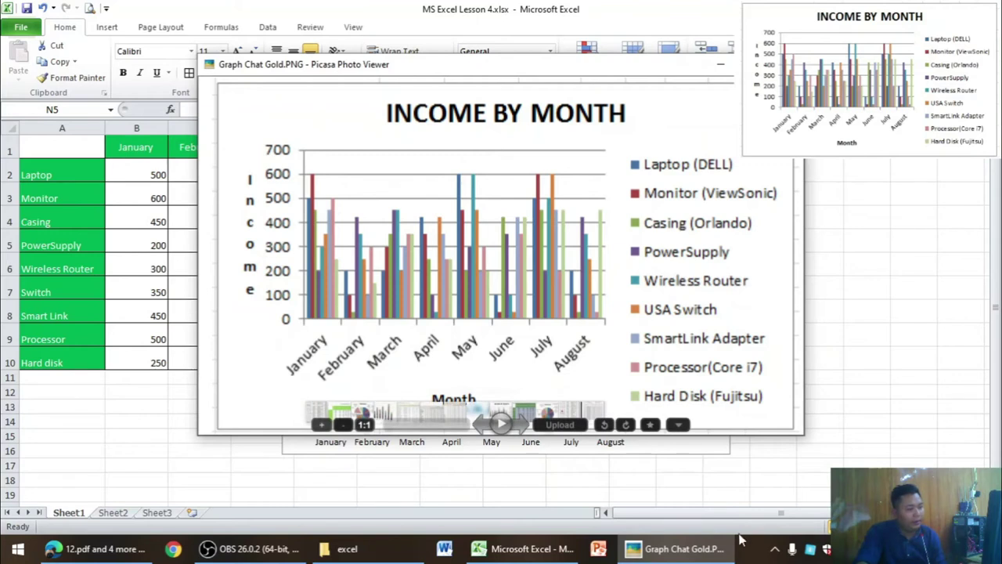
pyautogui.click(681, 540)
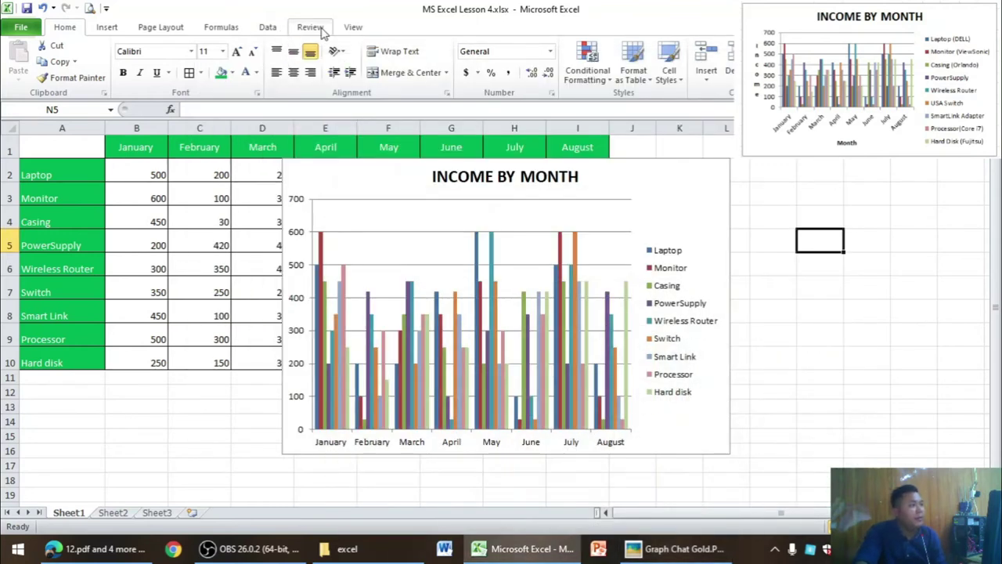
pyautogui.click(667, 185)
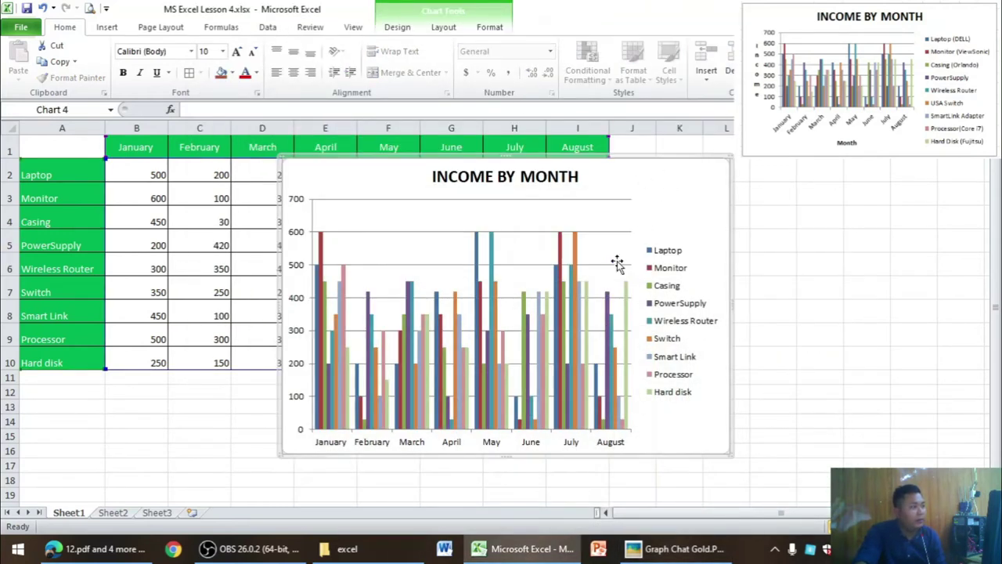
pyautogui.click(443, 27)
pyautogui.click(259, 74)
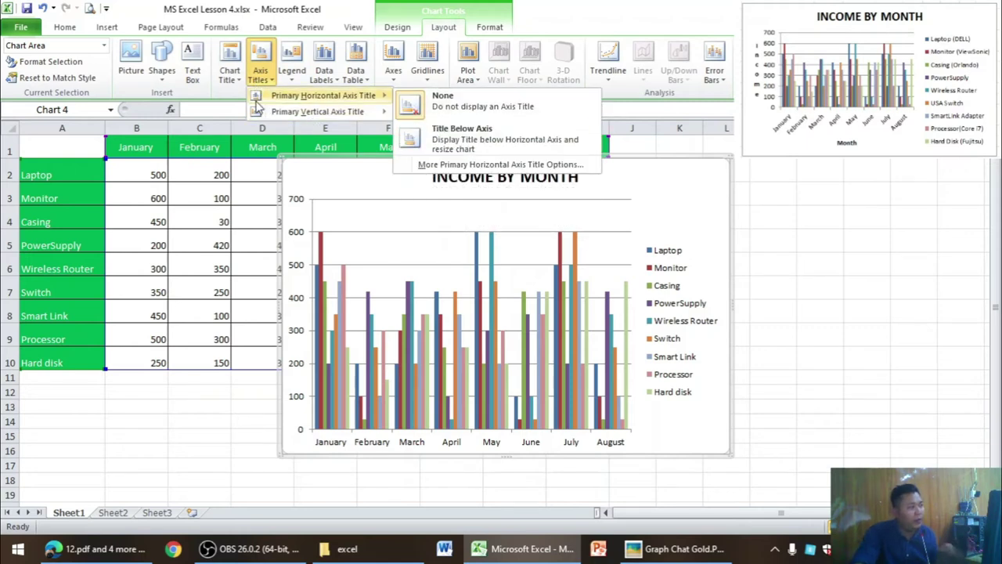
pyautogui.moveTo(317, 111)
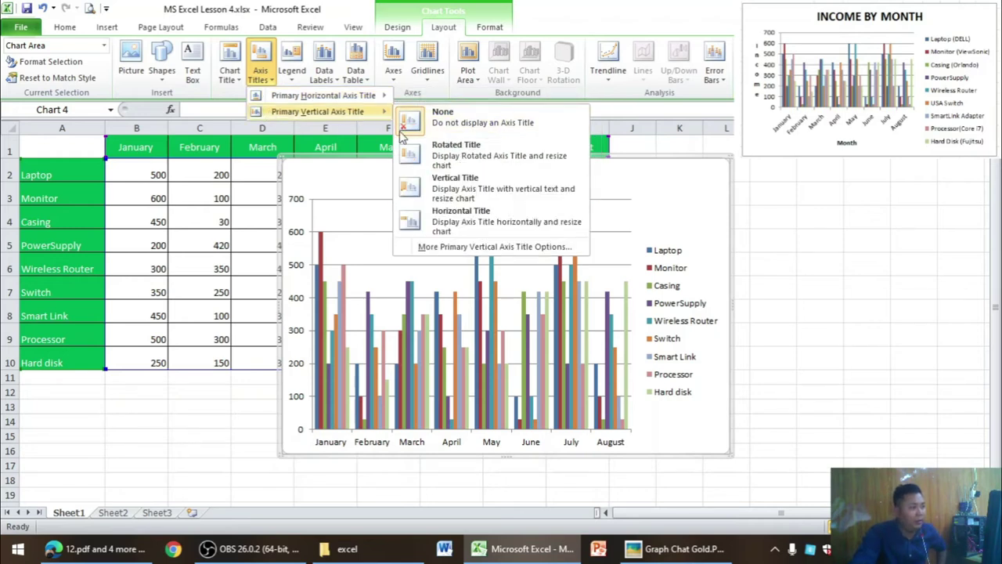
# Step: Add a Vertical Title to the vertical axis reading income
pyautogui.click(400, 201)
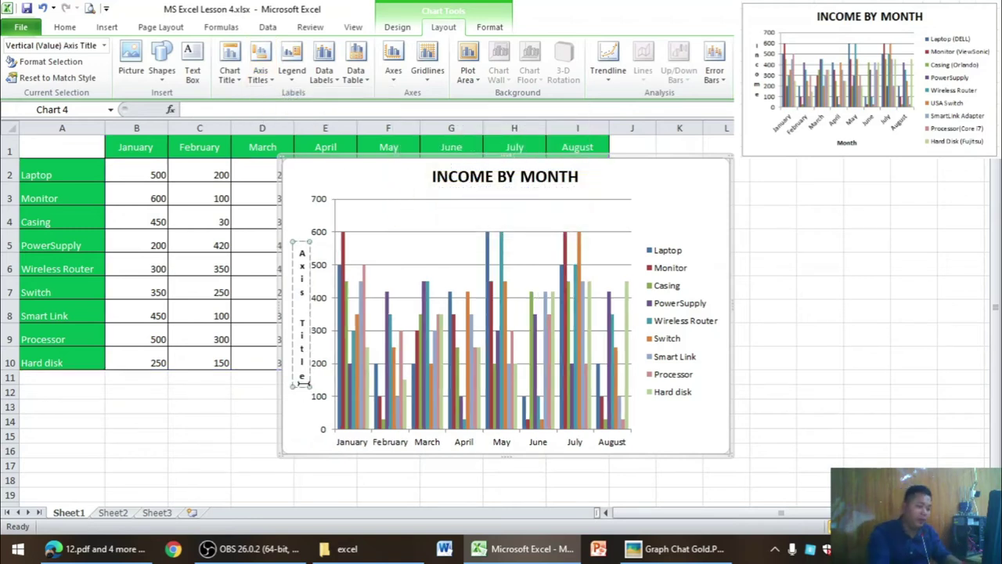
pyautogui.press('Delete')
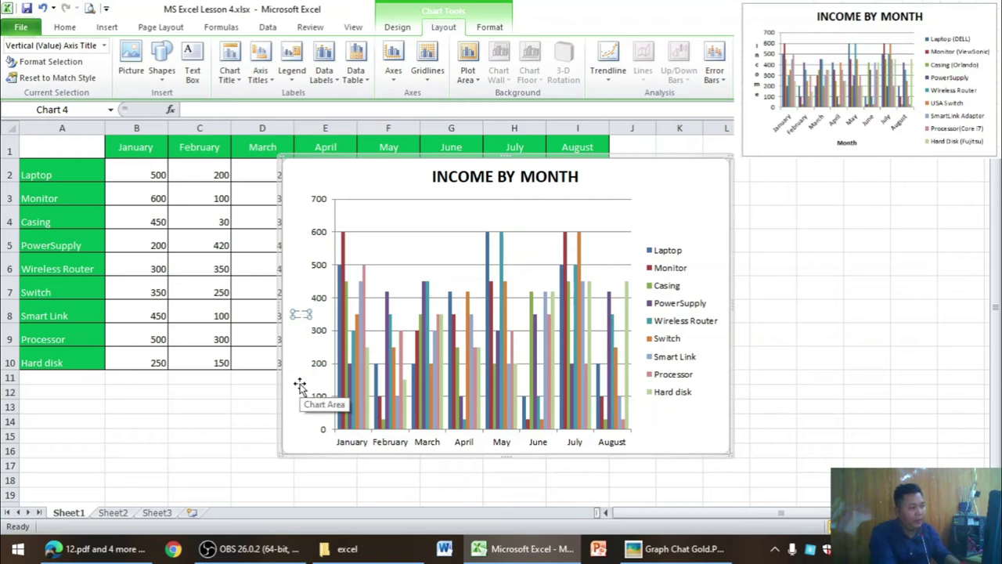
pyautogui.write('ncome')
pyautogui.hotkey('alt', 'Tab')
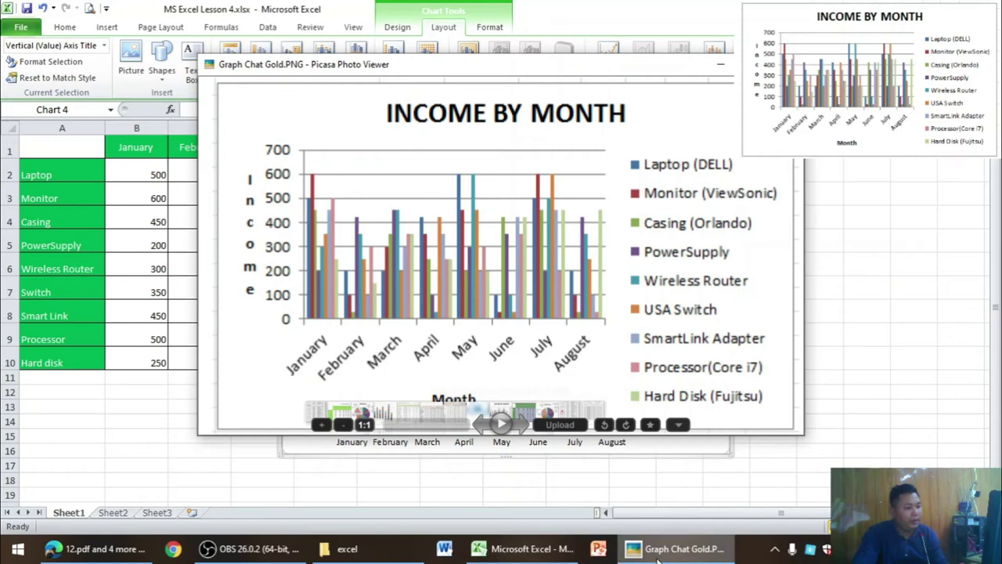
pyautogui.hotkey('alt', 'Tab')
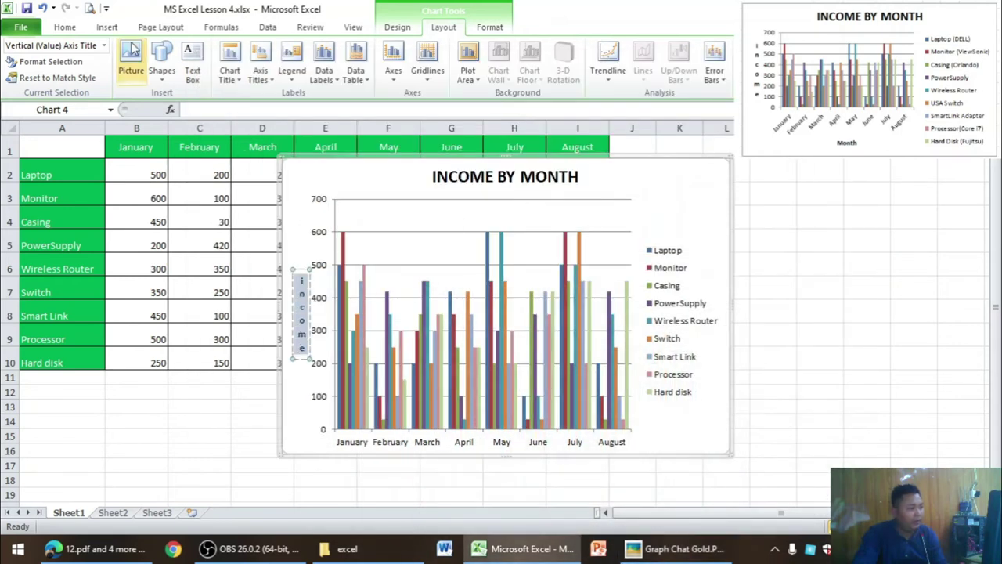
# Step: Set the income axis title to 14 point and compare it with the reference image
pyautogui.click(64, 27)
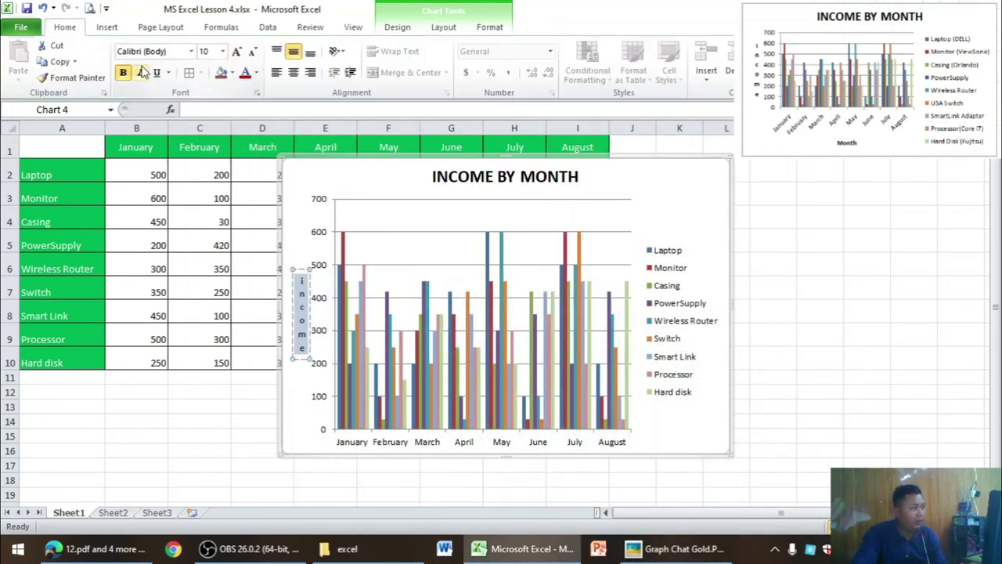
pyautogui.click(222, 51)
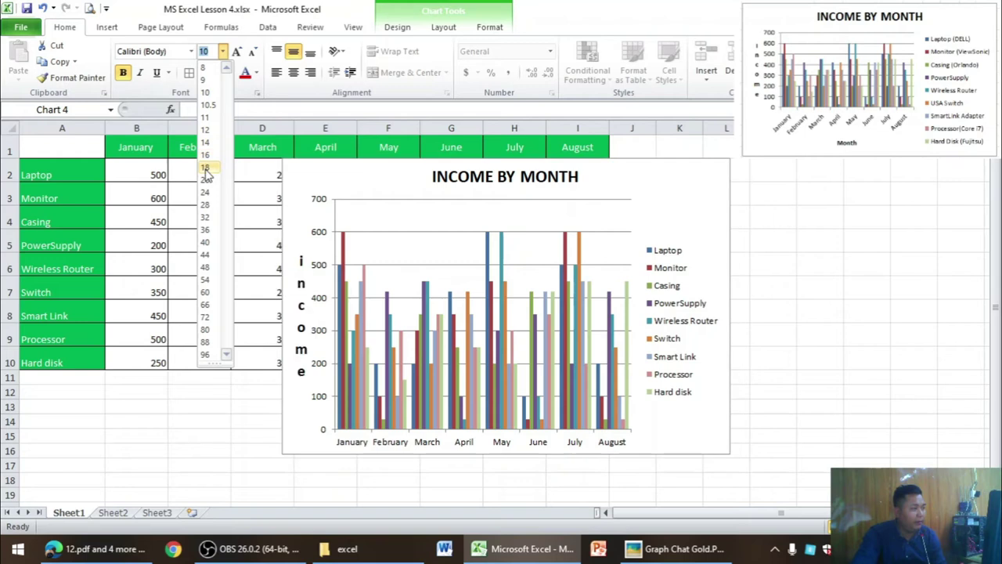
pyautogui.click(205, 143)
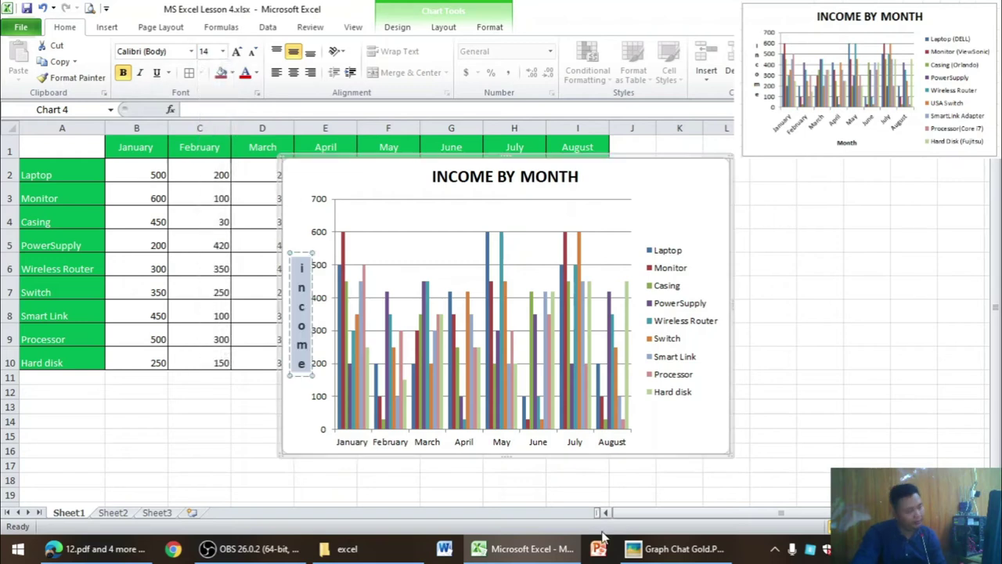
pyautogui.click(667, 553)
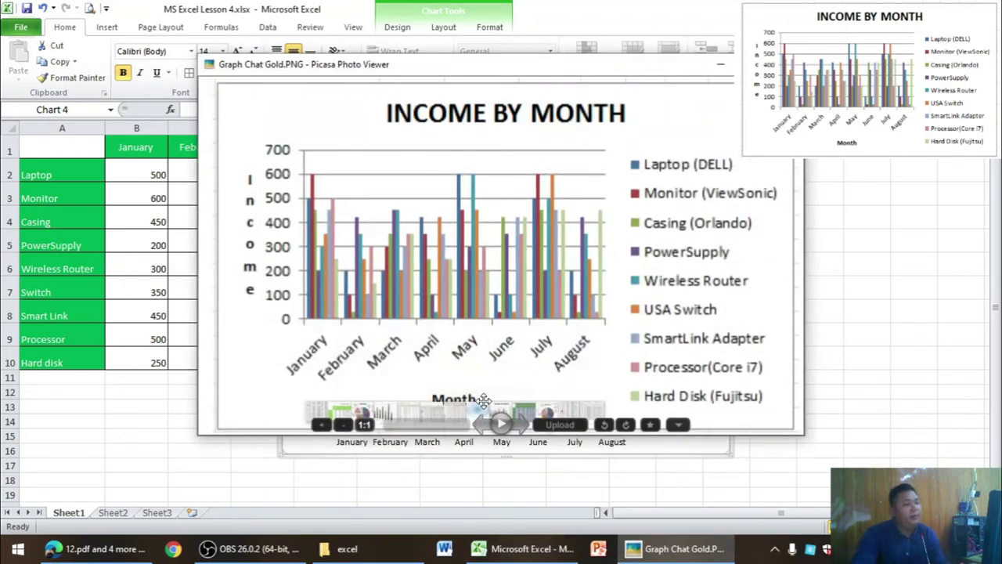
pyautogui.scroll(1, 489, 381)
pyautogui.press('Escape')
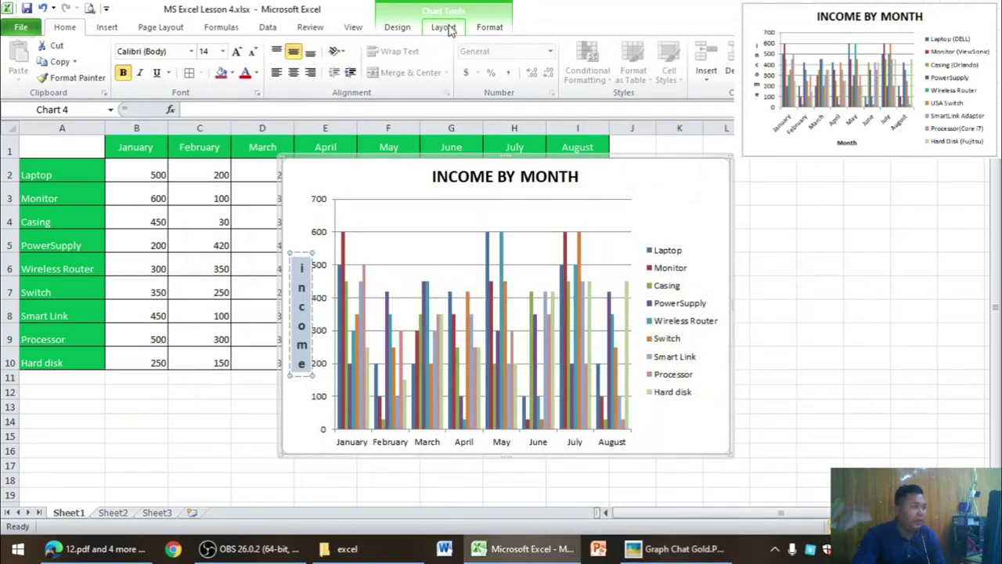
pyautogui.click(443, 27)
# Step: Add a Title Below Axis reading Month to the horizontal axis, then right-click the chart
pyautogui.click(261, 75)
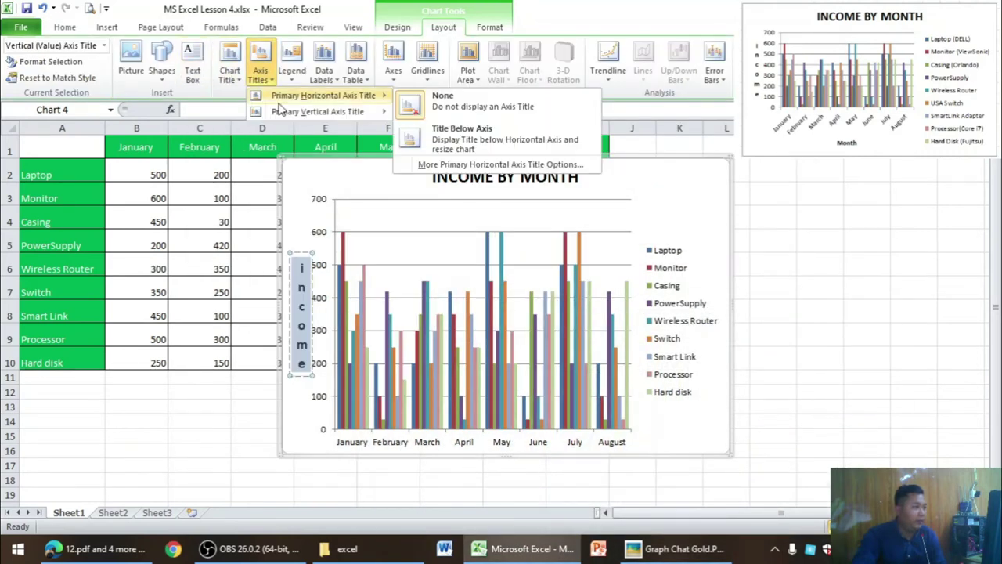
pyautogui.click(487, 141)
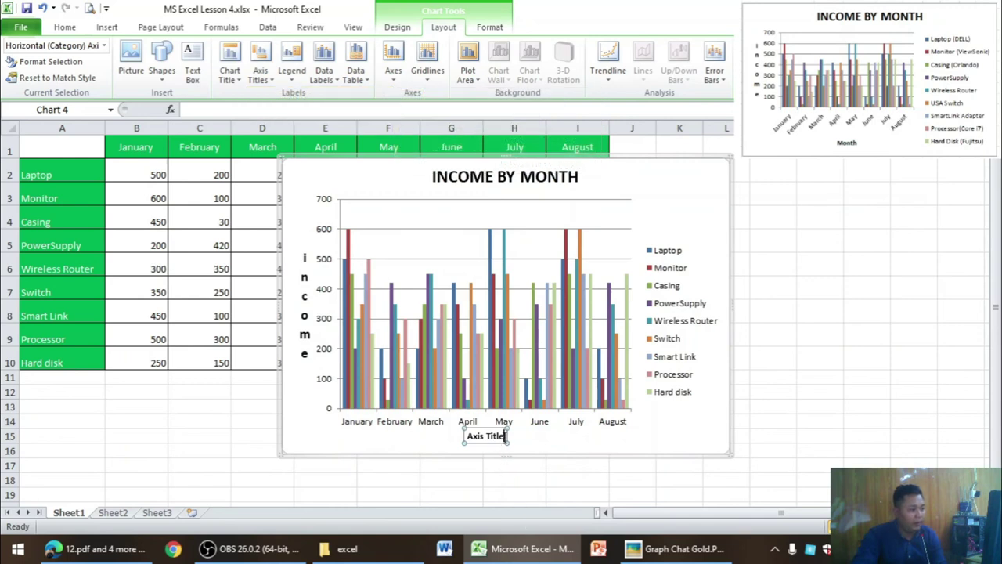
pyautogui.press('BackSpace')
pyautogui.press('BackSpace')
pyautogui.press('BackSpace')
pyautogui.press('BackSpace')
pyautogui.press('BackSpace')
pyautogui.press('BackSpace')
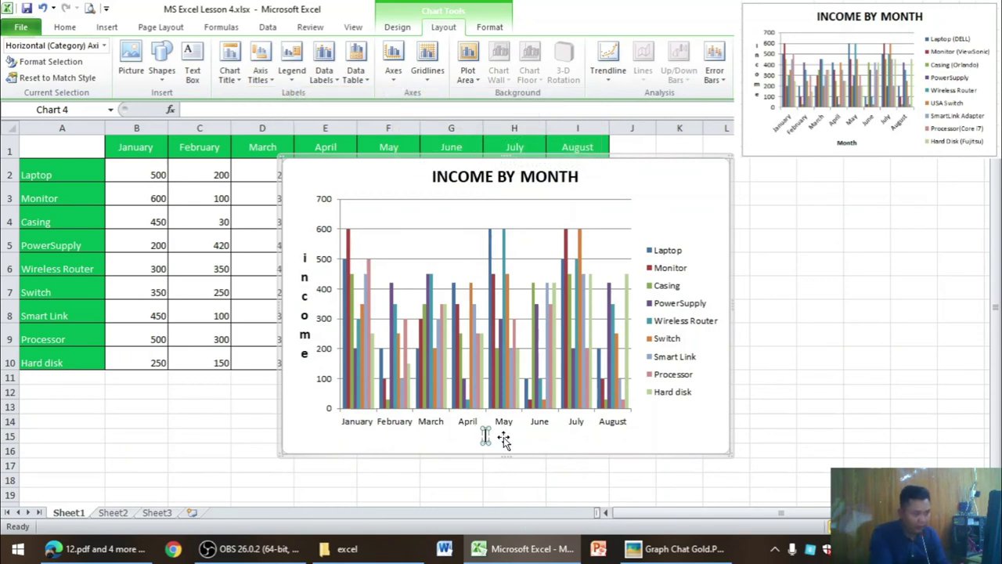
pyautogui.write('M')
pyautogui.press('BackSpace')
pyautogui.write('ont')
pyautogui.press('BackSpace')
pyautogui.press('BackSpace')
pyautogui.write('th')
pyautogui.click(638, 219)
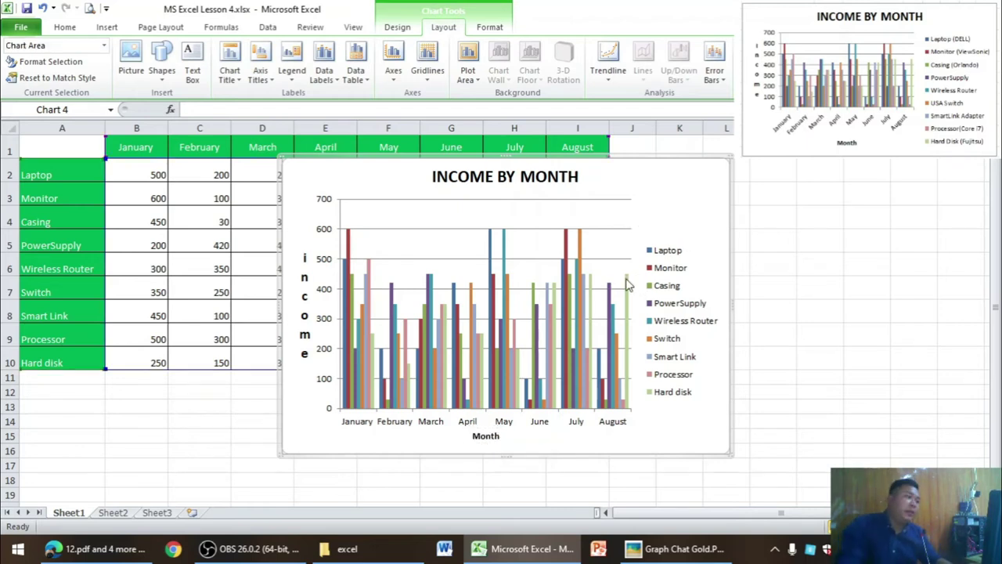
pyautogui.rightClick(661, 174)
# Step: Copy the chart and start a new PowerPoint presentation with a single blank slide
pyautogui.click(725, 199)
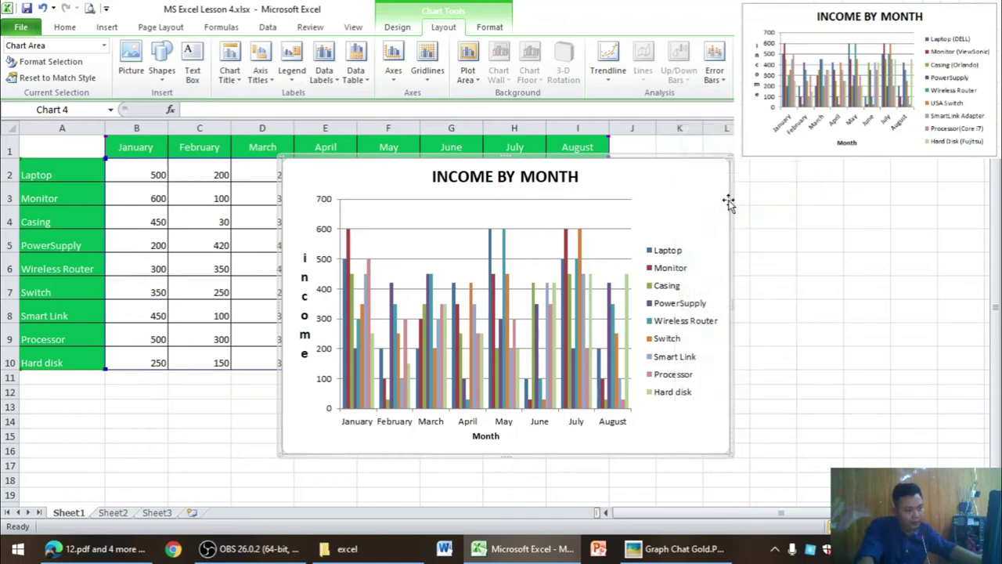
pyautogui.click(599, 550)
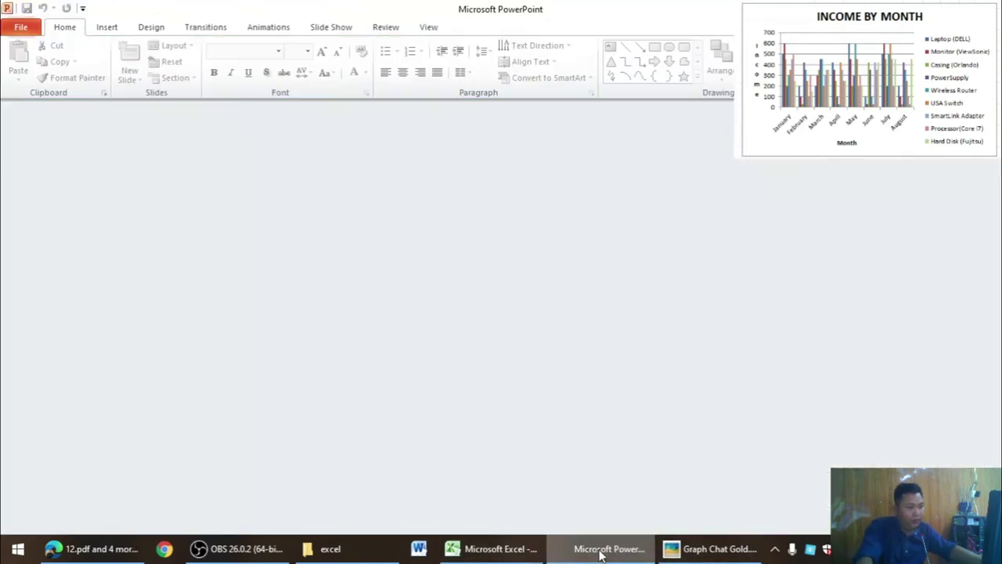
pyautogui.click(110, 152)
pyautogui.press('Delete')
pyautogui.click(125, 80)
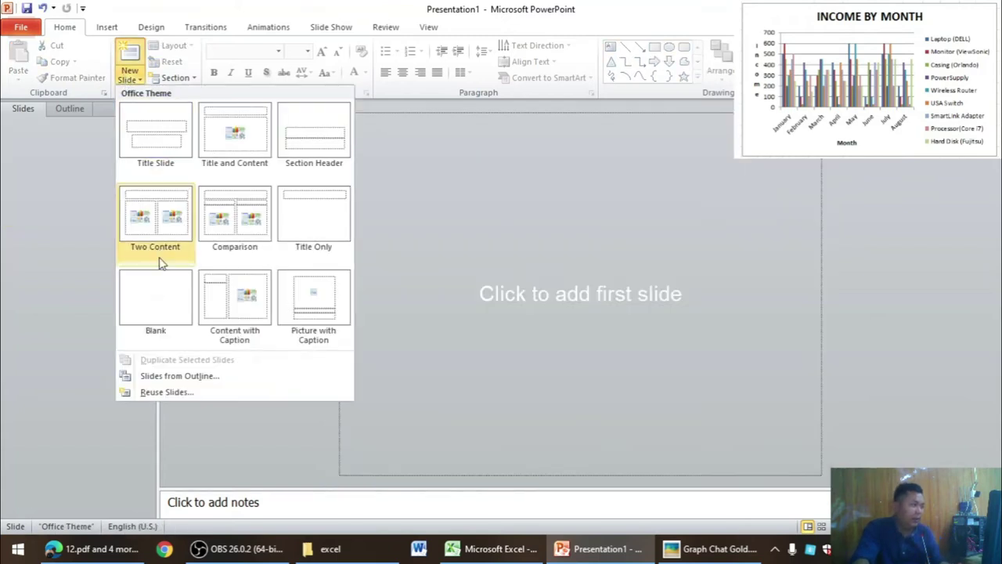
pyautogui.click(155, 307)
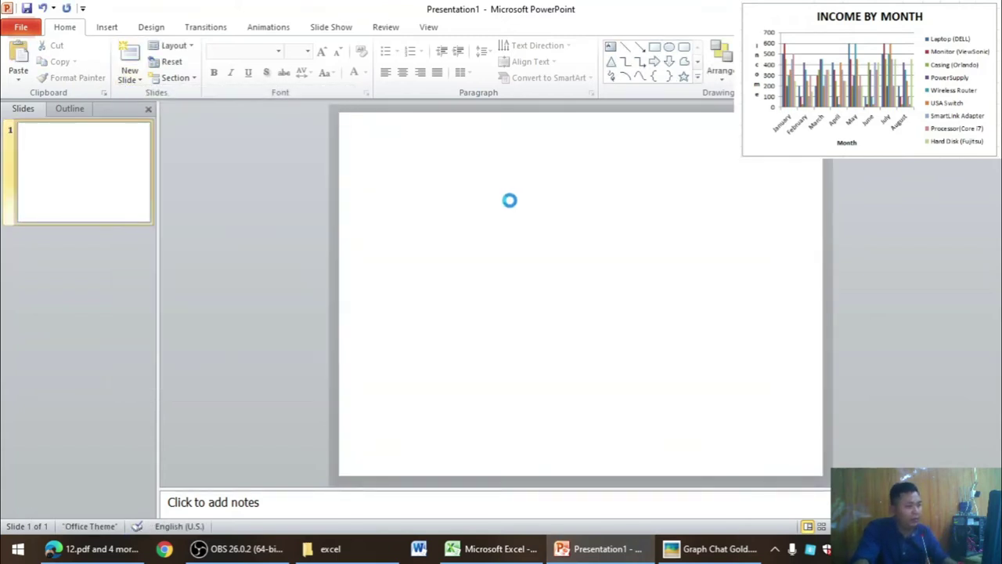
# Step: Paste the INCOME BY MONTH chart, stretch it across the slide, and start the slide show
pyautogui.hotkey('ctrl', 'v')
pyautogui.moveTo(424, 189)
pyautogui.mouseDown()
pyautogui.moveTo(379, 135)
pyautogui.moveTo(336, 116)
pyautogui.mouseUp()
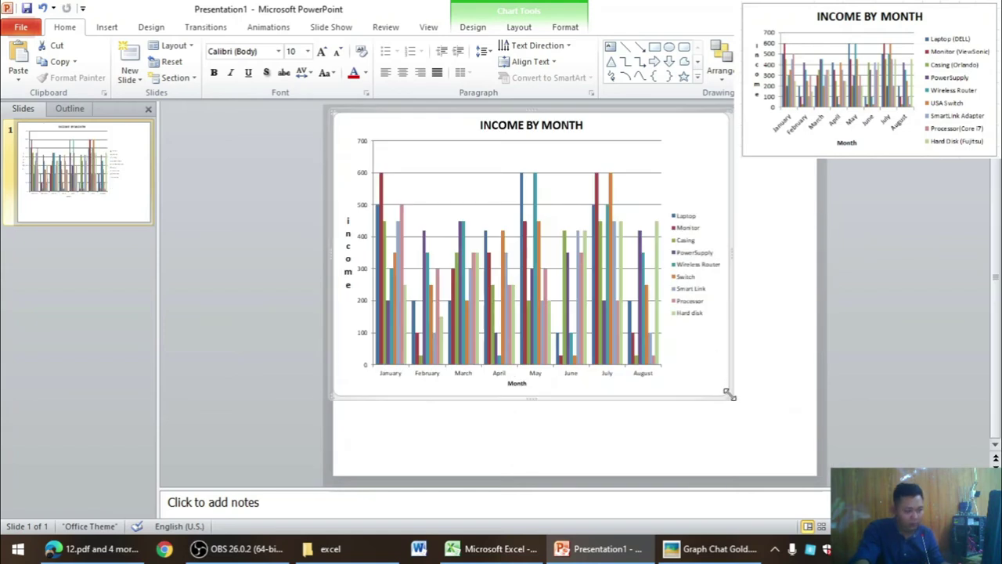
pyautogui.moveTo(728, 393); pyautogui.dragTo(819, 479)
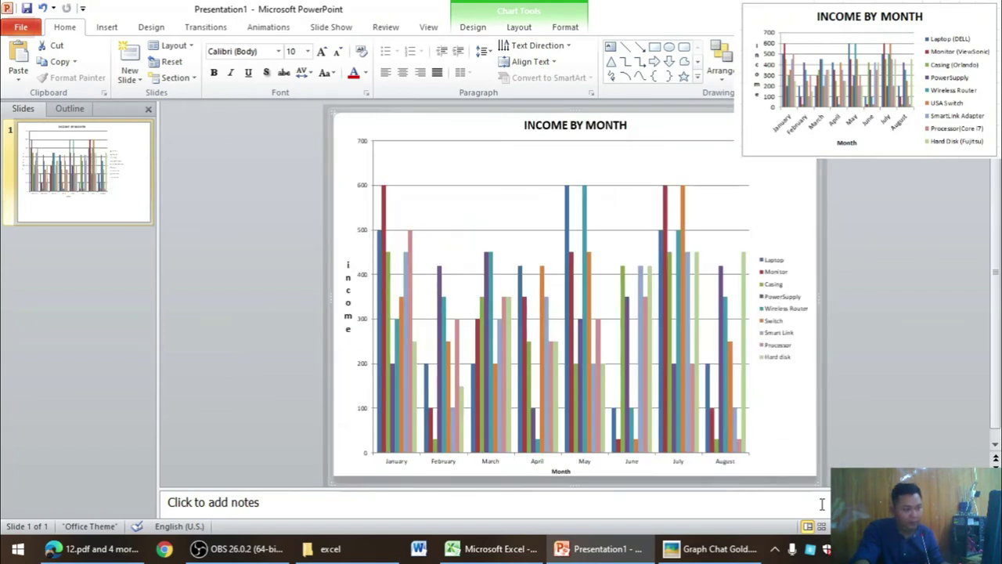
pyautogui.press('F5')
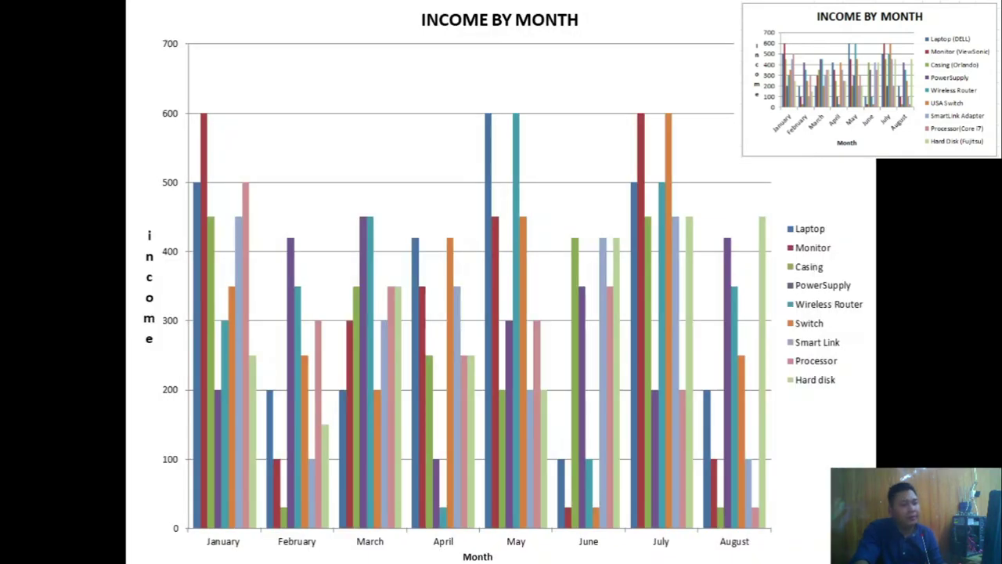
# Step: End the show and give the chart a Float In animation By Series
pyautogui.rightClick(745, 346)
pyautogui.click(773, 332)
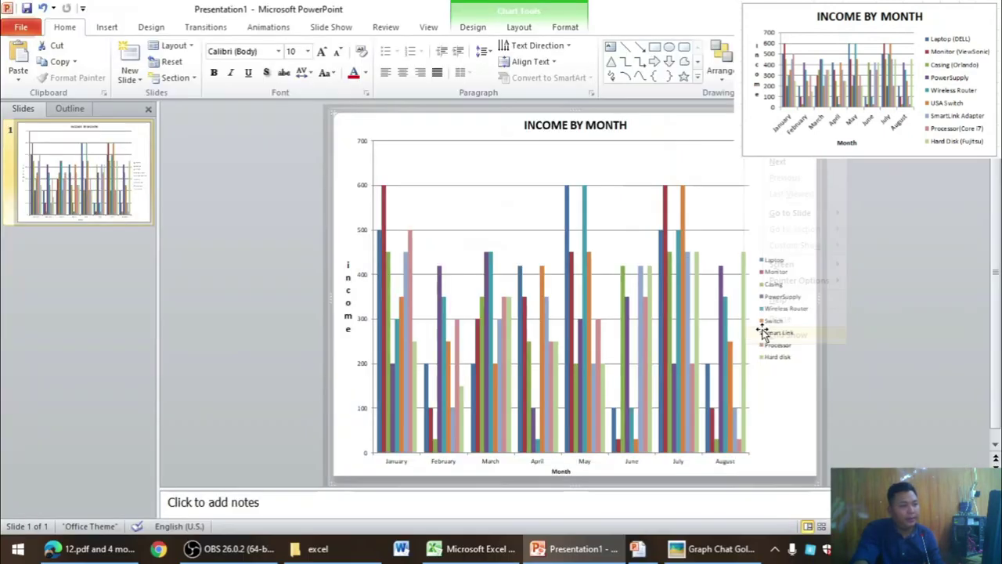
pyautogui.click(263, 28)
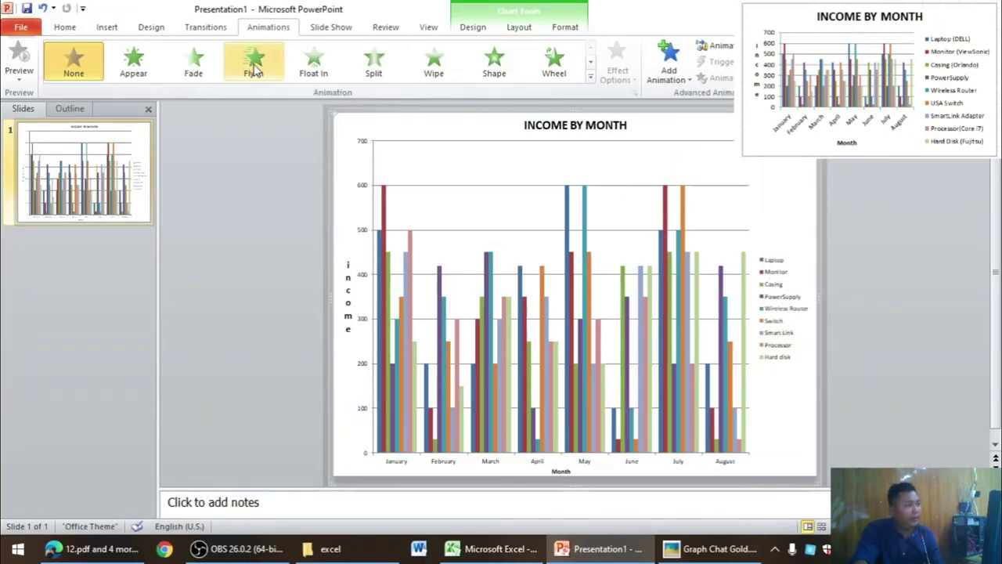
pyautogui.click(313, 63)
pyautogui.click(618, 63)
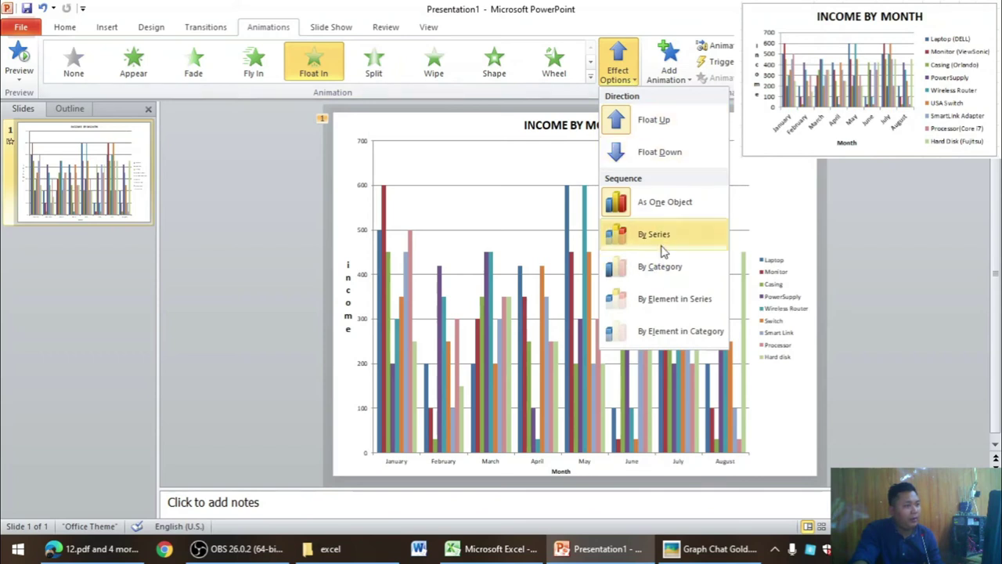
pyautogui.click(664, 239)
# Step: Play the slide show to watch the animation, end it, and close with Alt+F4
pyautogui.press('F5')
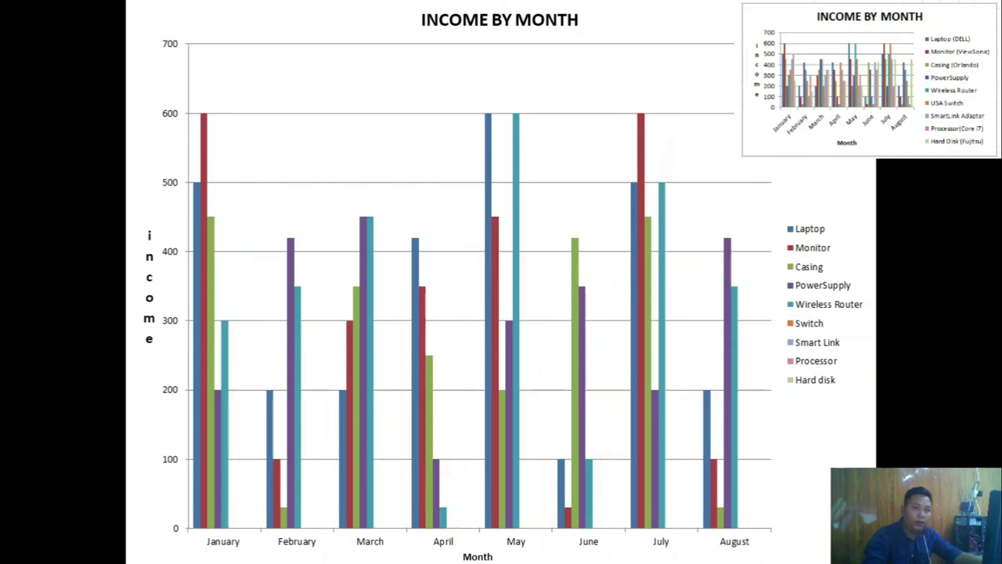
pyautogui.rightClick(215, 173)
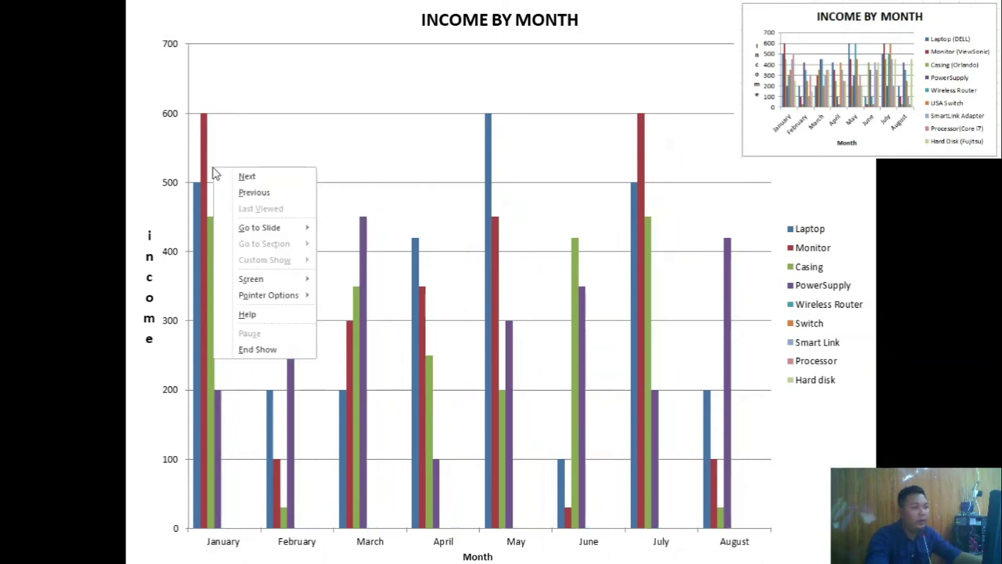
pyautogui.click(297, 350)
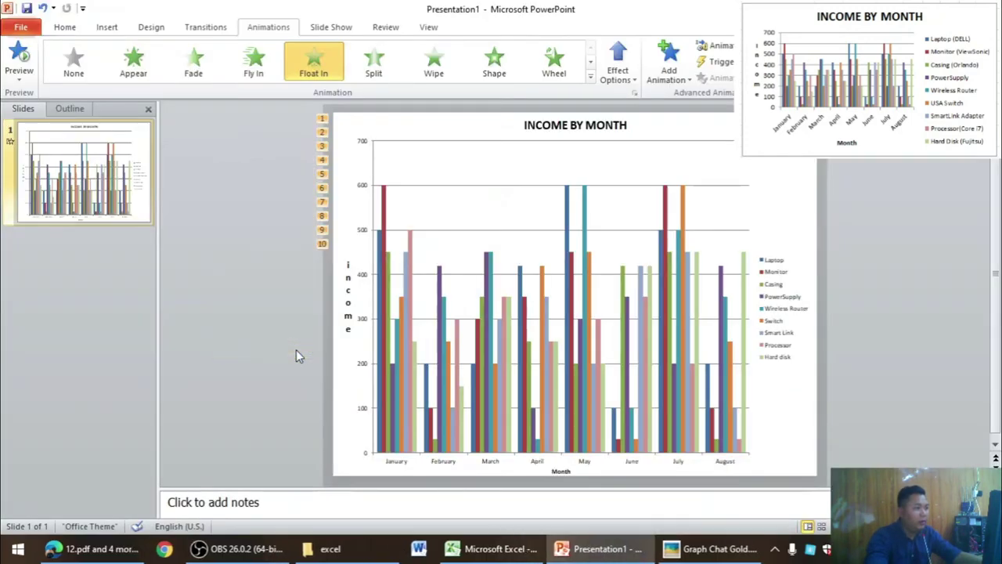
pyautogui.hotkey('alt', 'F4')
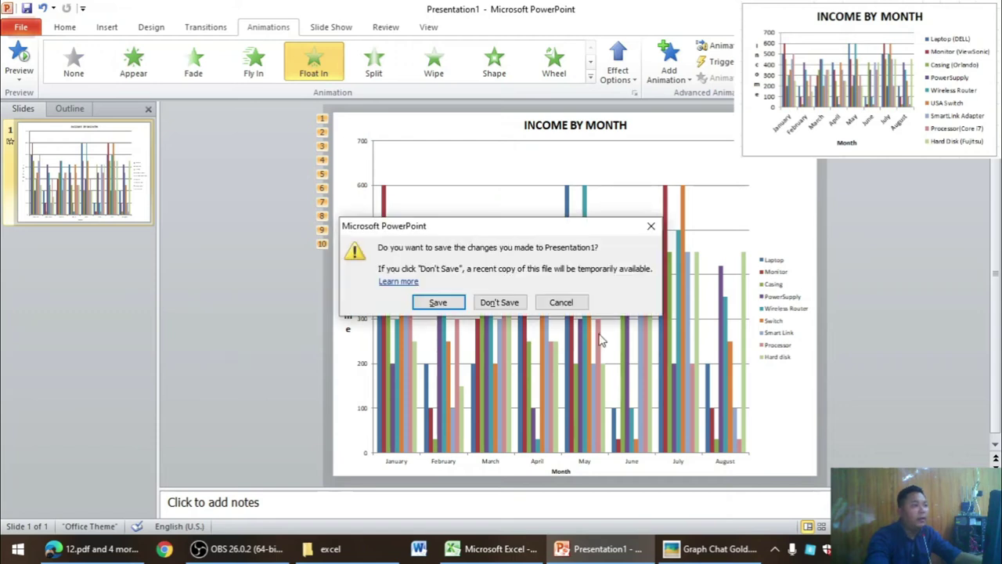
# Step: Discard the presentation unsaved, delete the INCOME BY MONTH chart, then press F7 for spell check
pyautogui.click(511, 303)
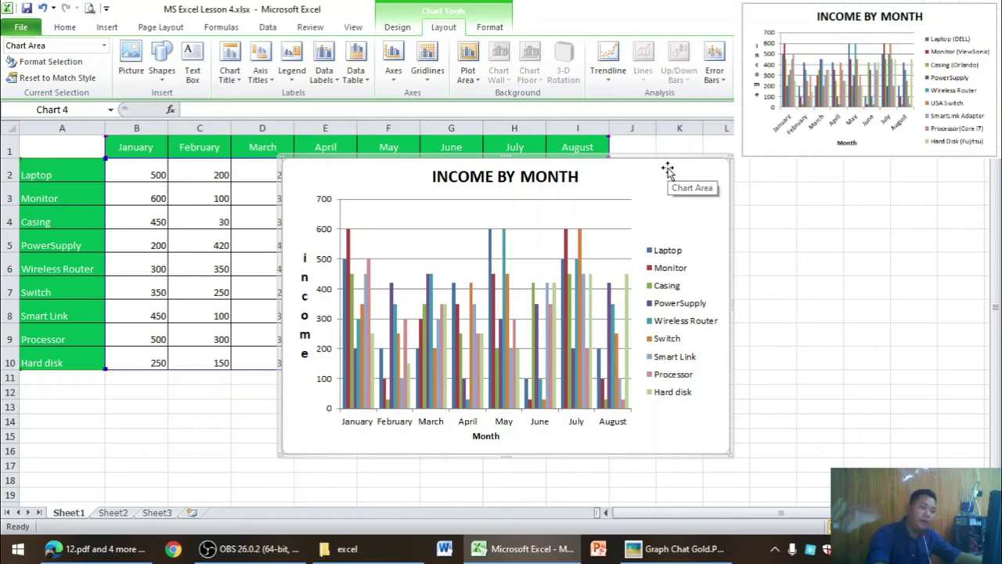
pyautogui.press('Delete')
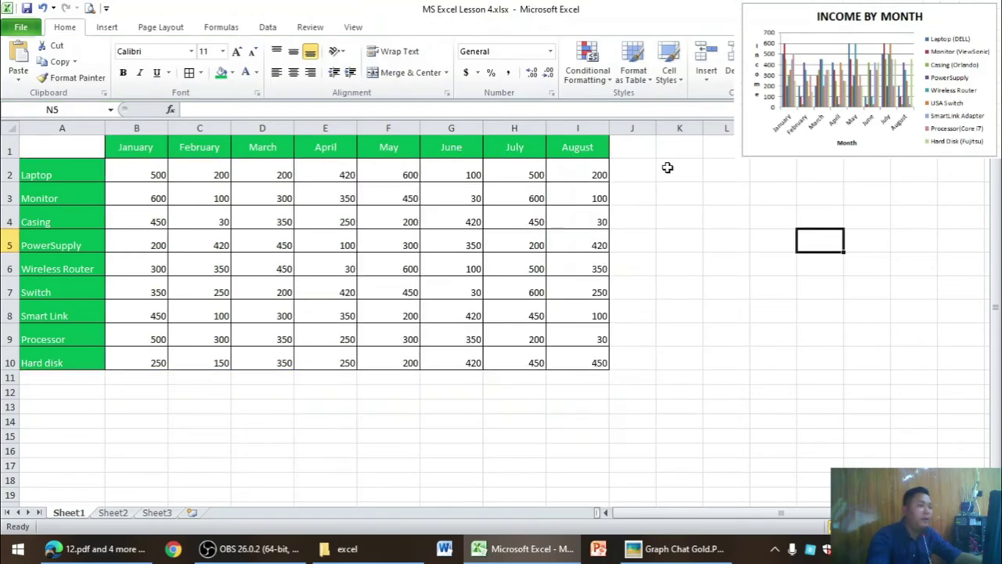
pyautogui.click(110, 27)
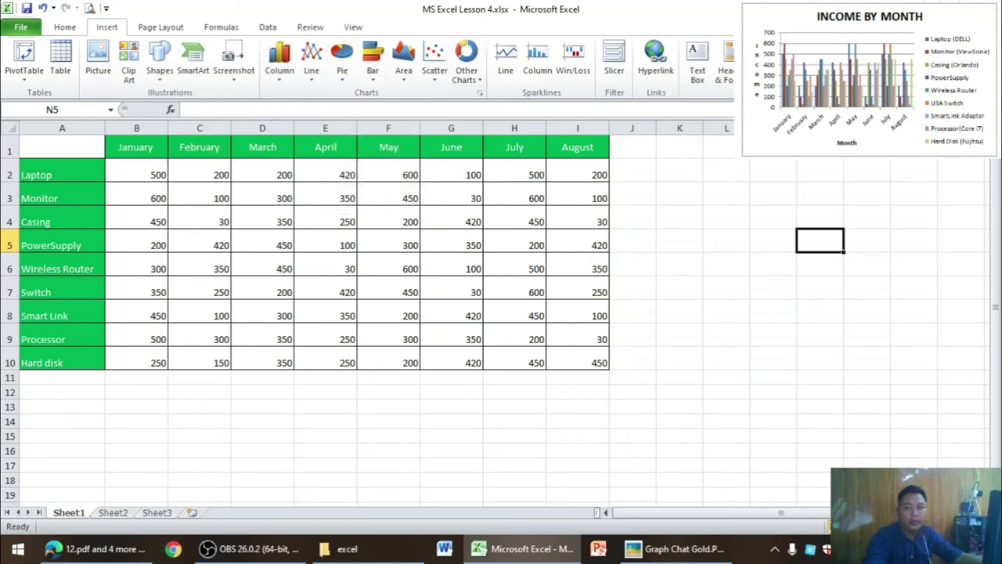
pyautogui.press('F7')
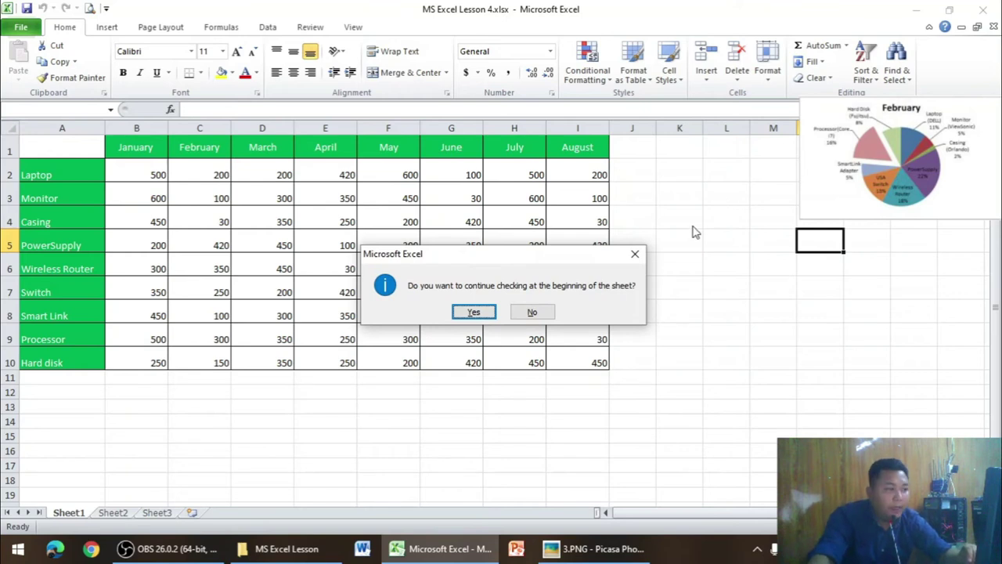
# Step: Dismiss the spell-check prompt and browse the saved images from 3.PNG in Picasa
pyautogui.click(634, 254)
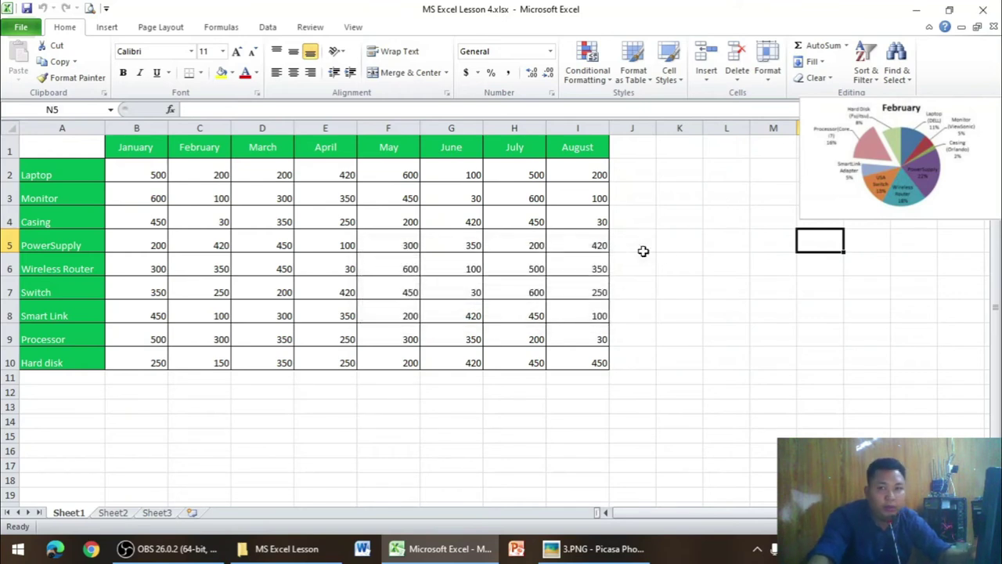
pyautogui.click(593, 548)
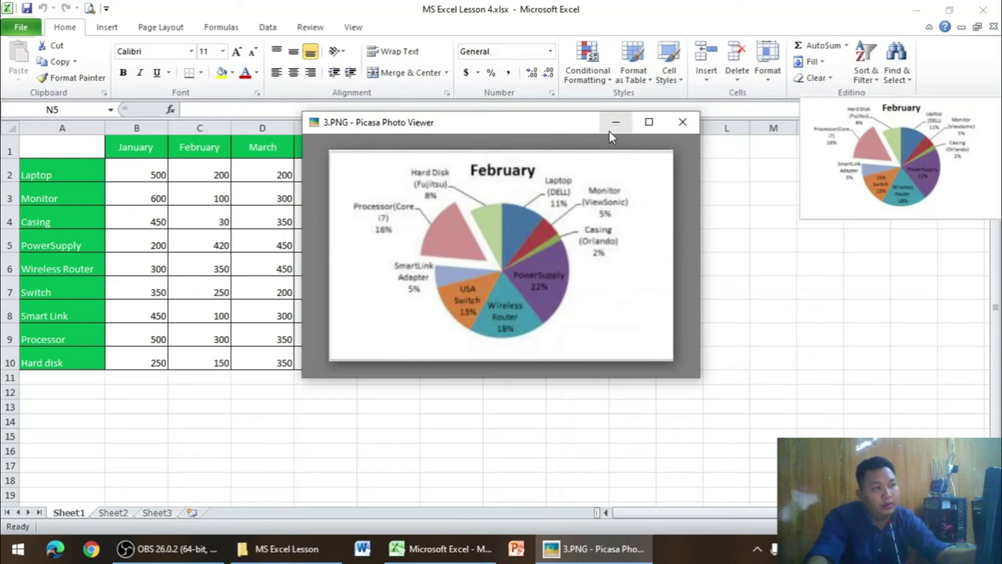
pyautogui.press('Right')
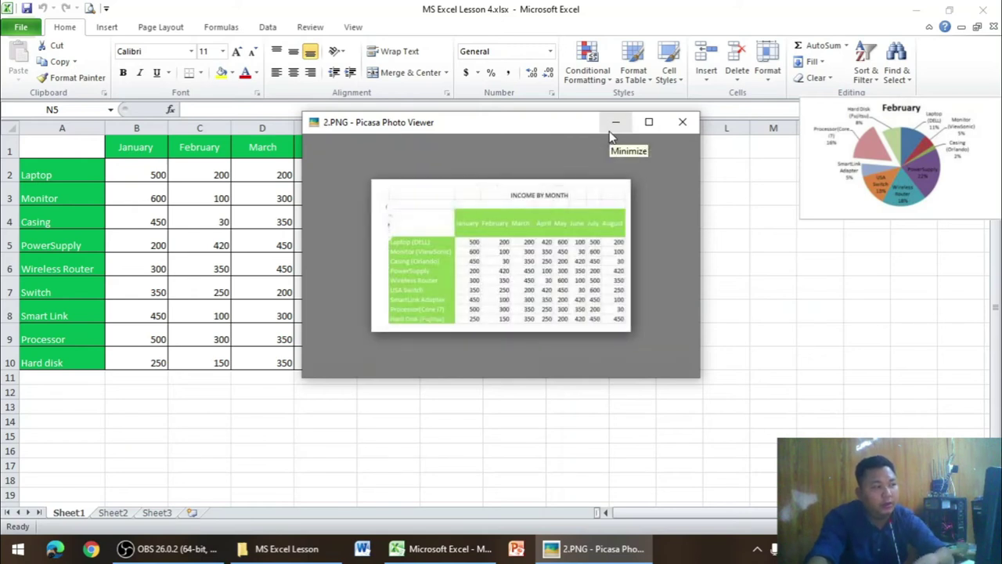
pyautogui.press('Right')
pyautogui.press('Right')
pyautogui.press('Right')
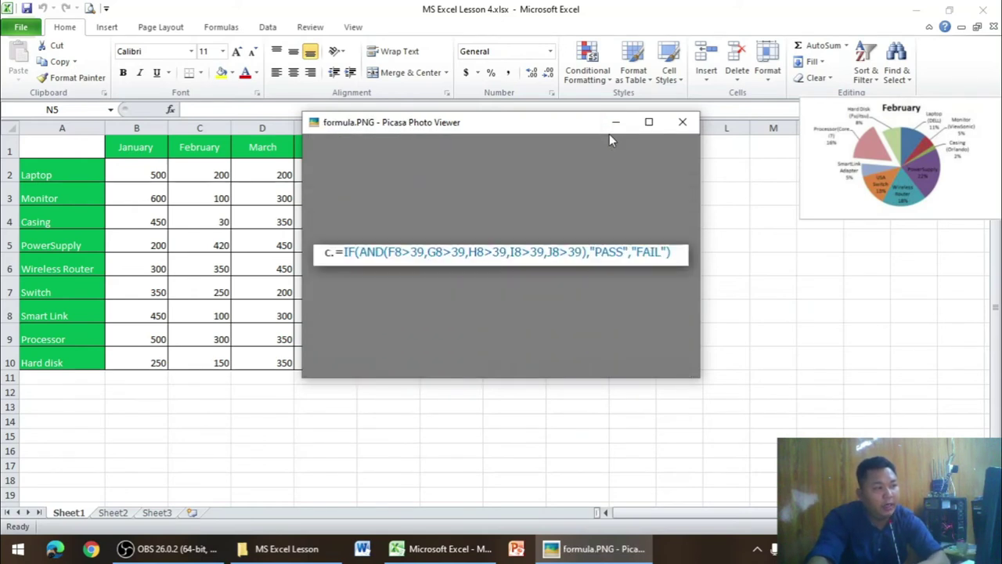
pyautogui.press('Right')
pyautogui.press('Right')
pyautogui.press('Left')
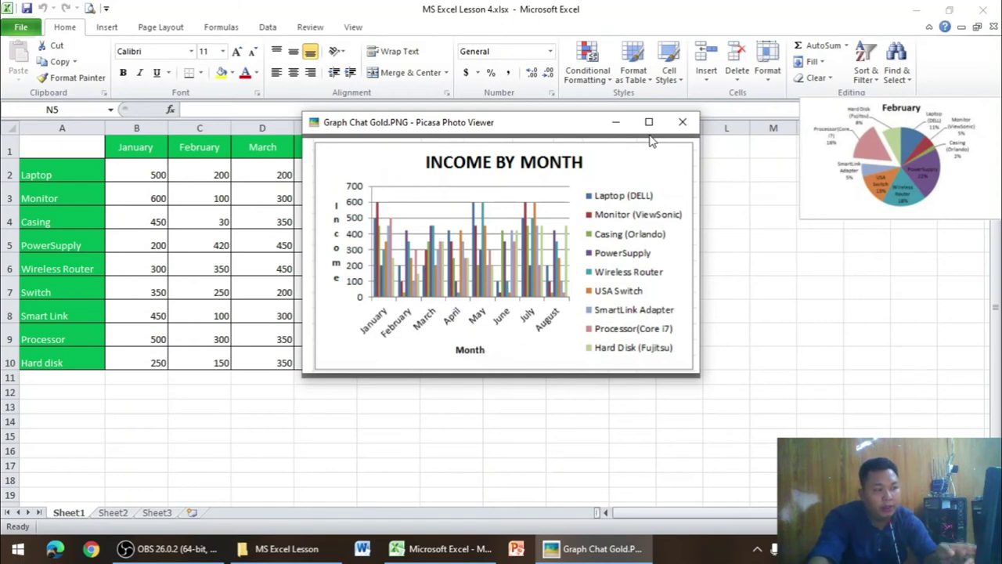
# Step: Return Picasa to the 3.PNG February pie chart, then minimize the viewer
pyautogui.click(615, 131)
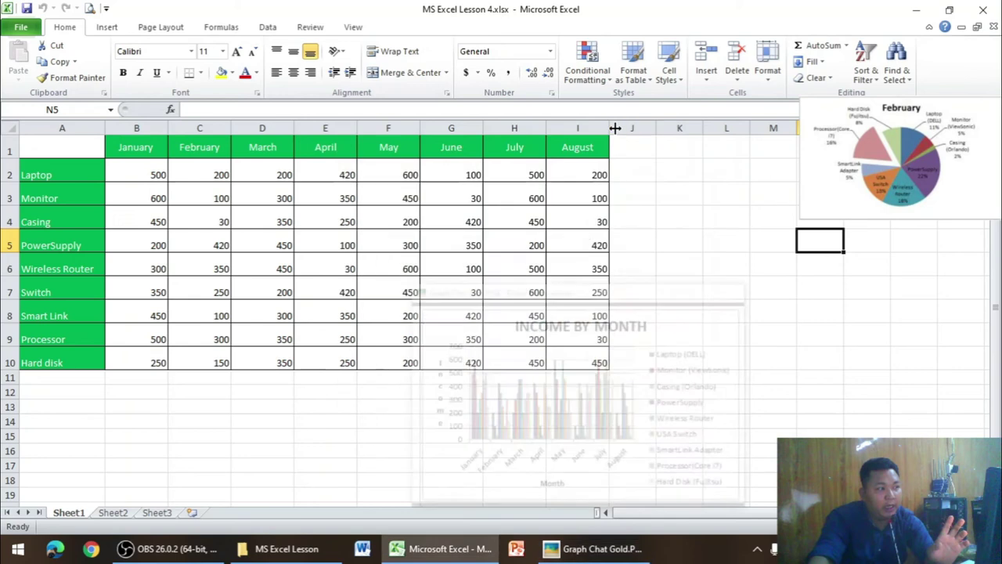
pyautogui.click(619, 550)
pyautogui.press('Right')
pyautogui.press('Right')
pyautogui.press('Right')
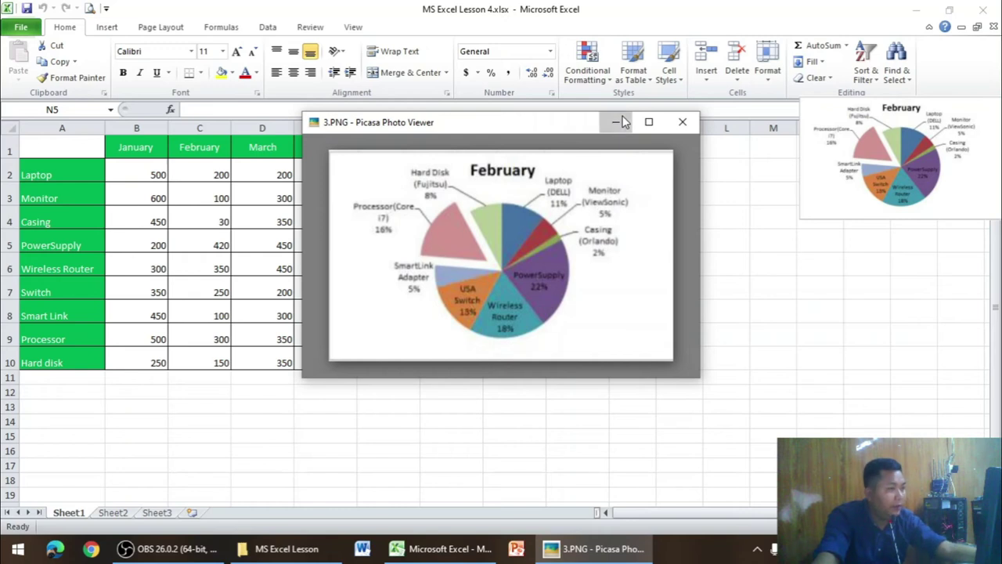
pyautogui.click(617, 122)
# Step: Select product names A1:A10 together with February values C1:C10 as chart data
pyautogui.moveTo(77, 150); pyautogui.dragTo(89, 364)
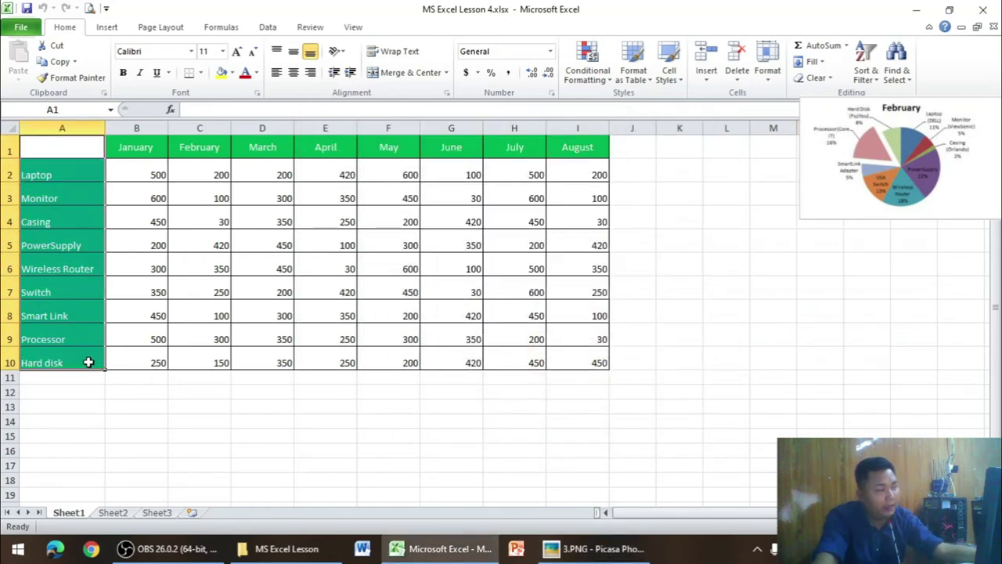
pyautogui.moveTo(211, 148)
pyautogui.mouseDown()
pyautogui.moveTo(227, 375)
pyautogui.moveTo(221, 362)
pyautogui.mouseUp()
pyautogui.click(220, 364)
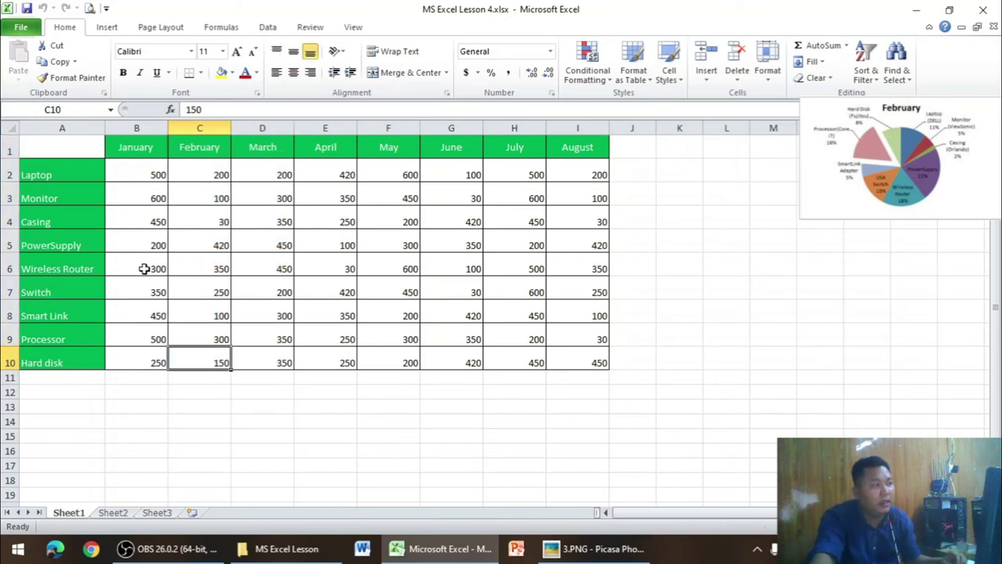
pyautogui.moveTo(92, 152)
pyautogui.mouseDown()
pyautogui.moveTo(101, 377)
pyautogui.moveTo(100, 361)
pyautogui.mouseUp()
pyautogui.moveTo(195, 149); pyautogui.dragTo(194, 348)
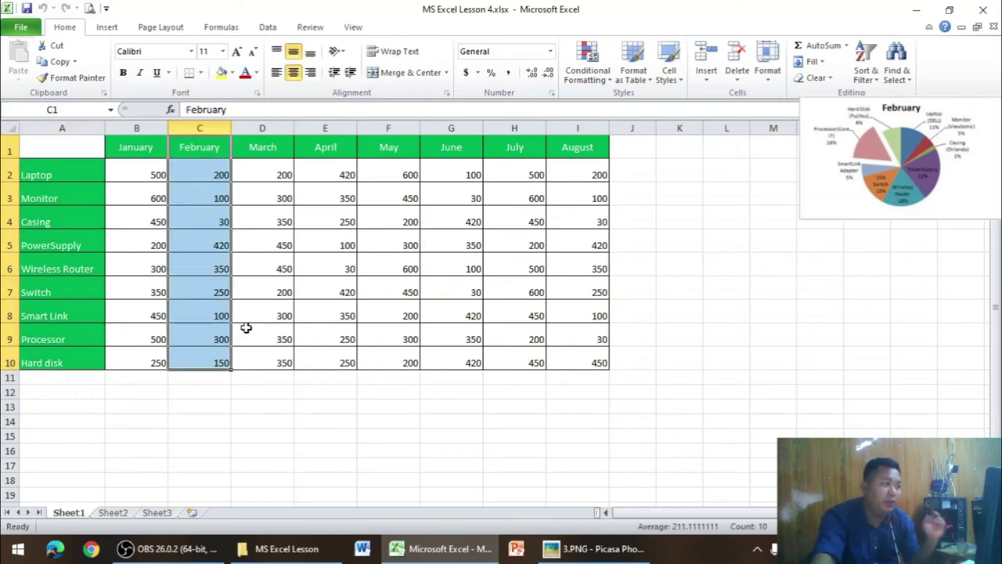
pyautogui.click(305, 316)
pyautogui.moveTo(92, 150); pyautogui.dragTo(79, 361)
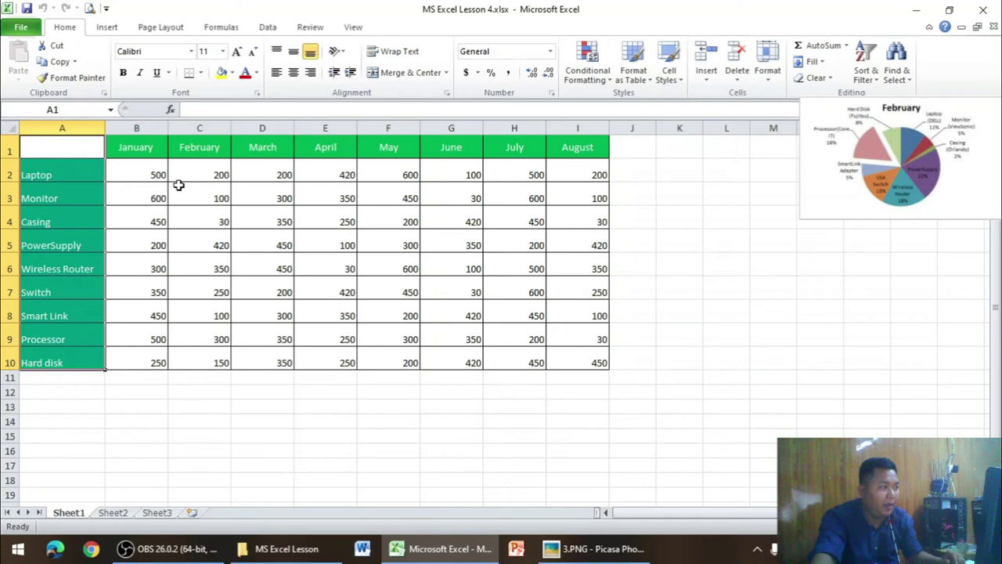
pyautogui.keyDown('ctrl'); pyautogui.moveTo(192, 149); pyautogui.dragTo(202, 358); pyautogui.keyUp('ctrl')
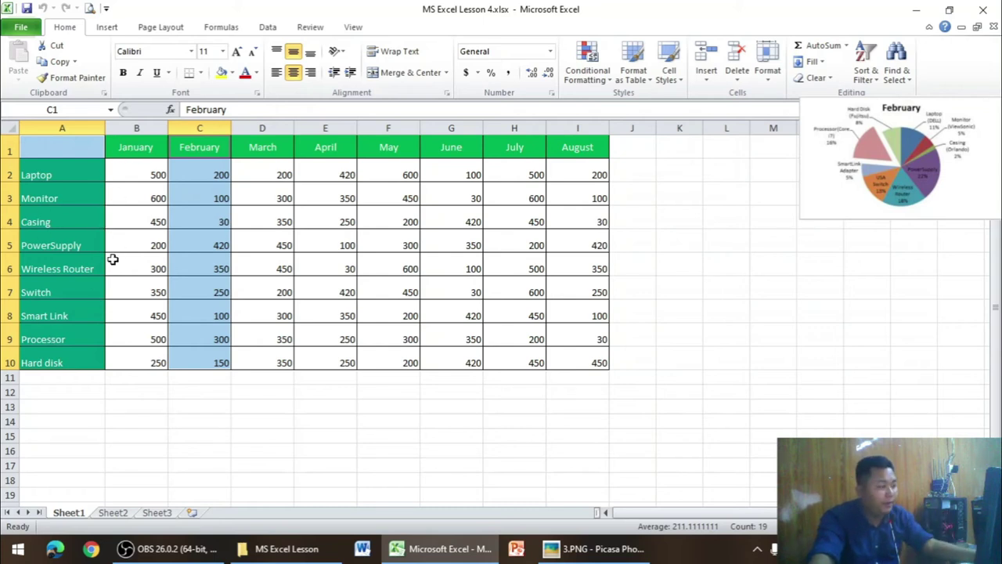
pyautogui.click(108, 28)
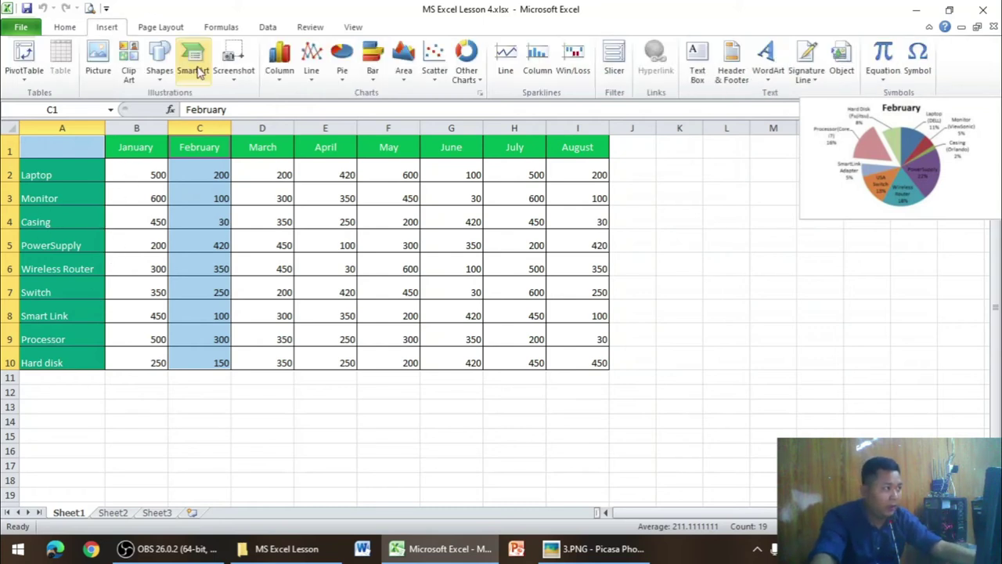
# Step: Insert a 2-D pie chart of February and move it up and left
pyautogui.click(340, 78)
pyautogui.click(347, 115)
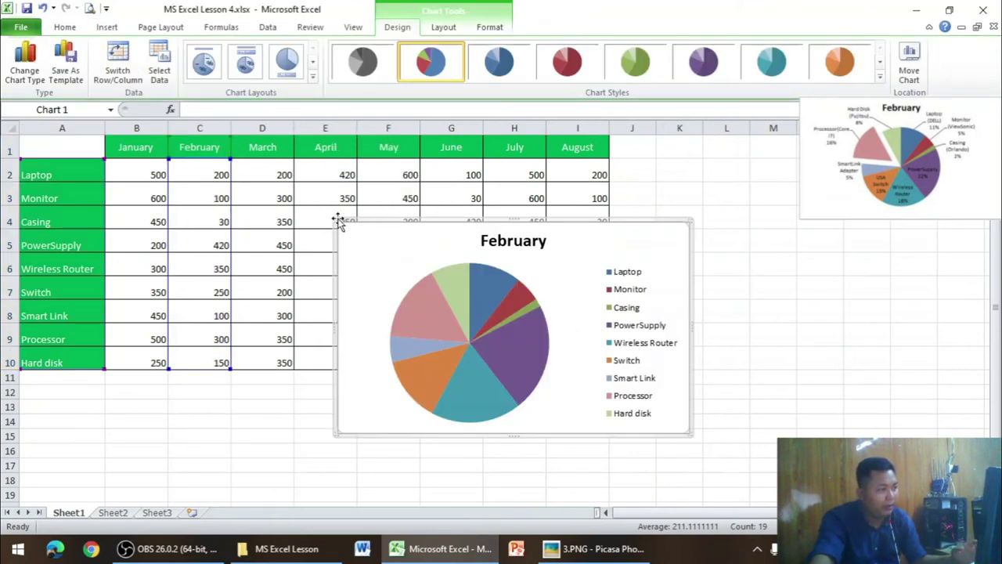
pyautogui.moveTo(337, 221); pyautogui.dragTo(310, 189)
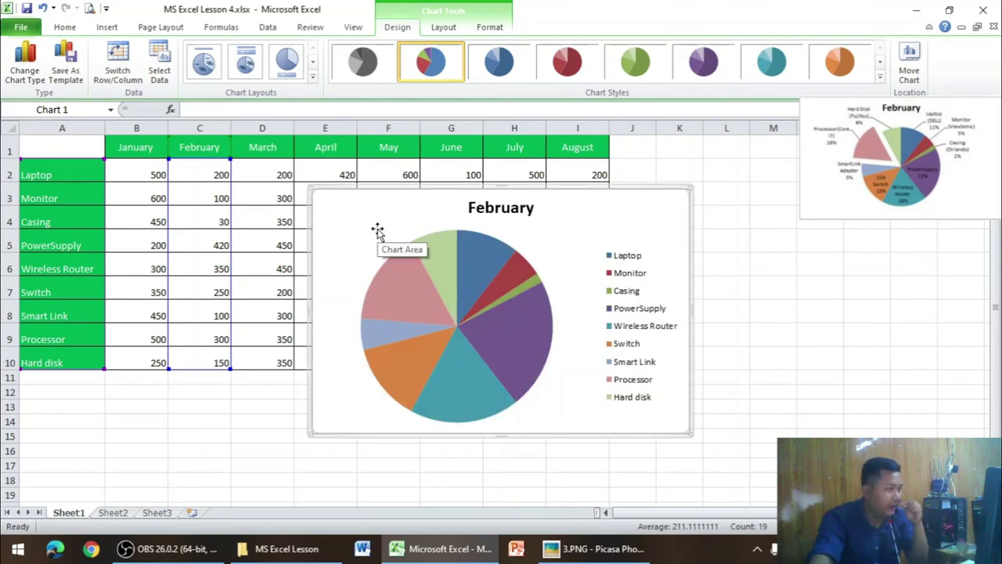
# Step: Try Chart Layouts 1, 2 and 3, settling on Layout 1 with names and percentages
pyautogui.click(203, 63)
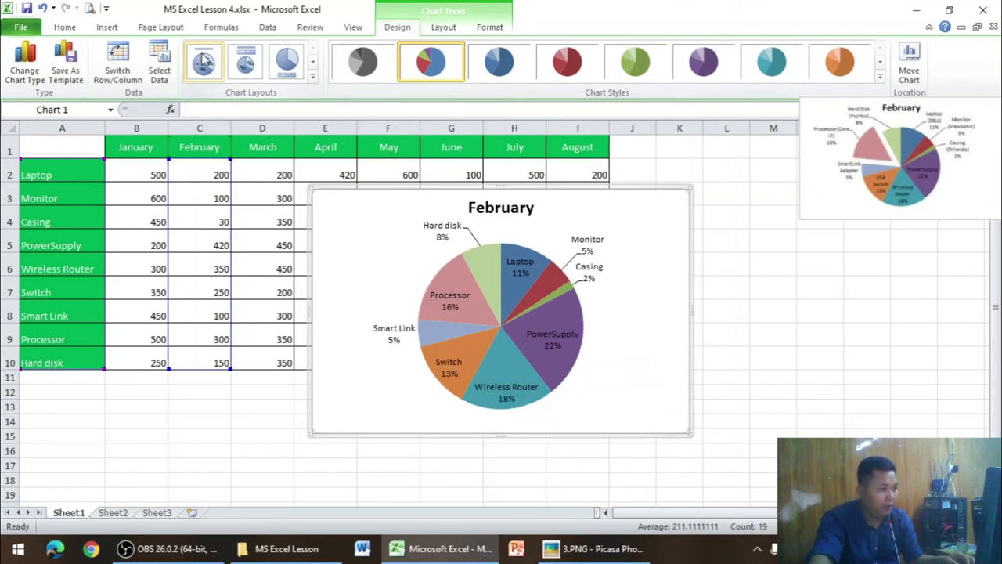
pyautogui.click(247, 69)
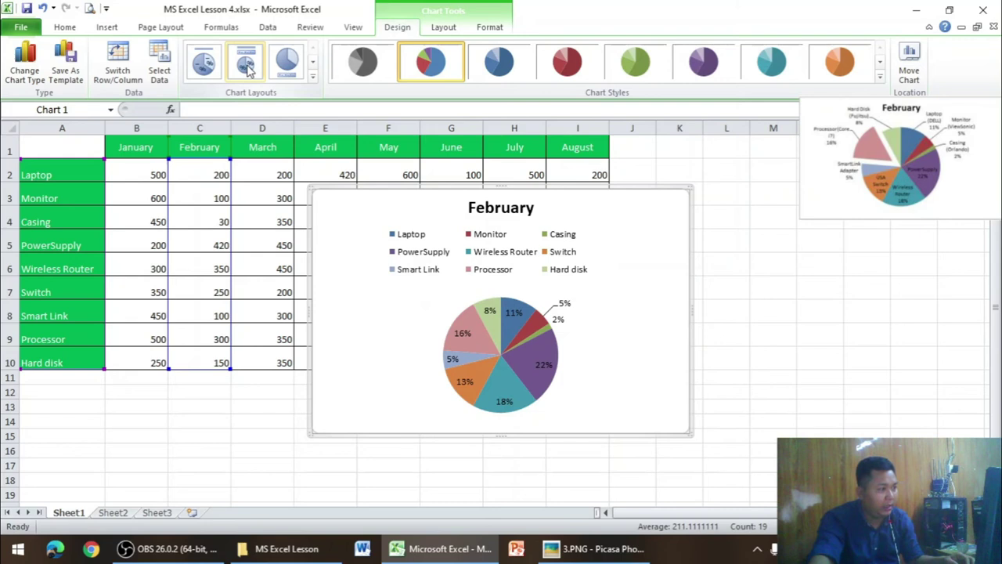
pyautogui.click(202, 63)
pyautogui.click(290, 65)
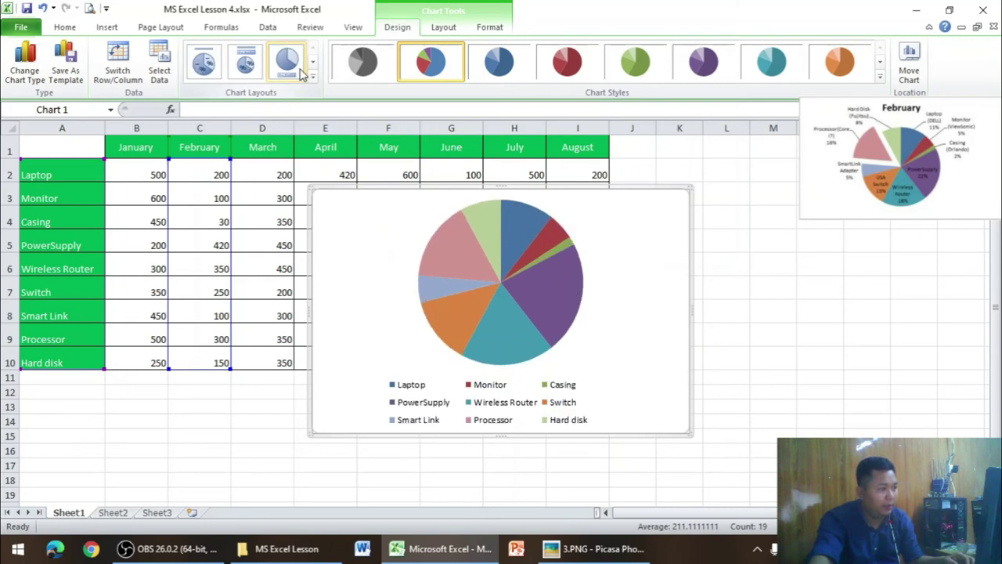
pyautogui.click(203, 63)
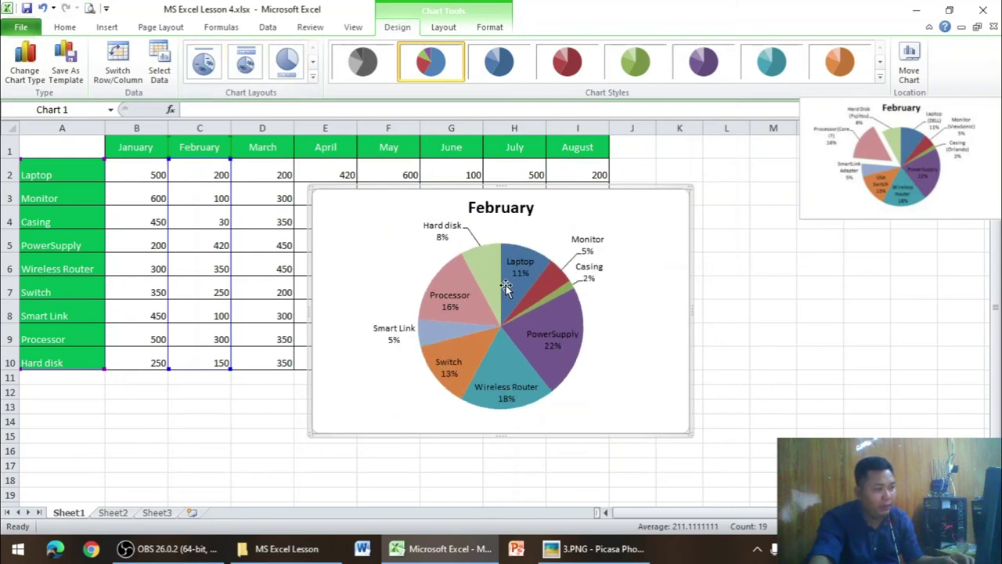
# Step: Shrink the February chart and move it beside the data table, then enlarge slightly
pyautogui.moveTo(687, 432)
pyautogui.mouseDown()
pyautogui.moveTo(629, 382)
pyautogui.moveTo(756, 489)
pyautogui.mouseUp()
pyautogui.moveTo(340, 198); pyautogui.dragTo(272, 157)
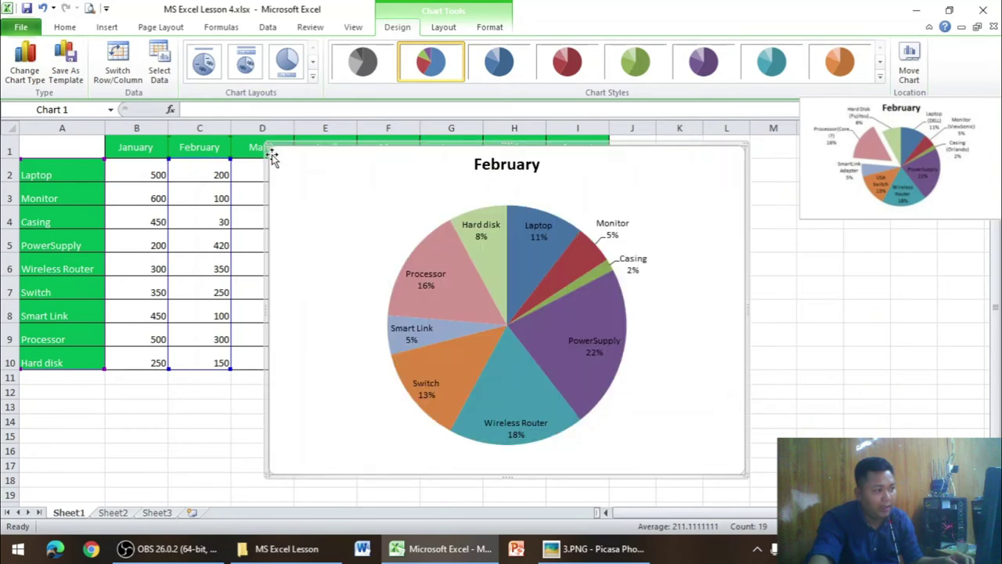
pyautogui.moveTo(745, 474); pyautogui.dragTo(565, 319)
pyautogui.moveTo(546, 195); pyautogui.dragTo(601, 248)
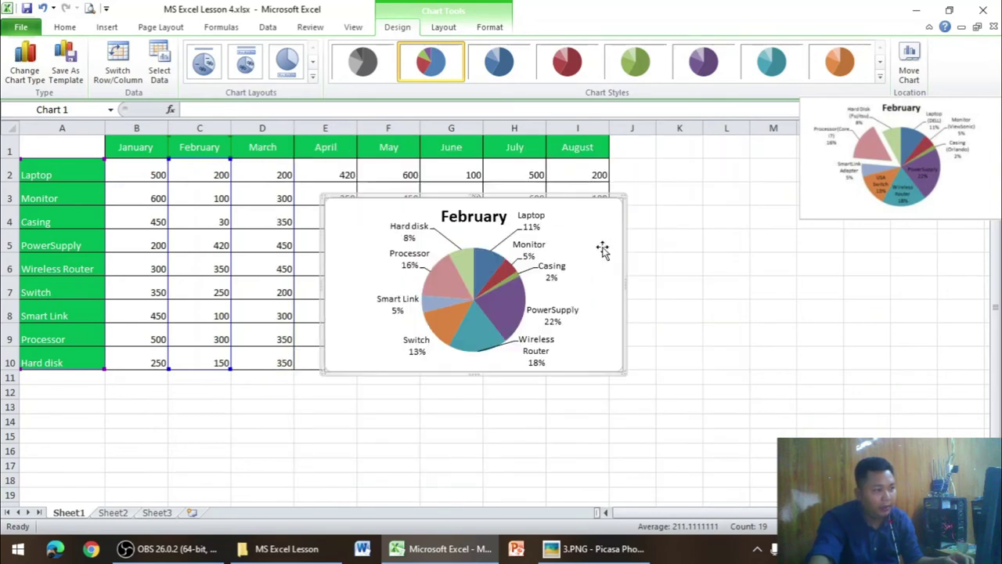
pyautogui.moveTo(633, 380); pyautogui.dragTo(688, 423)
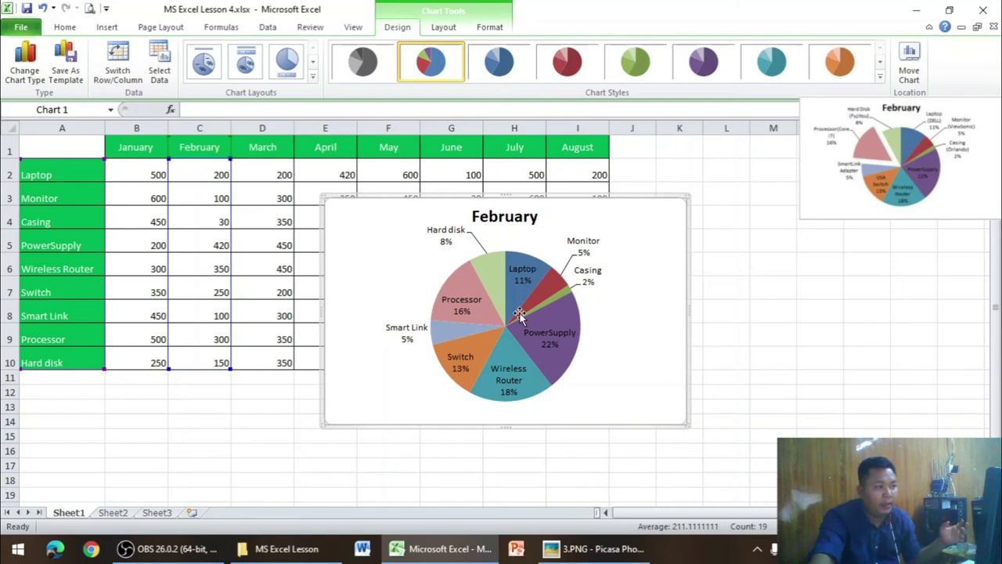
# Step: Select the Processor slice on its own and drag it away from the pie
pyautogui.click(467, 287)
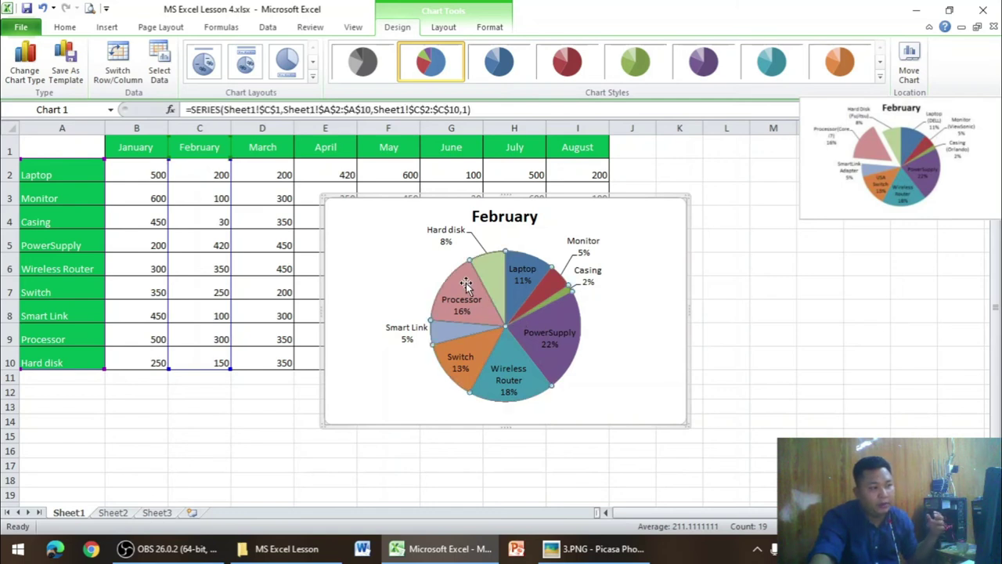
pyautogui.click(473, 282)
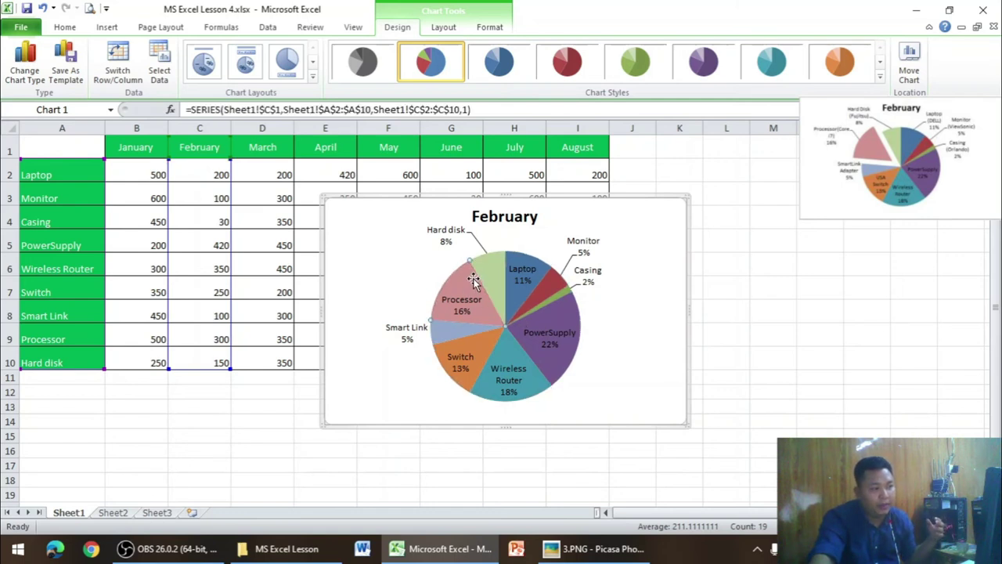
pyautogui.click(670, 283)
pyautogui.click(466, 299)
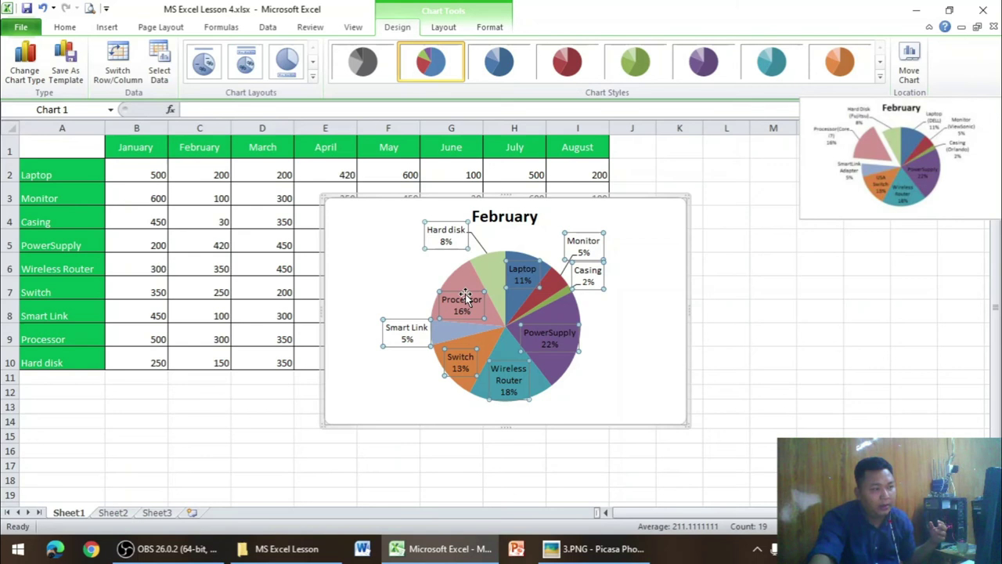
pyautogui.click(467, 275)
pyautogui.moveTo(467, 275)
pyautogui.mouseDown()
pyautogui.moveTo(461, 268)
pyautogui.moveTo(501, 313)
pyautogui.mouseUp()
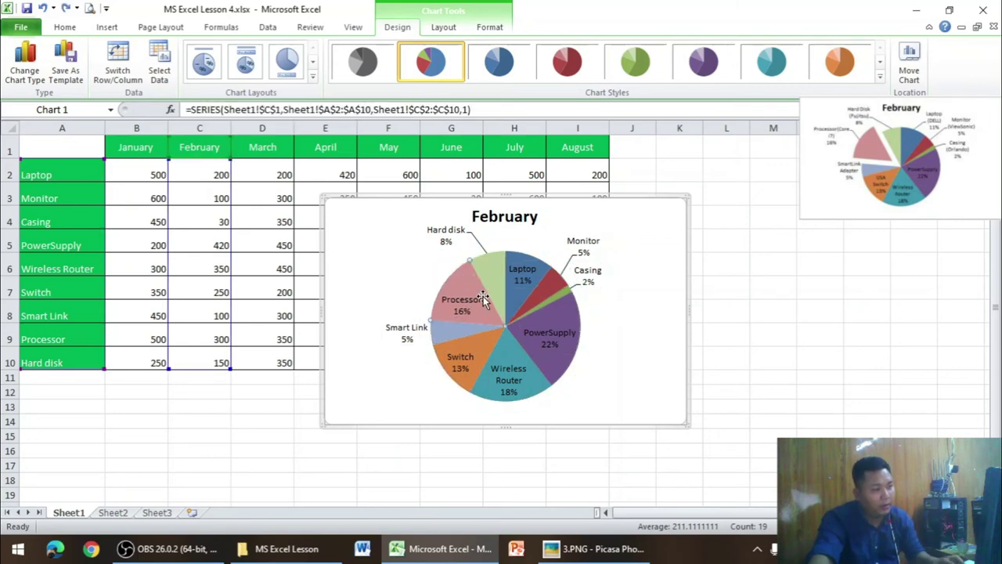
# Step: Select individual slices and open, then close, the slice formatting options
pyautogui.click(561, 319)
pyautogui.click(492, 274)
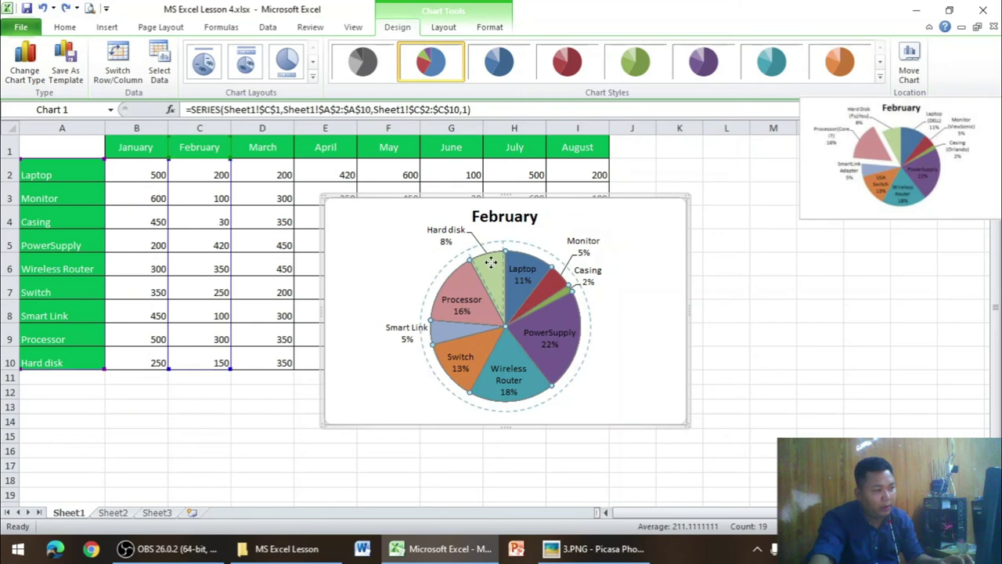
pyautogui.click(492, 274)
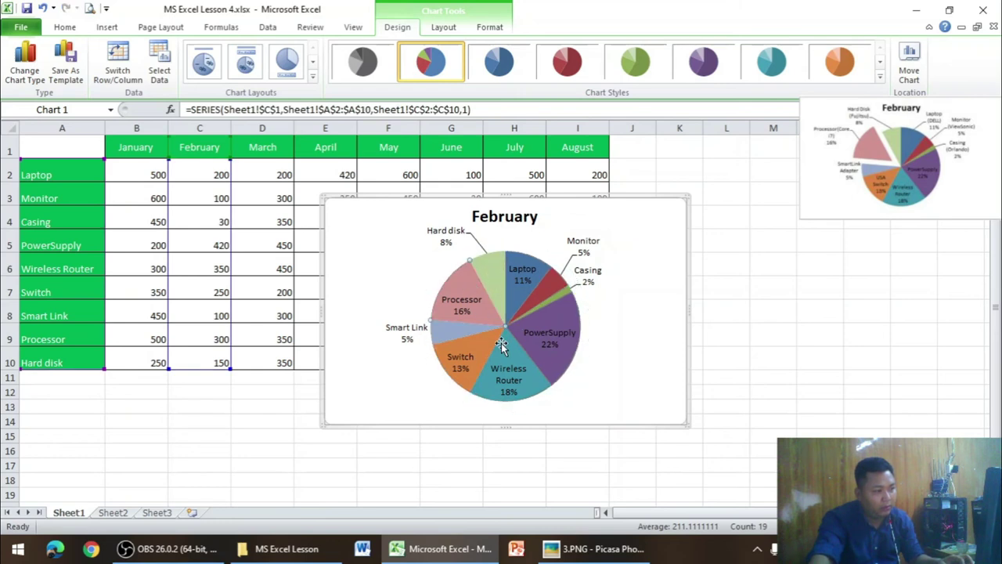
pyautogui.doubleClick(501, 322)
pyautogui.click(644, 450)
pyautogui.doubleClick(508, 326)
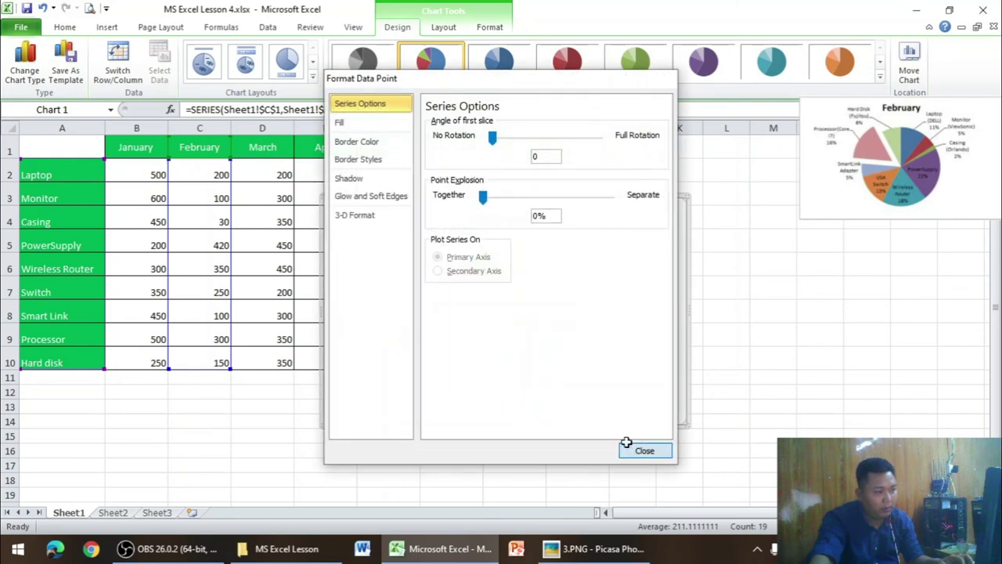
pyautogui.click(634, 448)
pyautogui.click(462, 309)
# Step: Drag the Processor slice further out so it is exploded from the pie
pyautogui.click(465, 280)
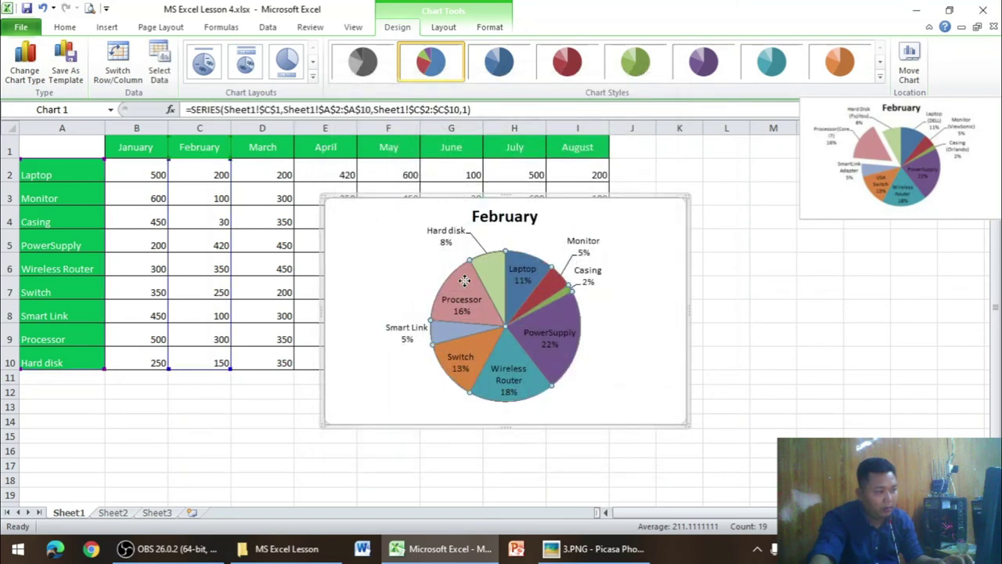
pyautogui.moveTo(459, 272); pyautogui.dragTo(459, 275)
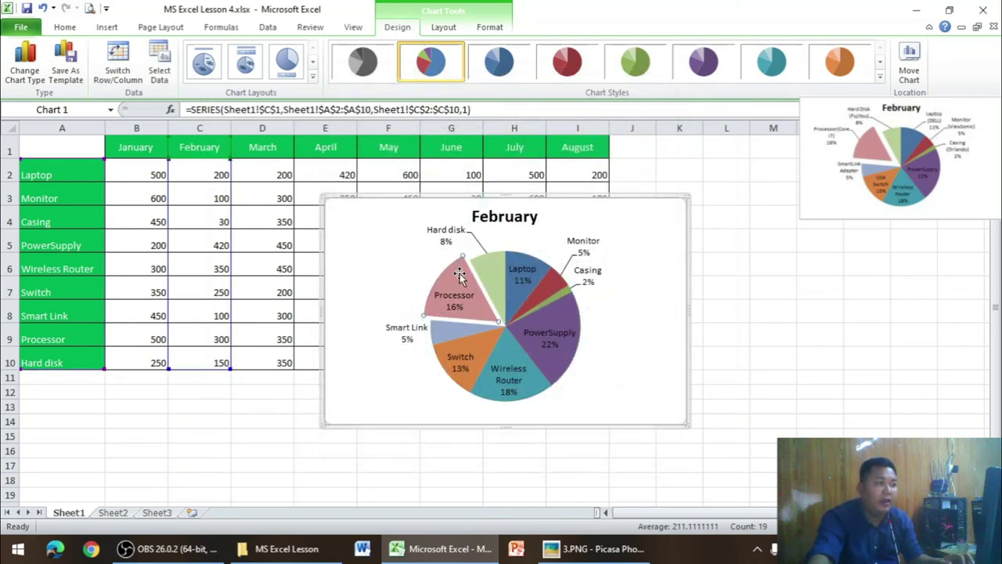
pyautogui.moveTo(565, 287)
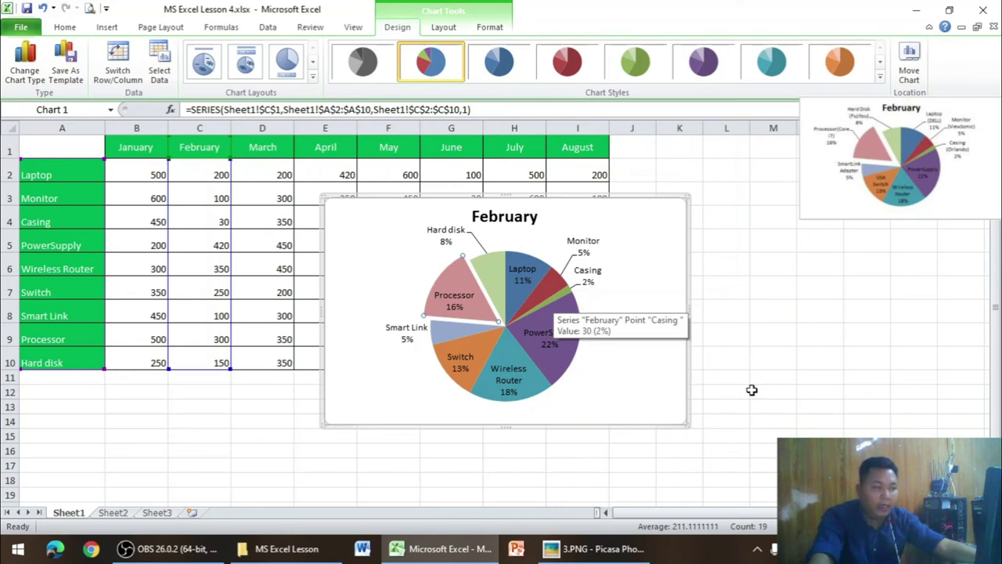
pyautogui.moveTo(458, 268); pyautogui.dragTo(458, 268)
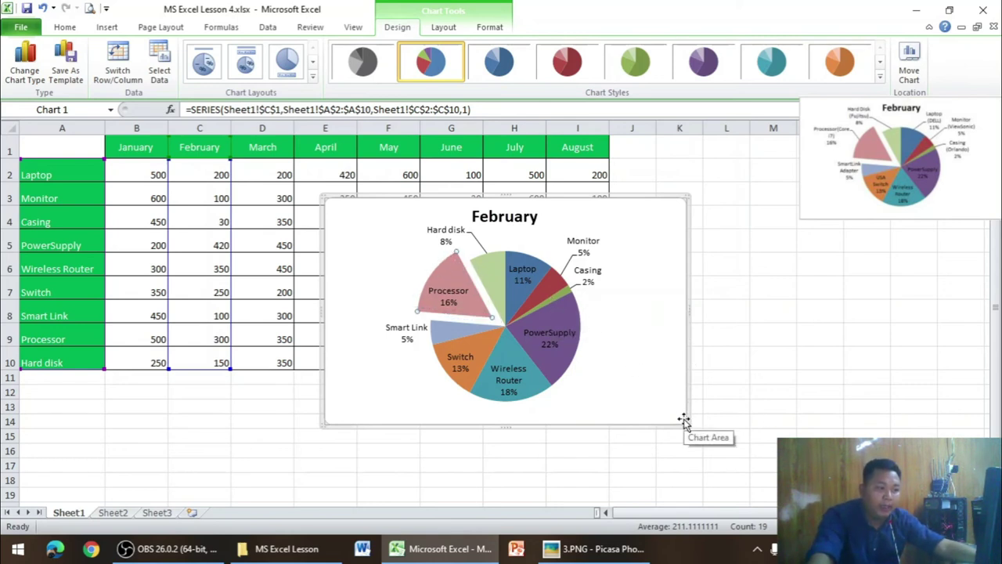
# Step: Enlarge the February chart slightly, copy it, and launch PowerPoint
pyautogui.moveTo(682, 420); pyautogui.dragTo(697, 437)
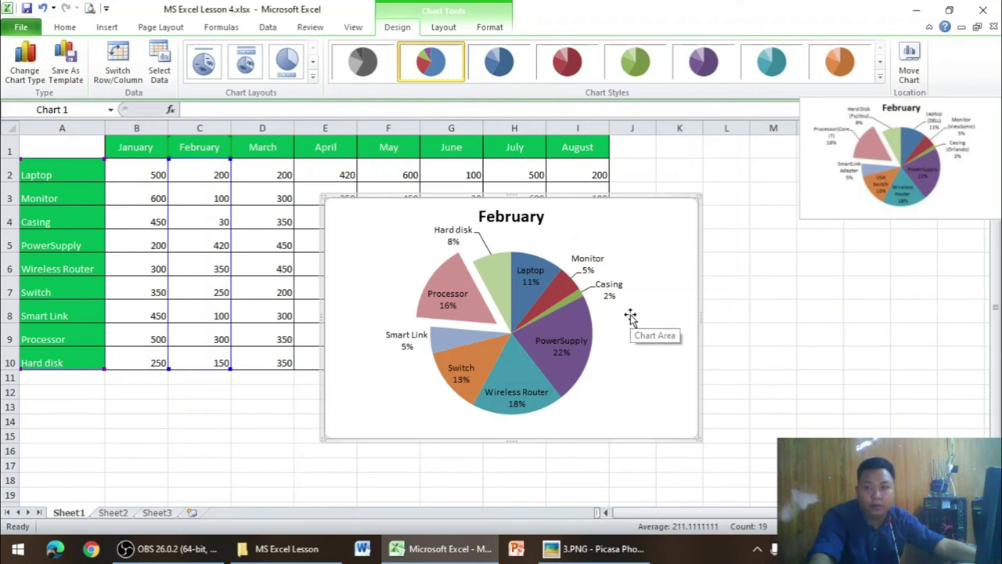
pyautogui.rightClick(641, 239)
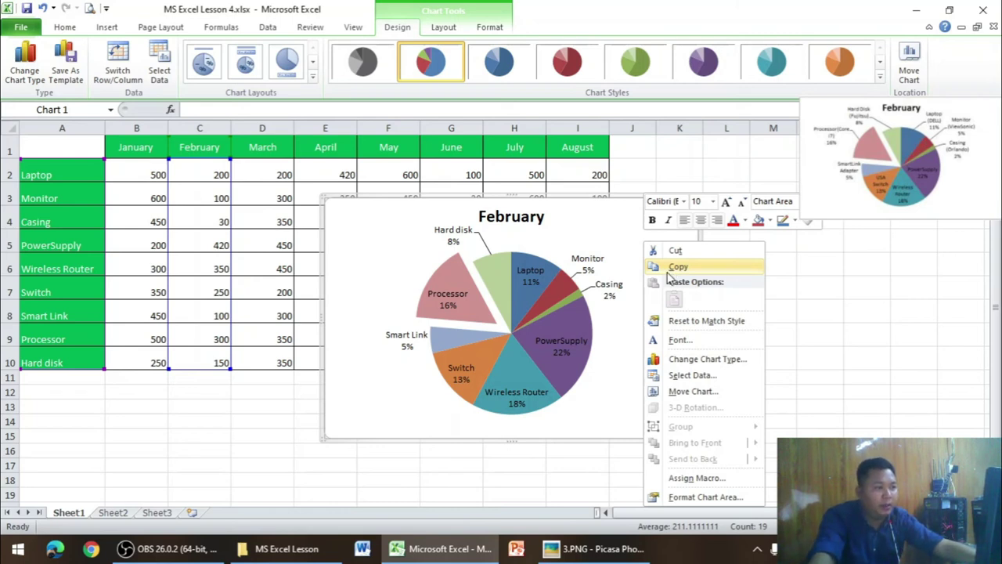
pyautogui.click(669, 270)
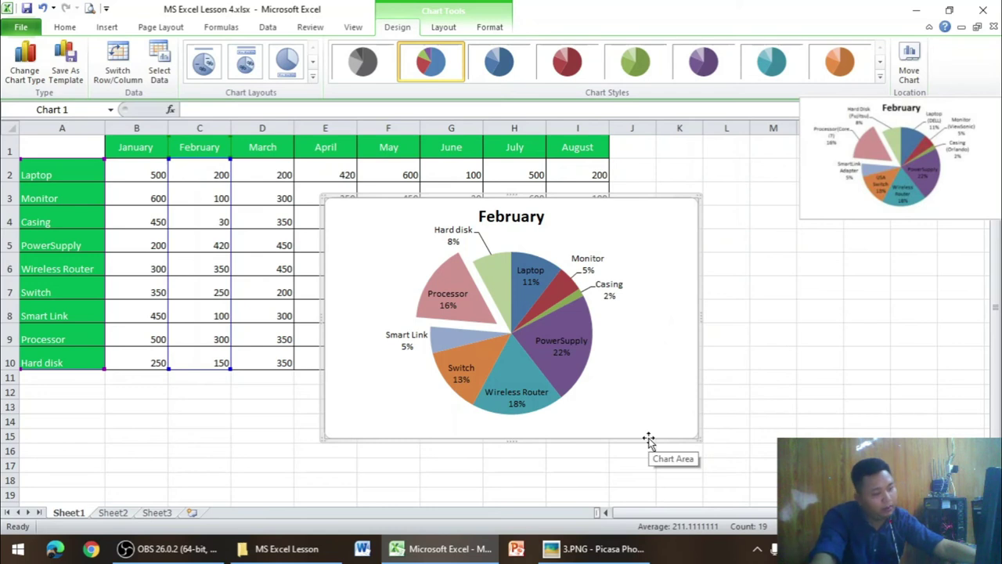
pyautogui.click(529, 556)
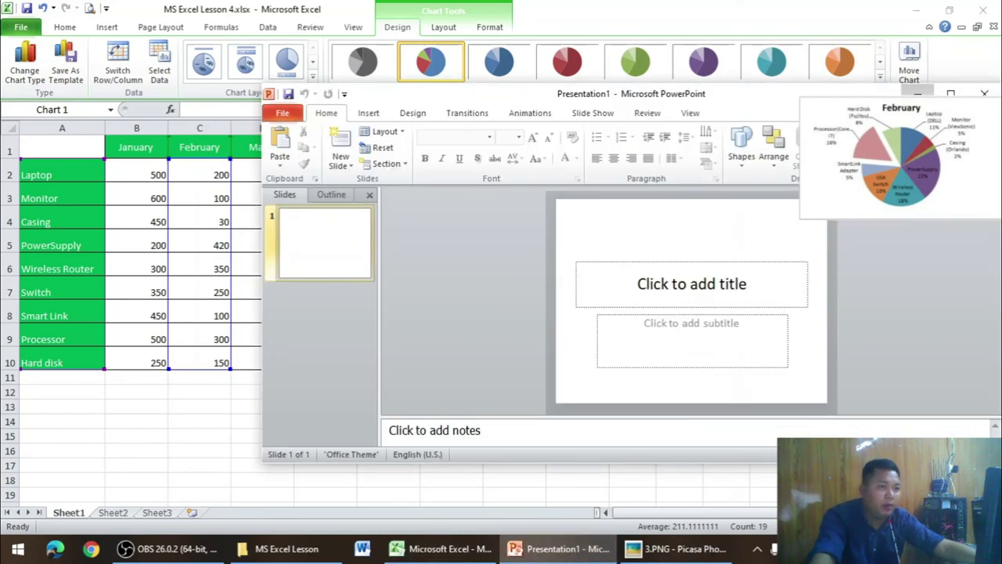
# Step: Maximize PowerPoint, delete the default title slide, and add a Blank slide
pyautogui.click(950, 94)
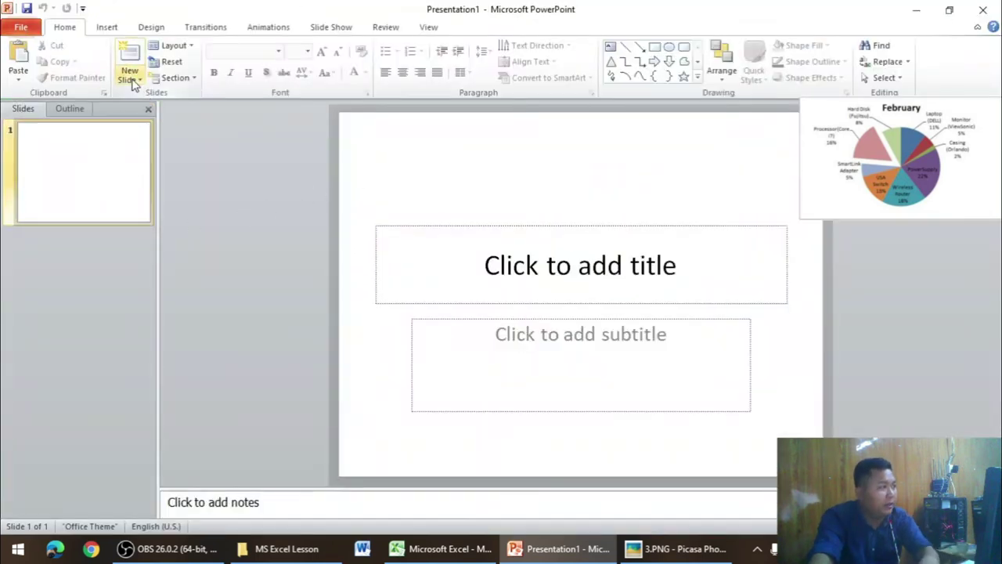
pyautogui.click(101, 157)
pyautogui.press('Delete')
pyautogui.click(132, 81)
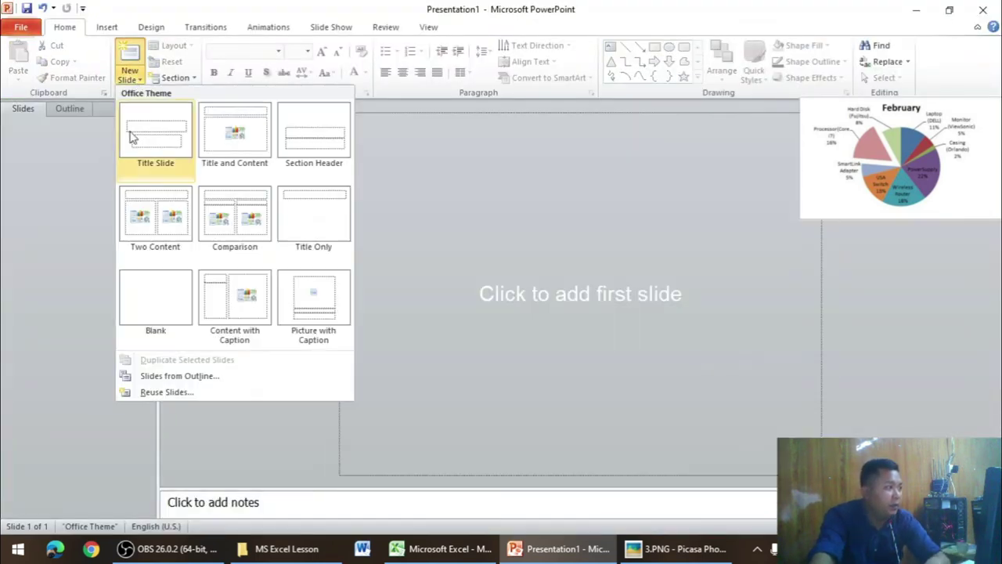
pyautogui.click(145, 302)
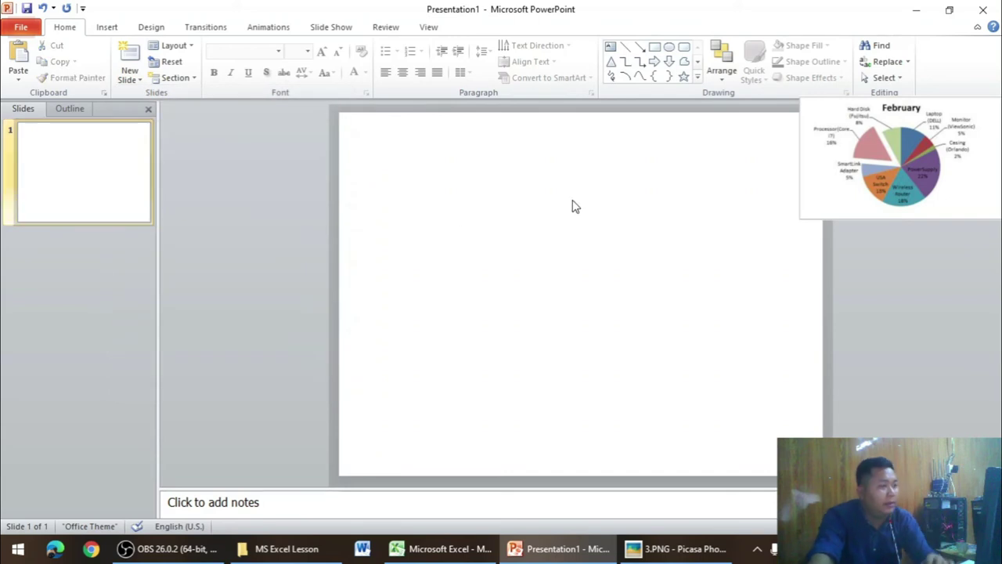
# Step: Paste the February chart onto the blank slide and stretch it to fill most of it
pyautogui.rightClick(567, 208)
pyautogui.click(512, 201)
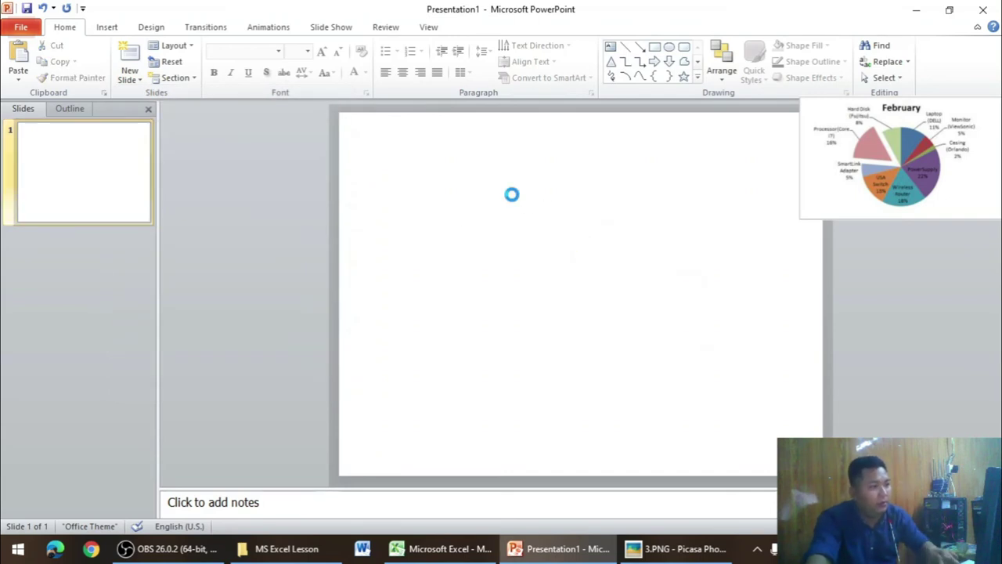
pyautogui.moveTo(448, 208); pyautogui.dragTo(337, 119)
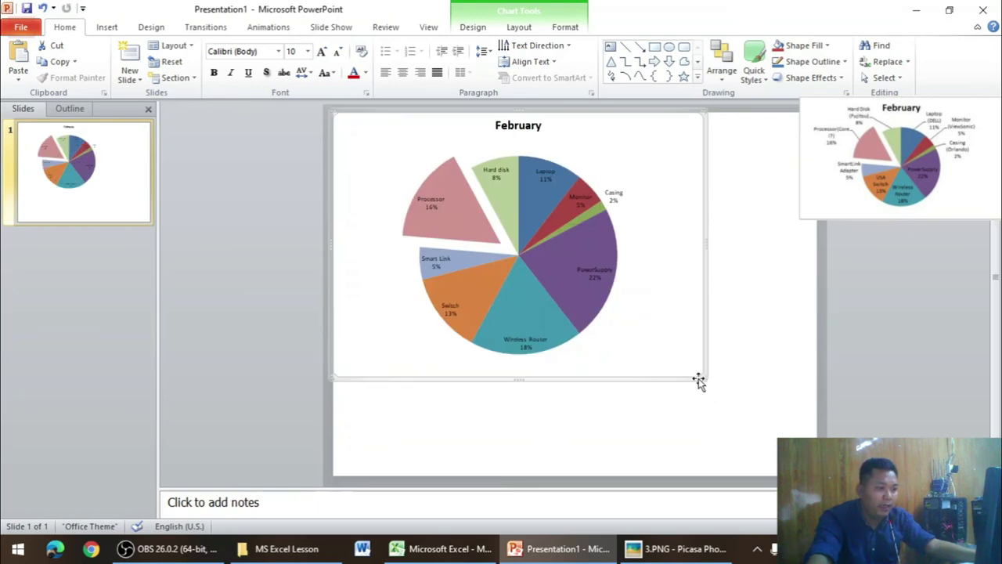
pyautogui.moveTo(699, 379)
pyautogui.mouseDown()
pyautogui.moveTo(809, 469)
pyautogui.moveTo(801, 477)
pyautogui.mouseUp()
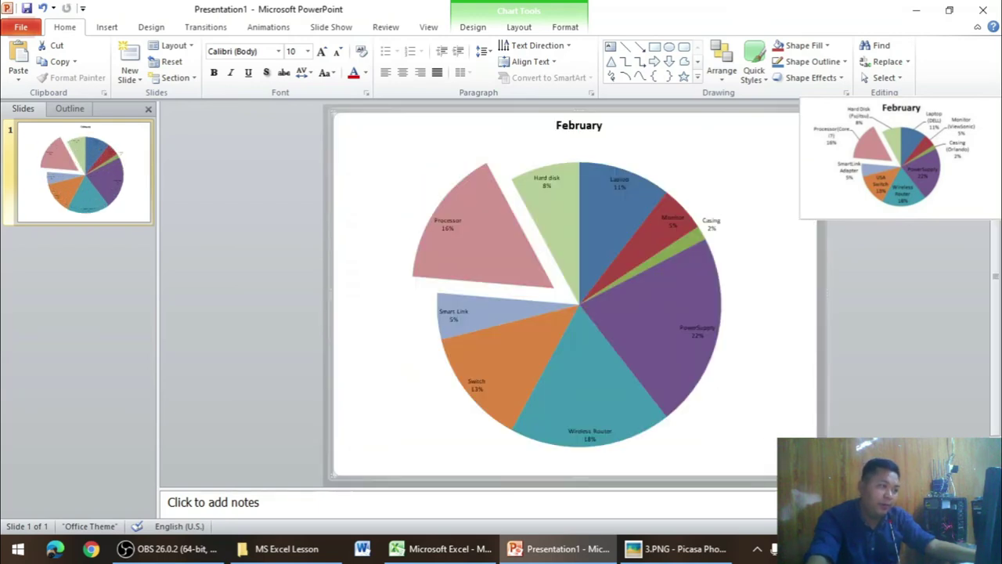
pyautogui.click(869, 362)
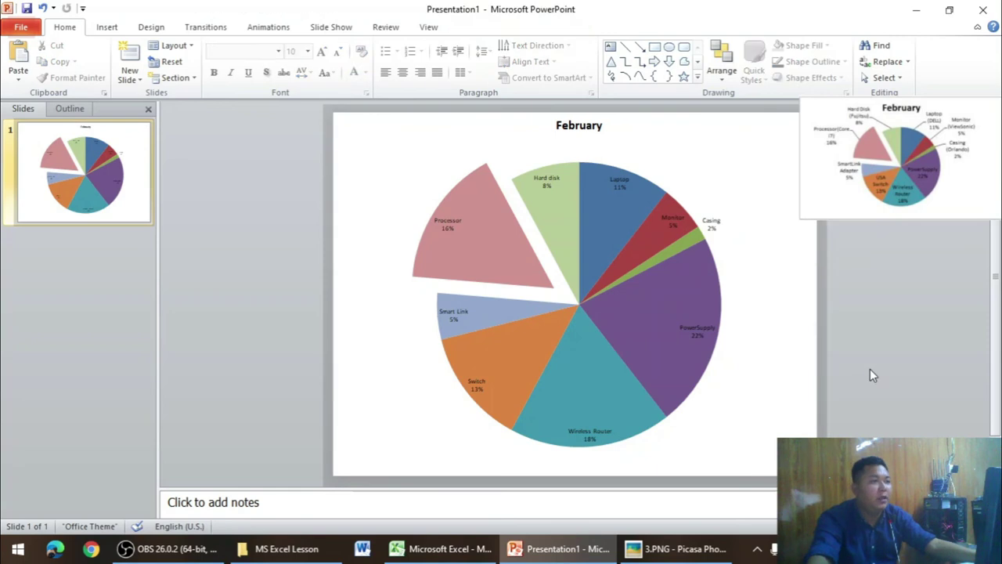
# Step: Give the slide's chart a Fly In animation with By Category effect, then return to Excel
pyautogui.click(213, 29)
pyautogui.click(252, 29)
pyautogui.click(433, 191)
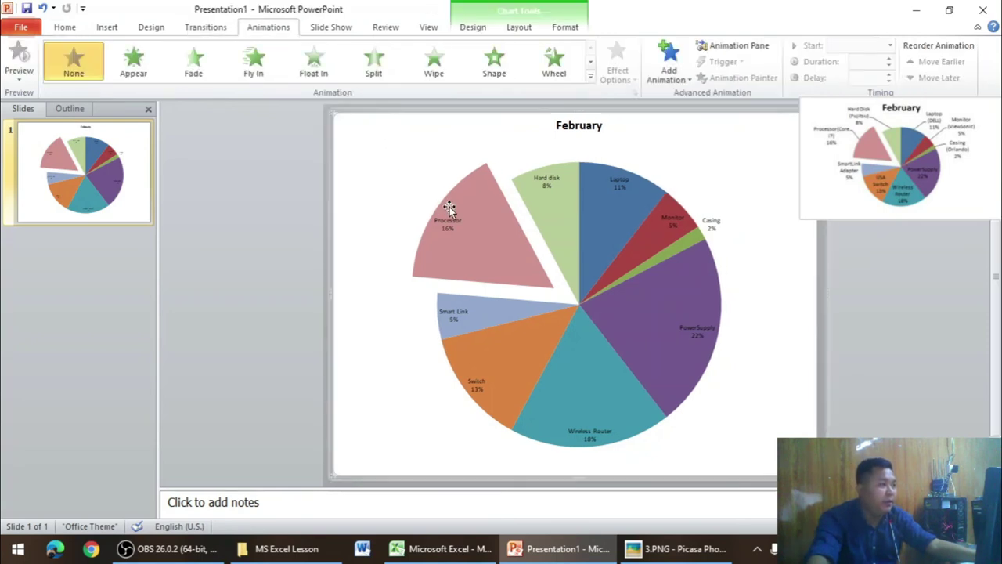
pyautogui.click(253, 59)
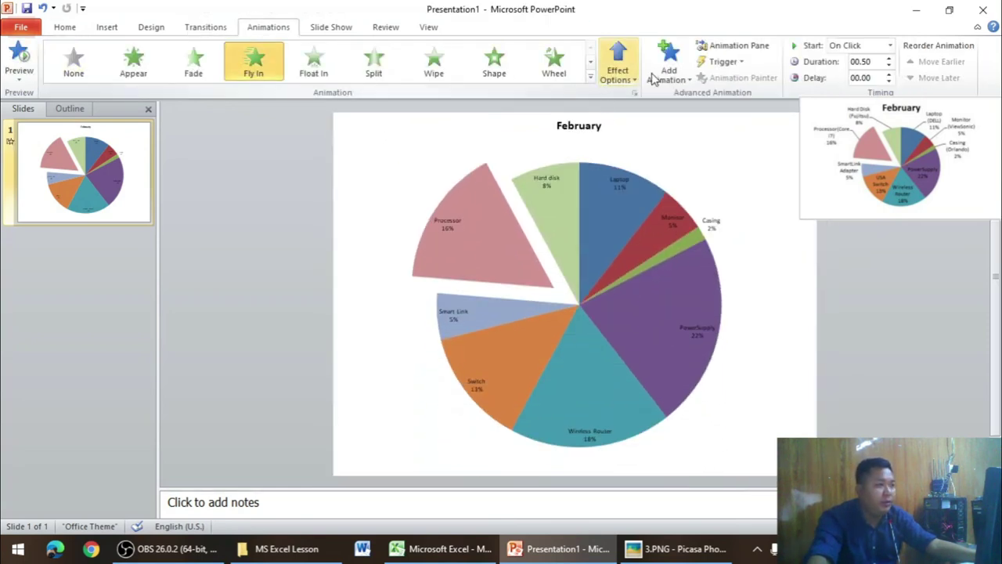
pyautogui.click(628, 78)
pyautogui.click(660, 425)
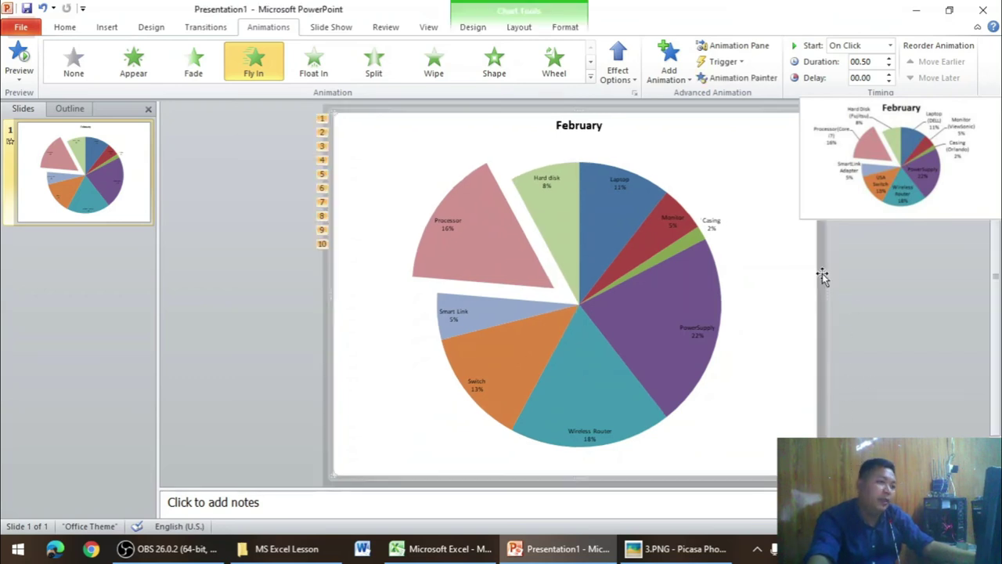
pyautogui.click(916, 10)
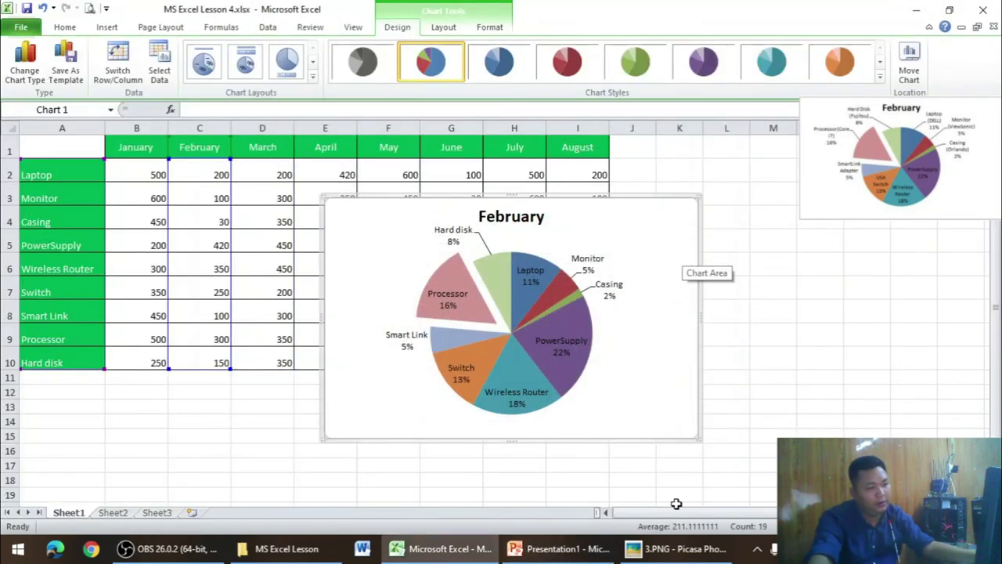
# Step: Restore PowerPoint full screen and add a new blank second slide
pyautogui.click(558, 549)
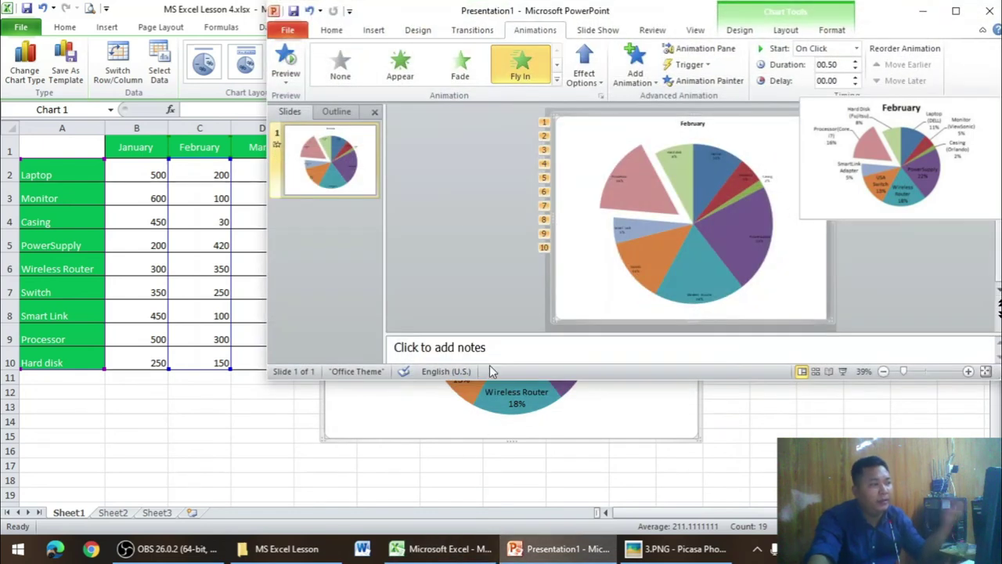
pyautogui.click(956, 11)
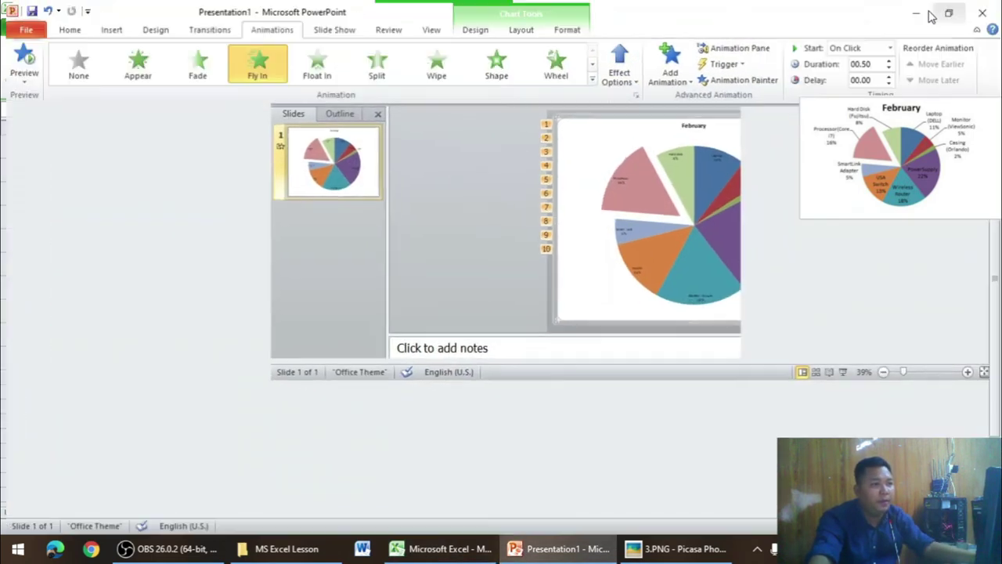
pyautogui.click(67, 26)
pyautogui.click(106, 26)
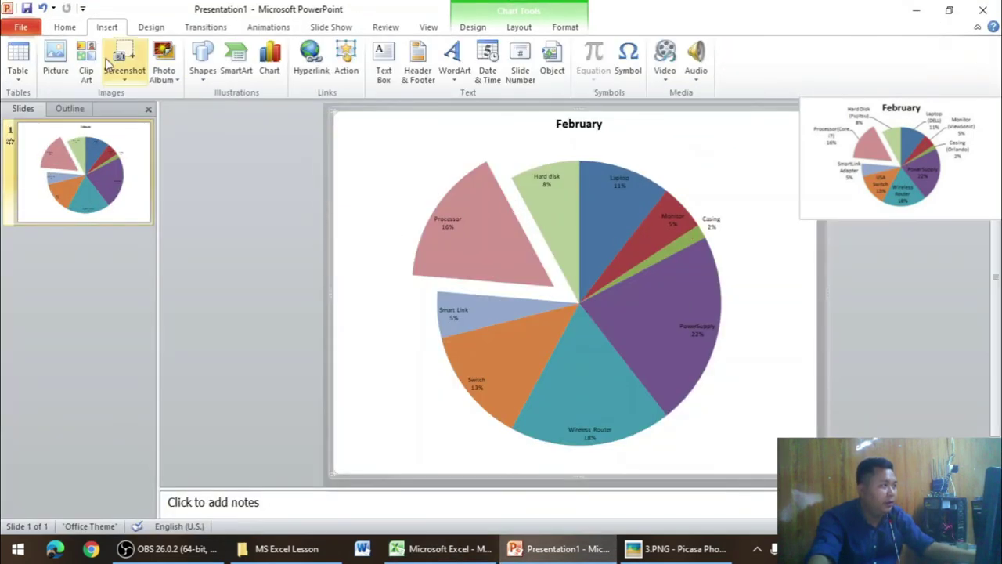
pyautogui.click(71, 28)
pyautogui.click(130, 79)
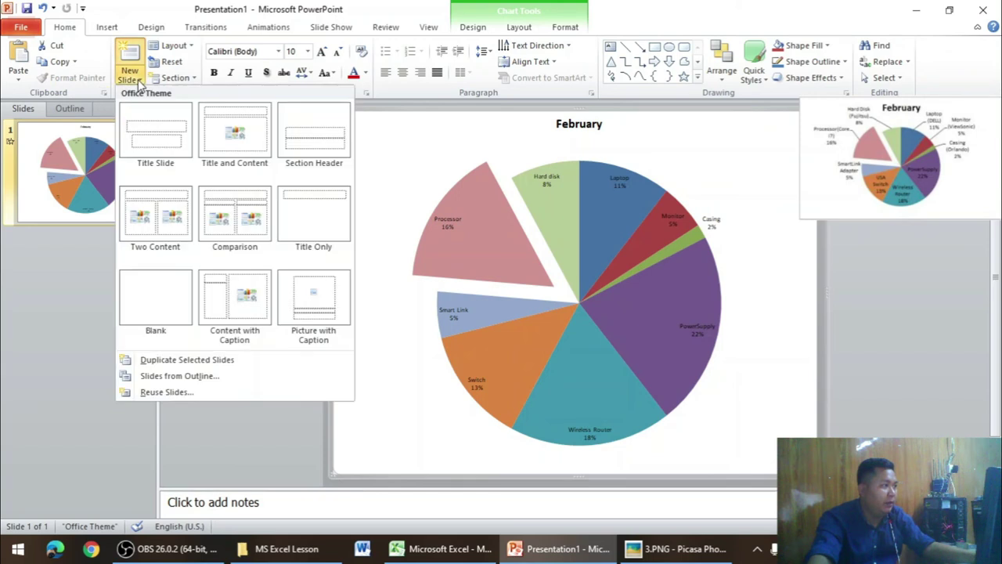
pyautogui.click(140, 292)
# Step: Paste the February chart on slide 2, place it top-left at full slide height, then return to Excel
pyautogui.click(107, 151)
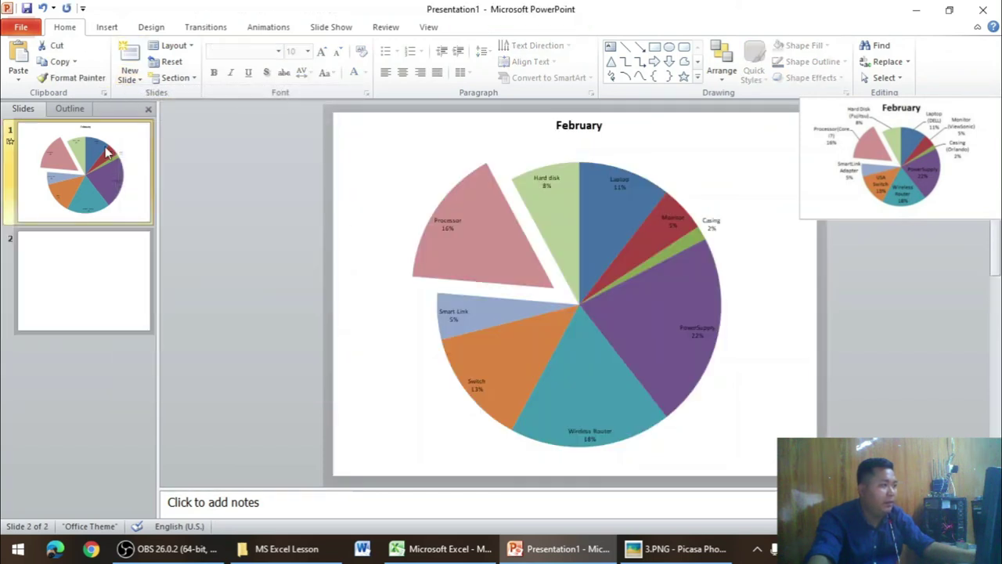
pyautogui.click(116, 275)
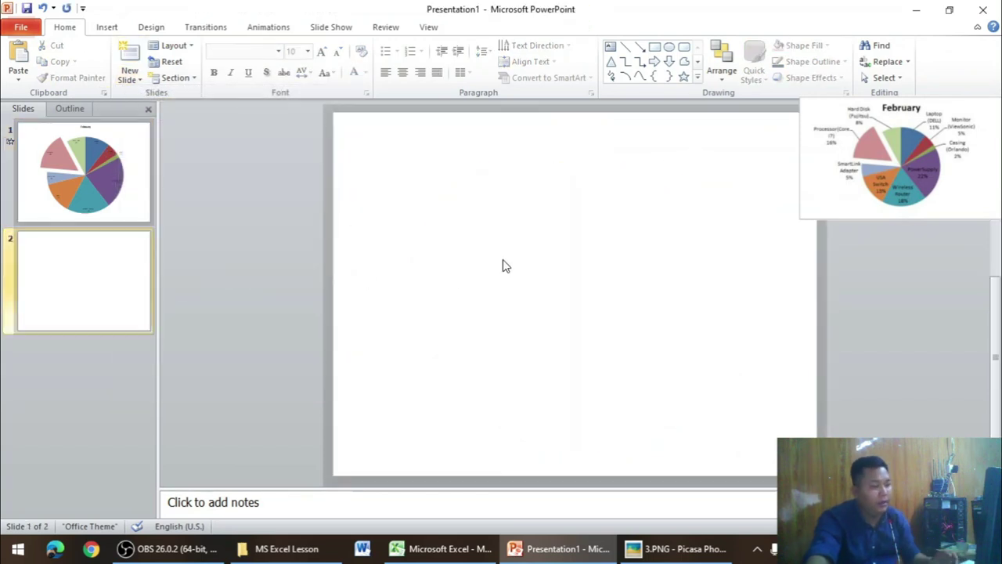
pyautogui.hotkey('ctrl', 'v')
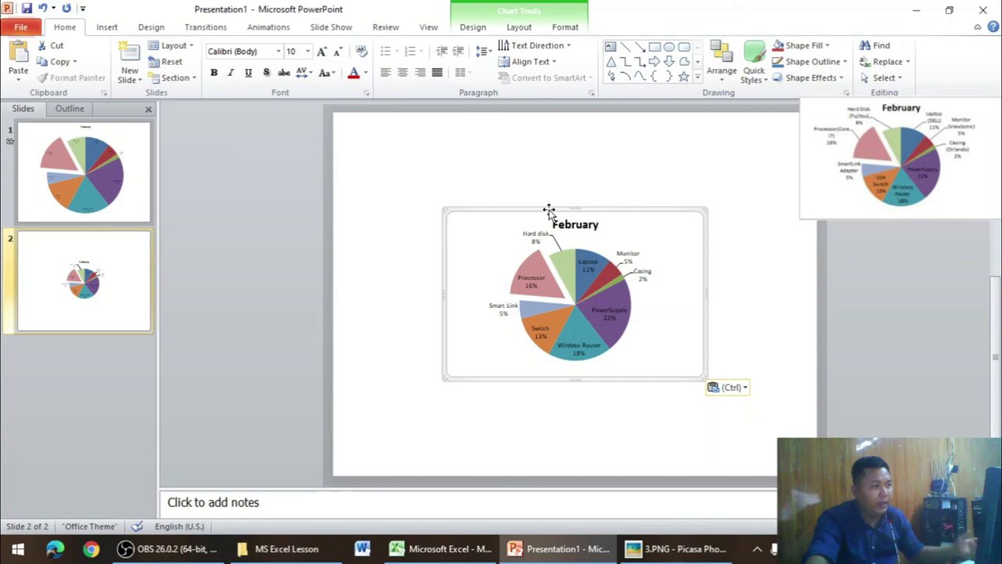
pyautogui.moveTo(648, 223); pyautogui.dragTo(537, 127)
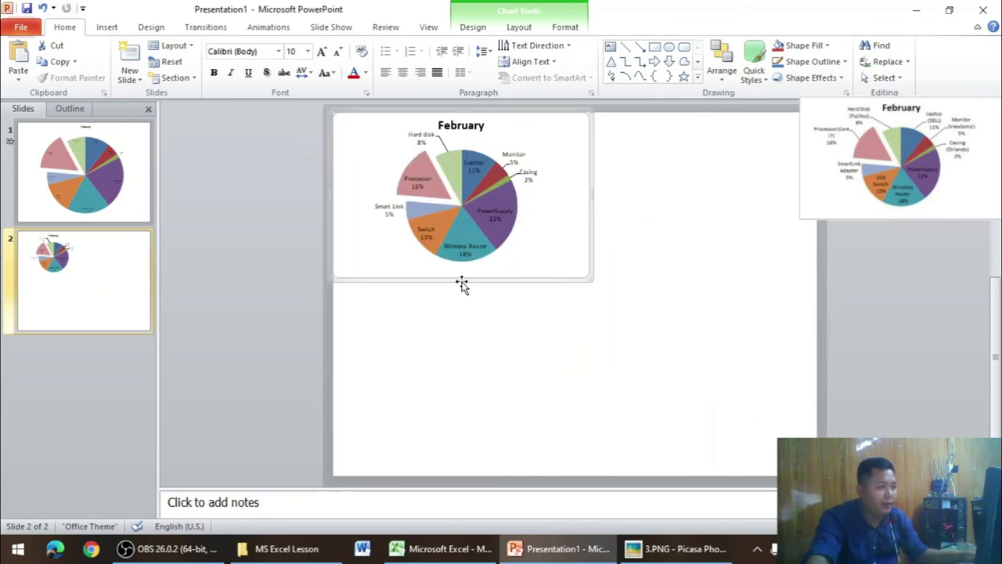
pyautogui.moveTo(462, 275)
pyautogui.mouseDown()
pyautogui.moveTo(452, 481)
pyautogui.moveTo(456, 474)
pyautogui.mouseUp()
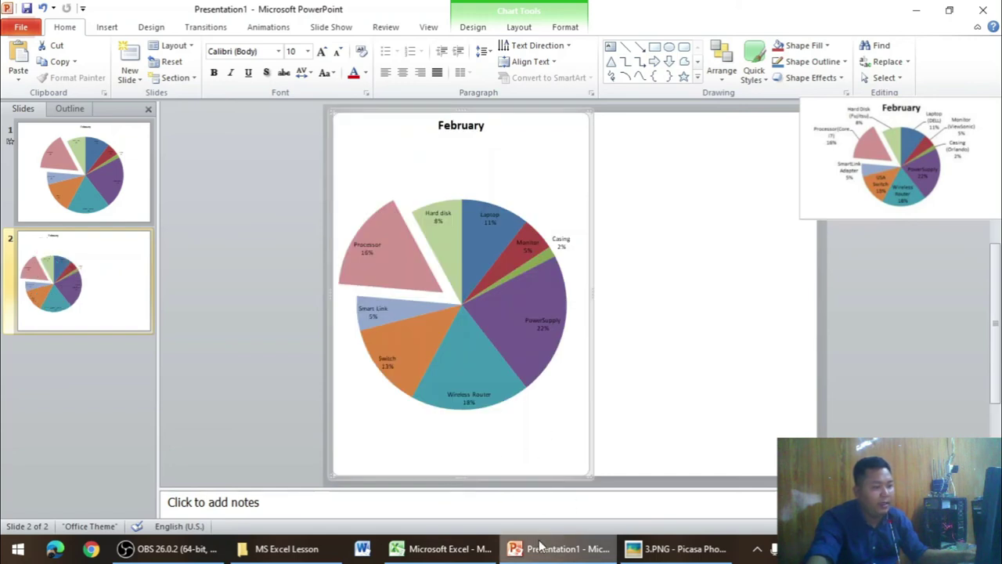
pyautogui.click(442, 548)
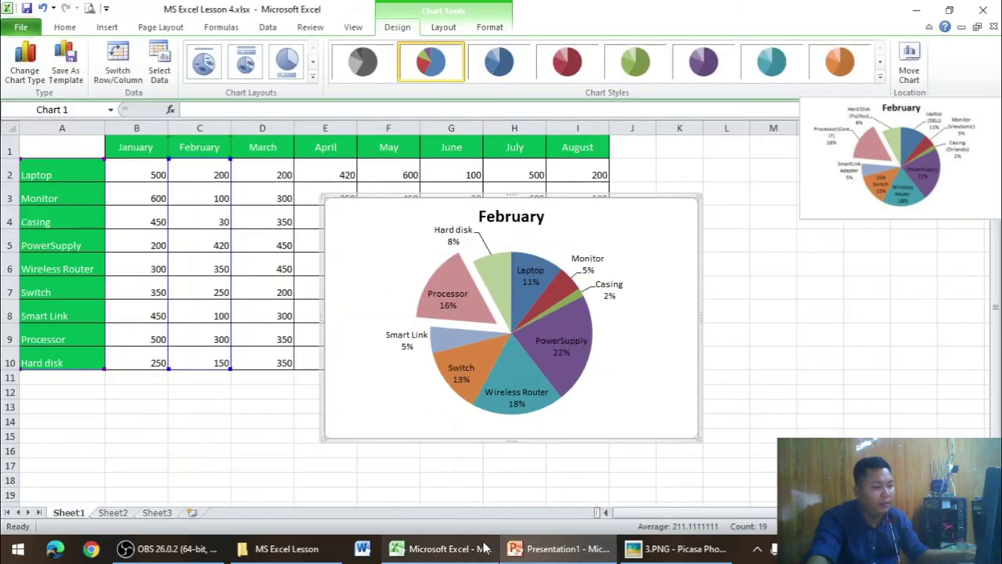
# Step: Delete the February pie chart from the sheet
pyautogui.rightClick(658, 243)
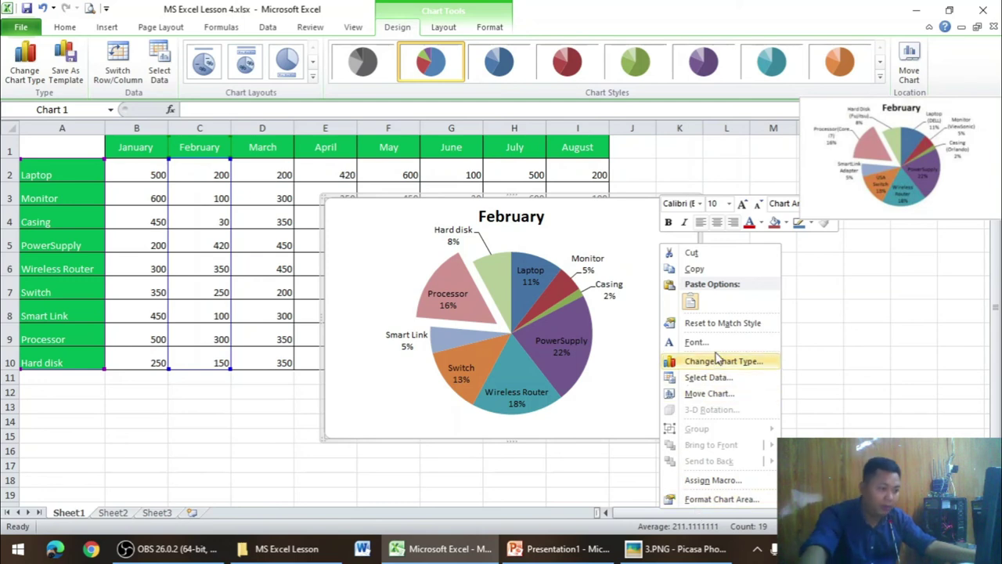
pyautogui.click(636, 227)
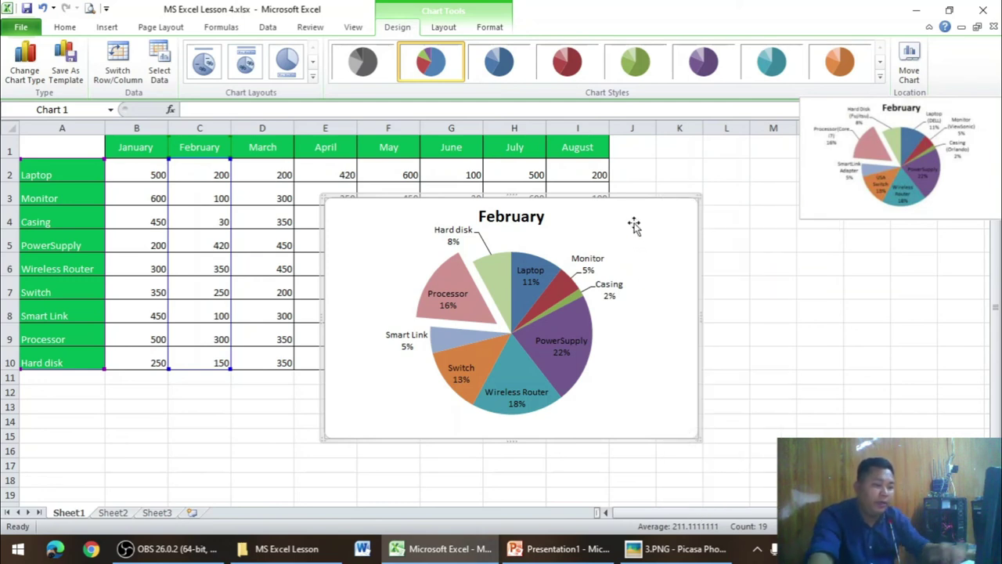
pyautogui.press('Delete')
pyautogui.click(368, 243)
# Step: Insert a 2-D pie of A1:A10 and May values F1:F10, using Layout 1 labels
pyautogui.moveTo(71, 147); pyautogui.dragTo(73, 360)
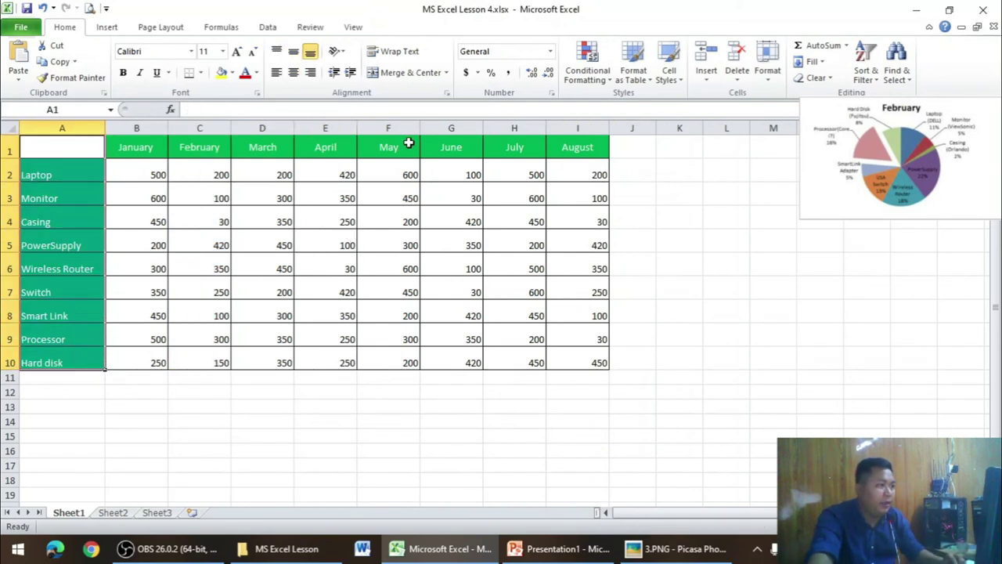
pyautogui.keyDown('ctrl'); pyautogui.moveTo(399, 147); pyautogui.dragTo(403, 360); pyautogui.keyUp('ctrl')
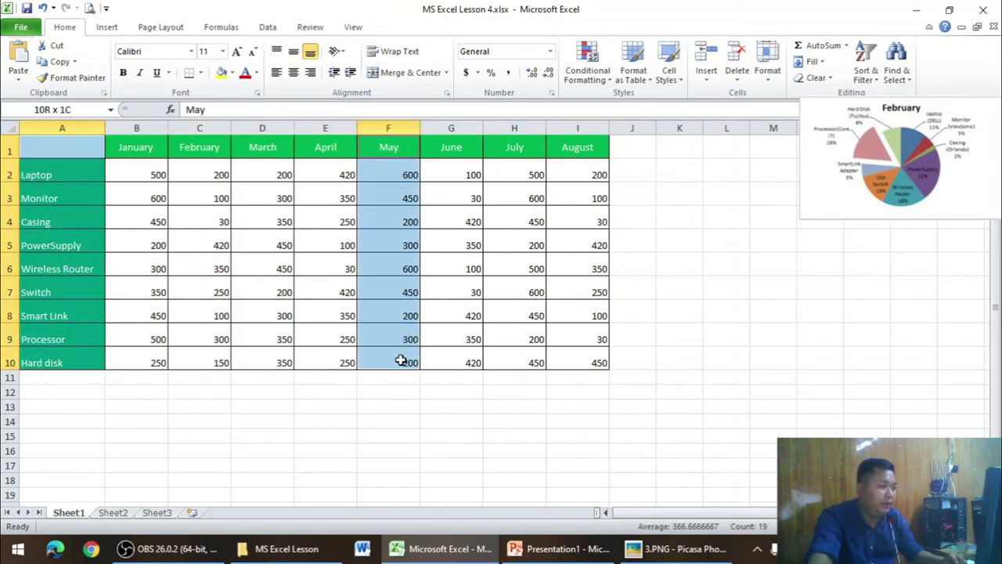
pyautogui.click(105, 26)
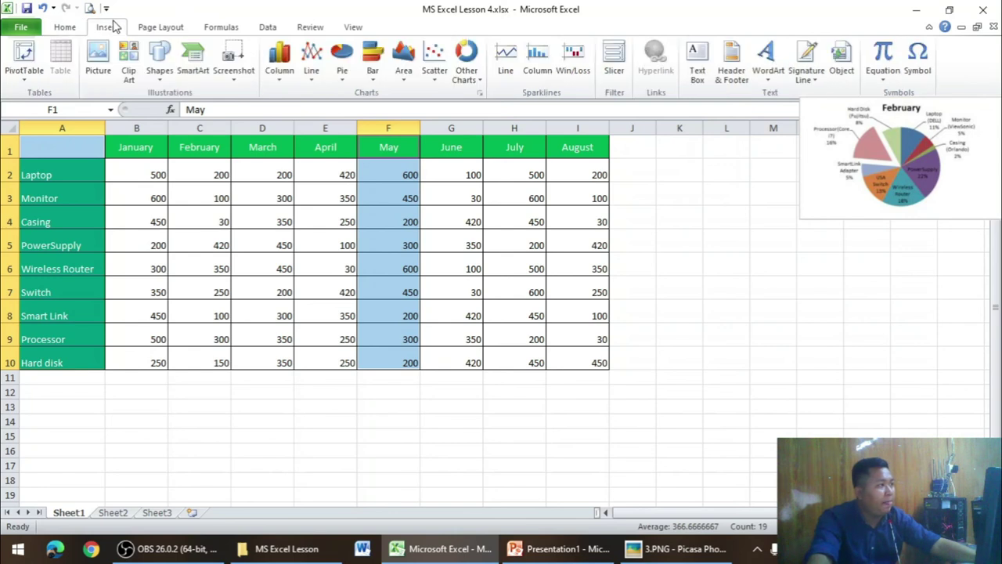
pyautogui.click(342, 61)
pyautogui.click(346, 117)
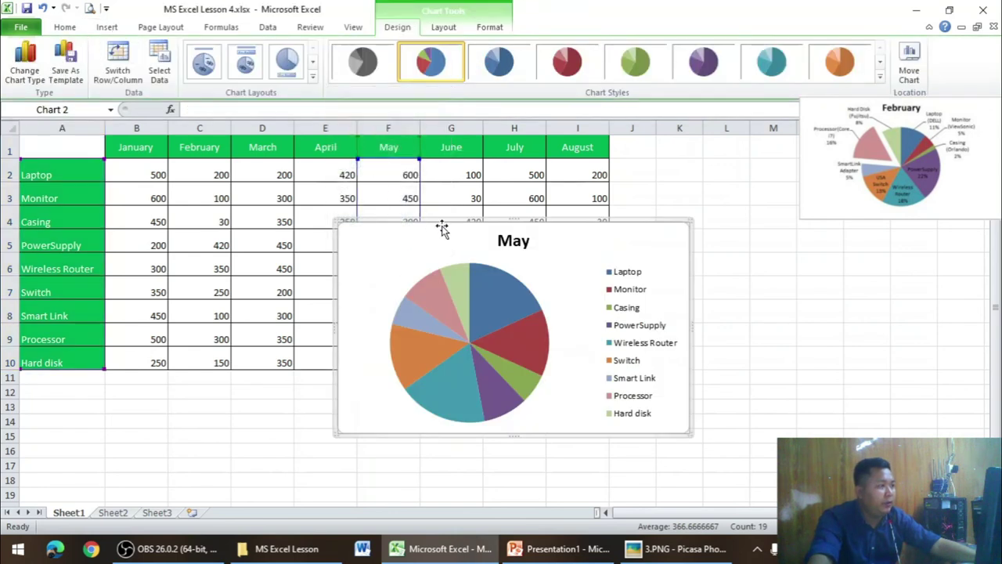
pyautogui.click(204, 63)
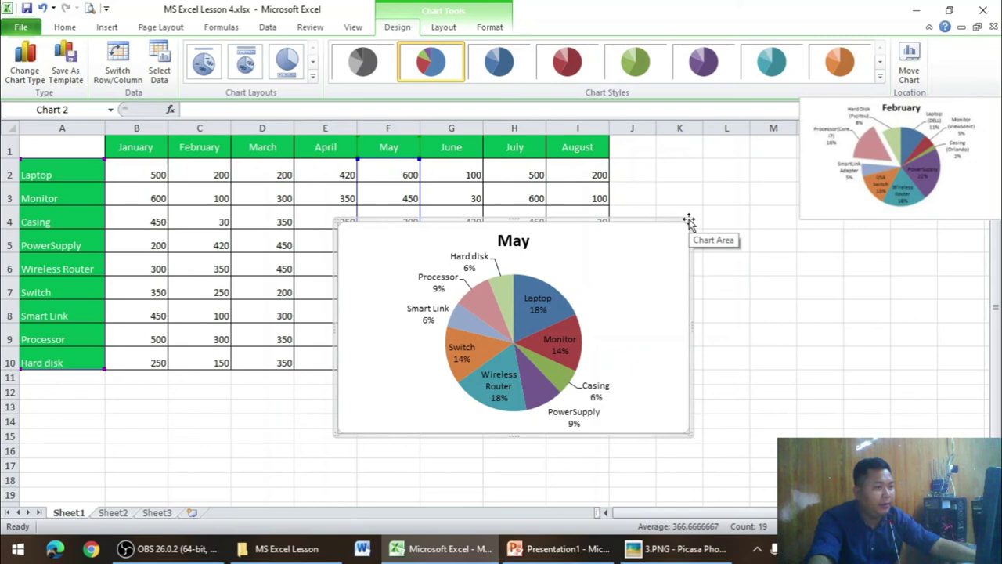
# Step: Enlarge the May pie chart and pull only its Processor slice out of the pie
pyautogui.moveTo(692, 221); pyautogui.dragTo(736, 171)
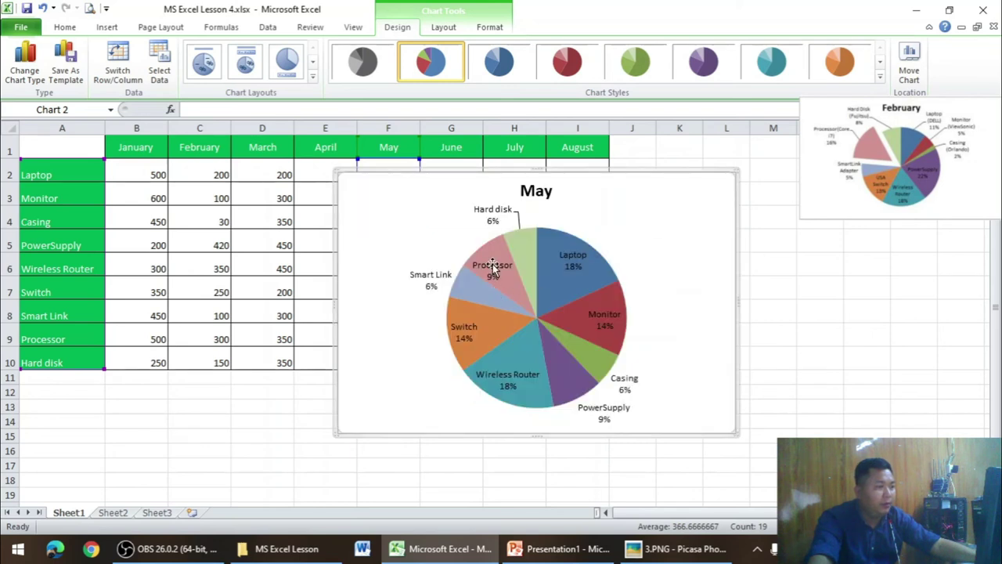
pyautogui.moveTo(504, 249); pyautogui.dragTo(494, 237)
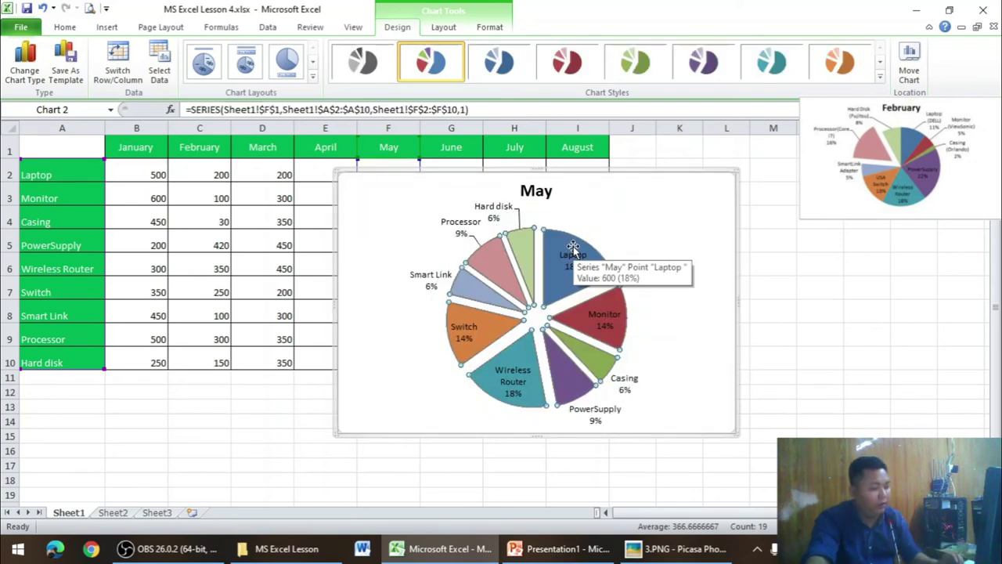
pyautogui.moveTo(573, 248); pyautogui.dragTo(513, 254)
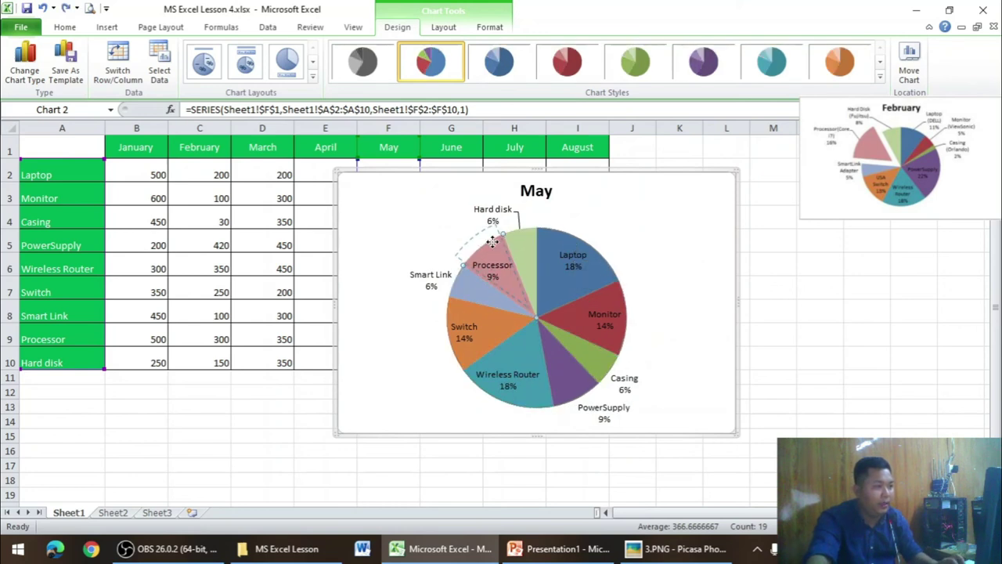
pyautogui.moveTo(492, 241); pyautogui.dragTo(486, 233)
# Step: Copy the May pie chart and switch over to PowerPoint
pyautogui.rightClick(643, 218)
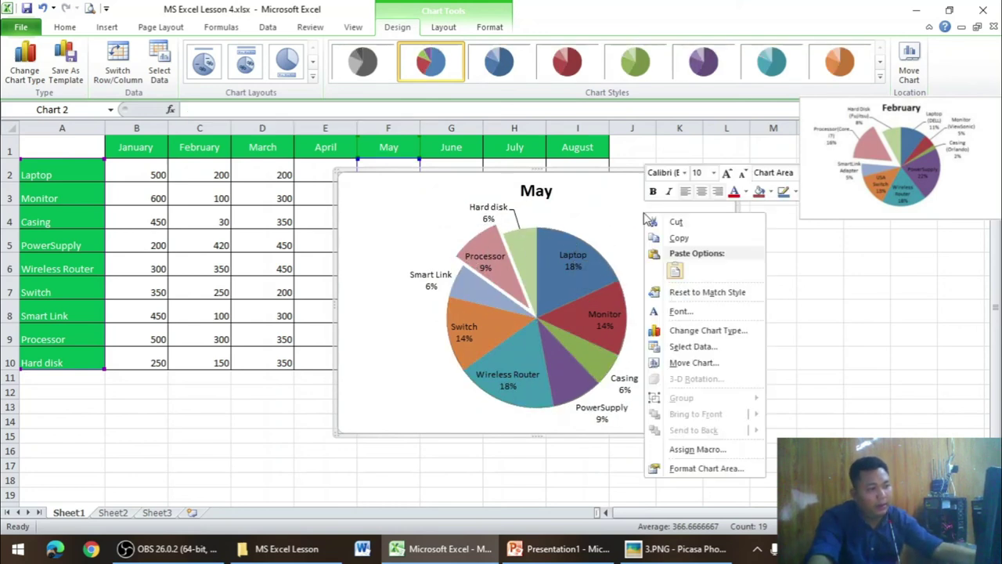
pyautogui.click(681, 238)
pyautogui.click(559, 548)
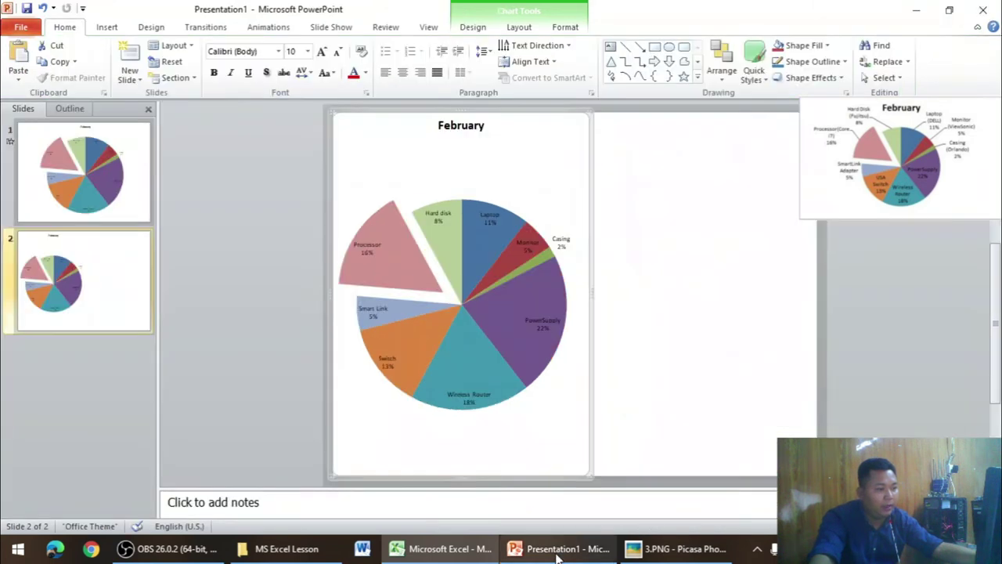
# Step: Paste the May chart onto slide 2, move it to the right and stretch it taller
pyautogui.rightClick(686, 269)
pyautogui.hotkey('ctrl', 'v')
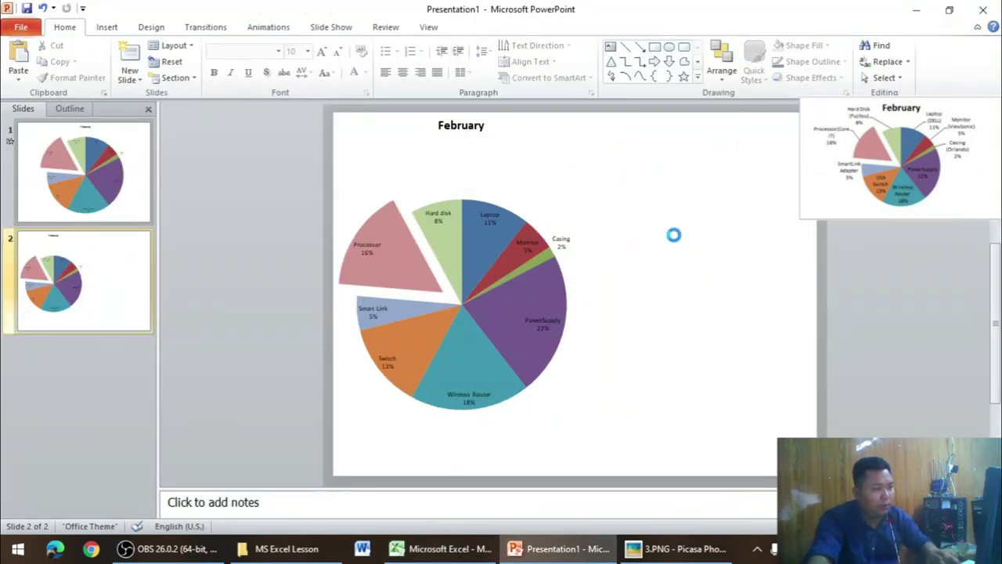
pyautogui.moveTo(659, 230)
pyautogui.mouseDown()
pyautogui.moveTo(769, 163)
pyautogui.moveTo(767, 152)
pyautogui.mouseUp()
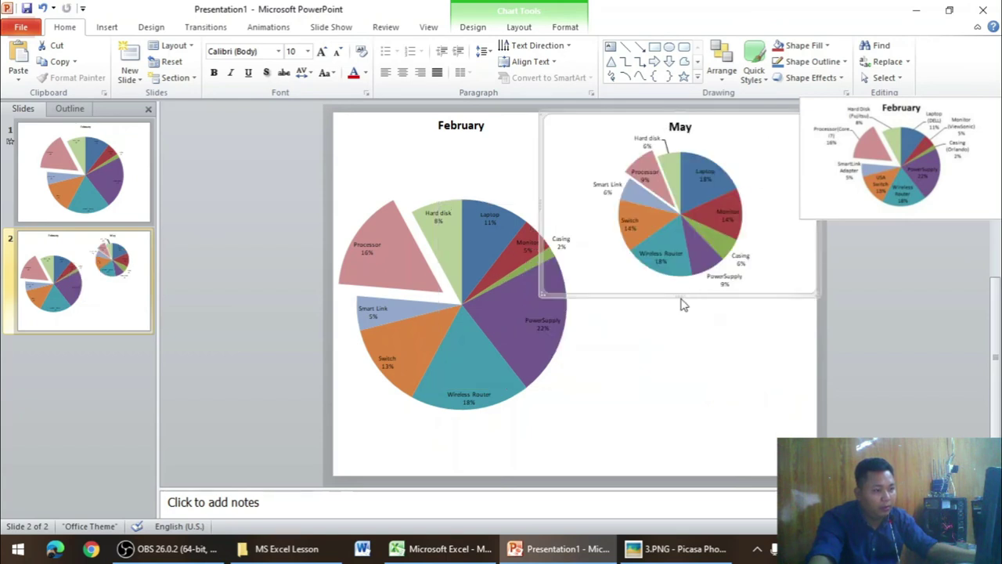
pyautogui.moveTo(680, 294); pyautogui.dragTo(675, 475)
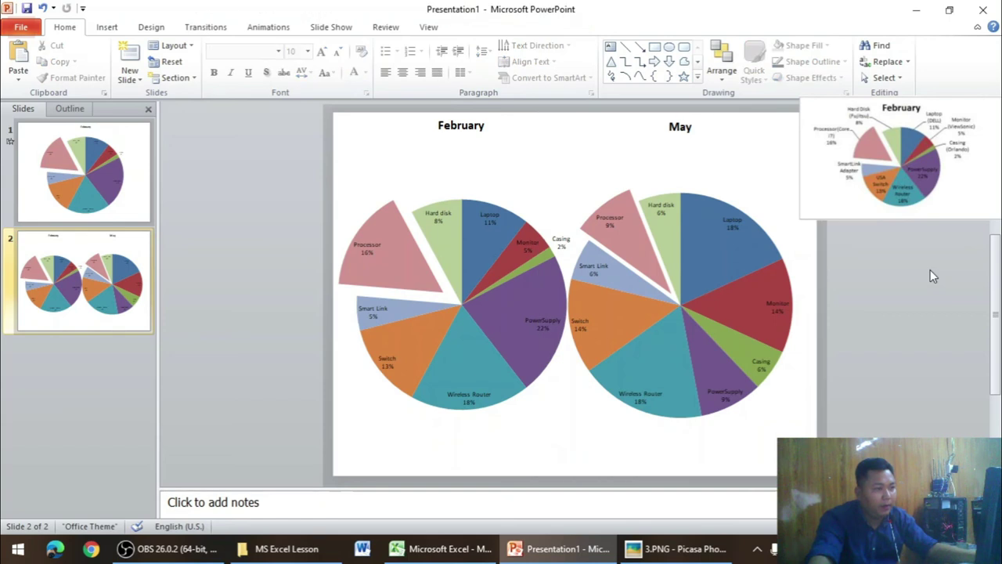
# Step: Narrow the February and May charts so they fit side by side, then return to slide 1
pyautogui.click(514, 259)
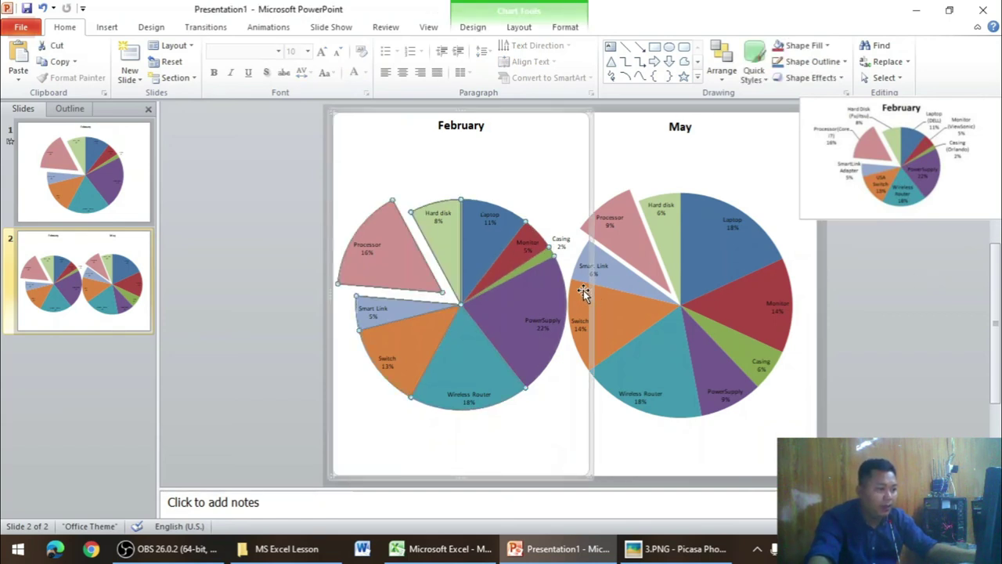
pyautogui.moveTo(591, 296); pyautogui.dragTo(542, 294)
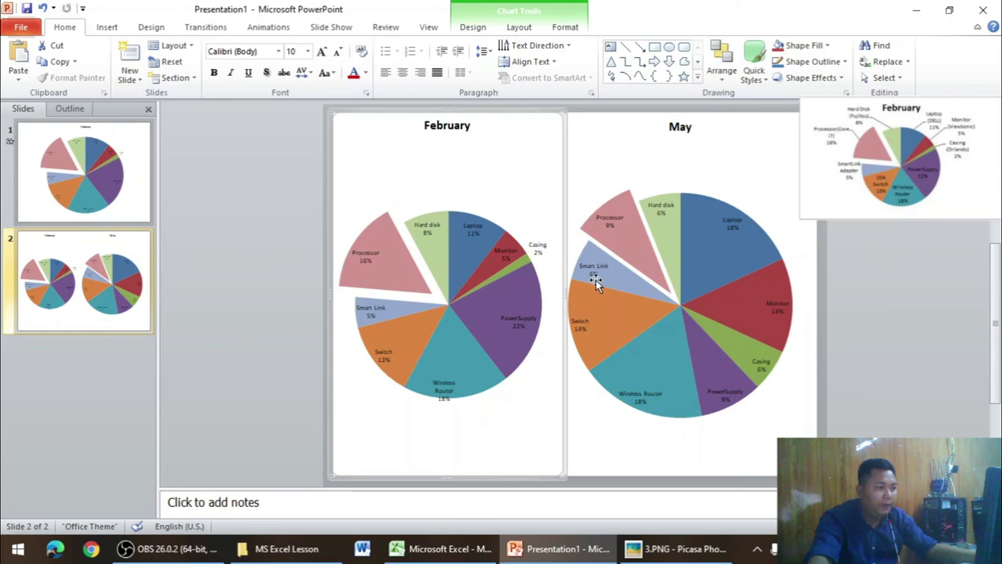
pyautogui.click(595, 283)
pyautogui.click(540, 295)
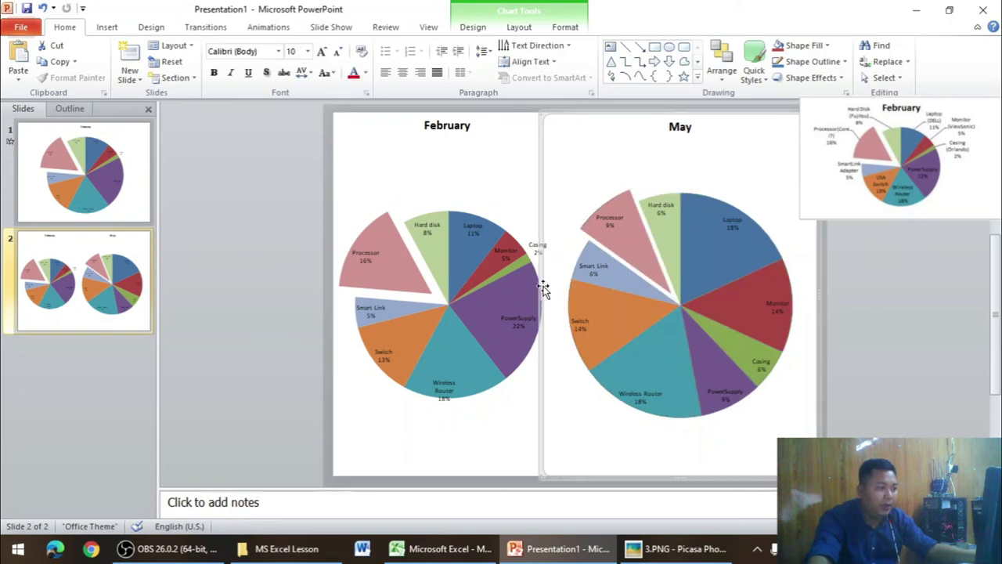
pyautogui.moveTo(542, 294); pyautogui.dragTo(578, 294)
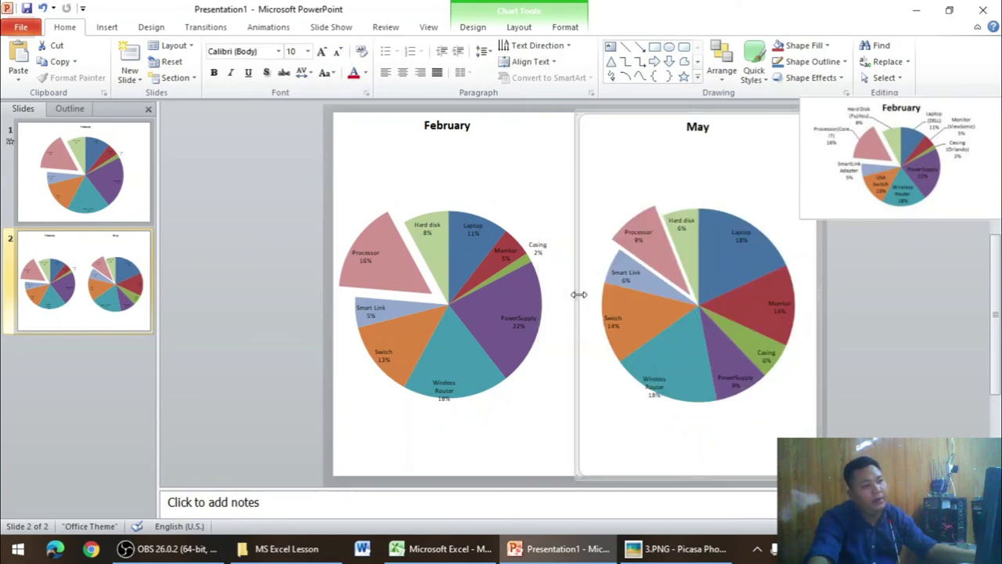
pyautogui.press('Escape')
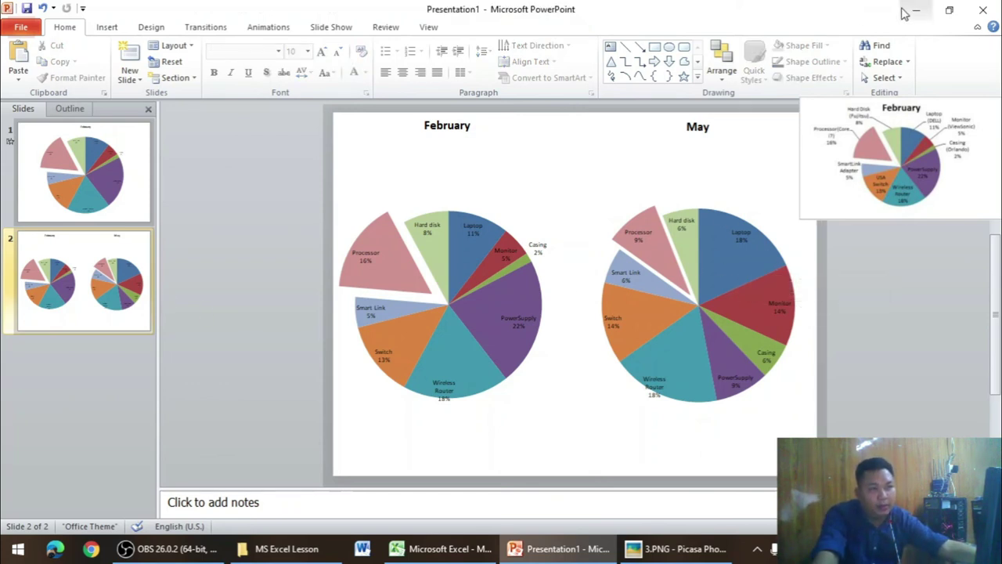
pyautogui.click(45, 172)
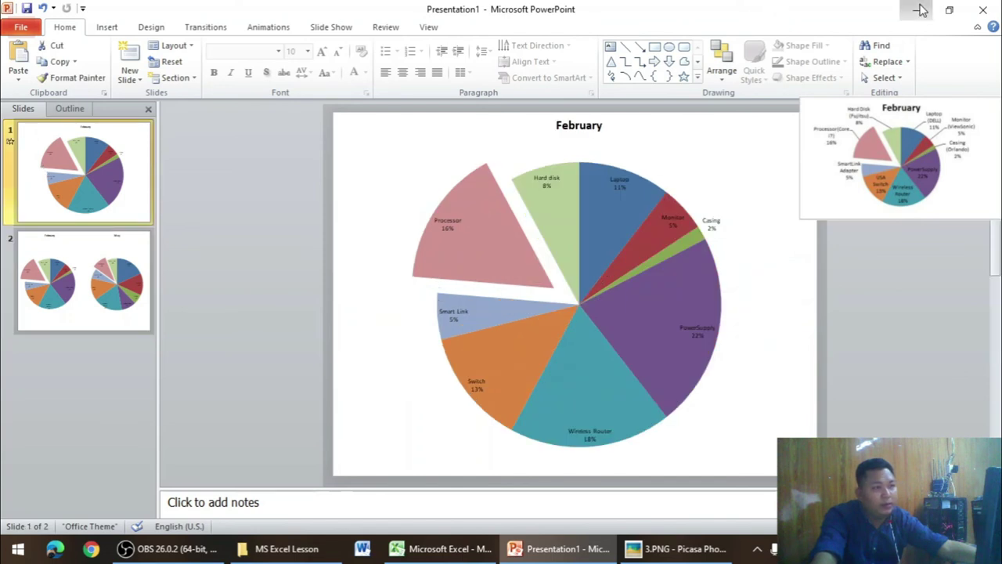
# Step: Enlarge the May pie chart in Excel by dragging its top-left corner up and left
pyautogui.click(921, 10)
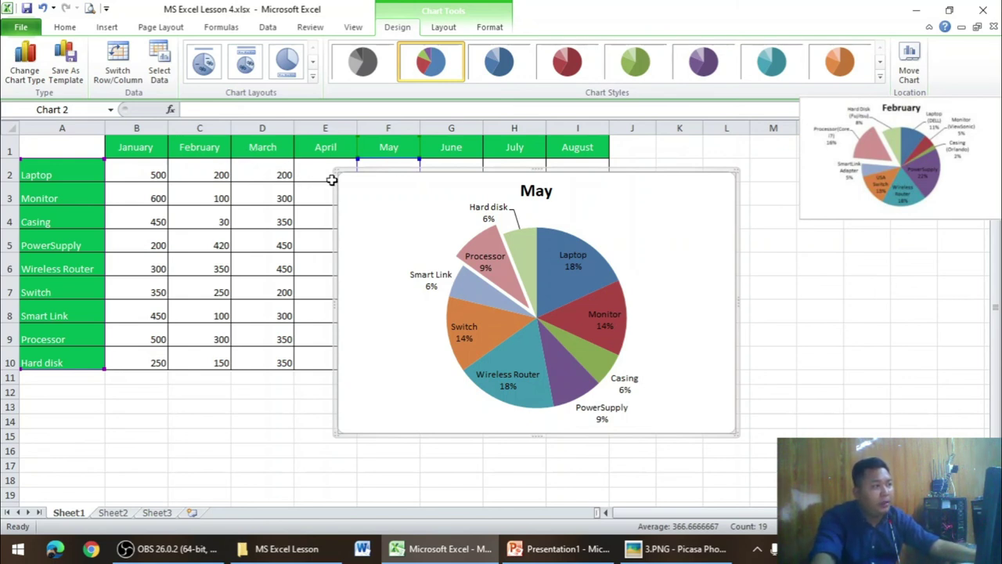
pyautogui.moveTo(334, 170); pyautogui.dragTo(320, 161)
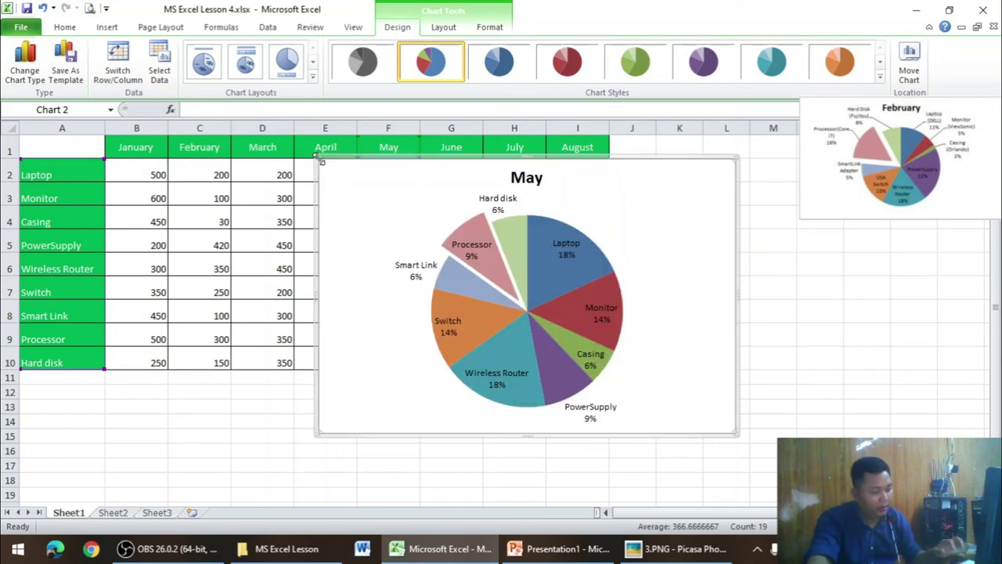
pyautogui.click(18, 550)
# Step: Search 'snipping' in the Start menu, launch Snipping Tool and minimize File Explorer
pyautogui.click(287, 549)
pyautogui.click(18, 550)
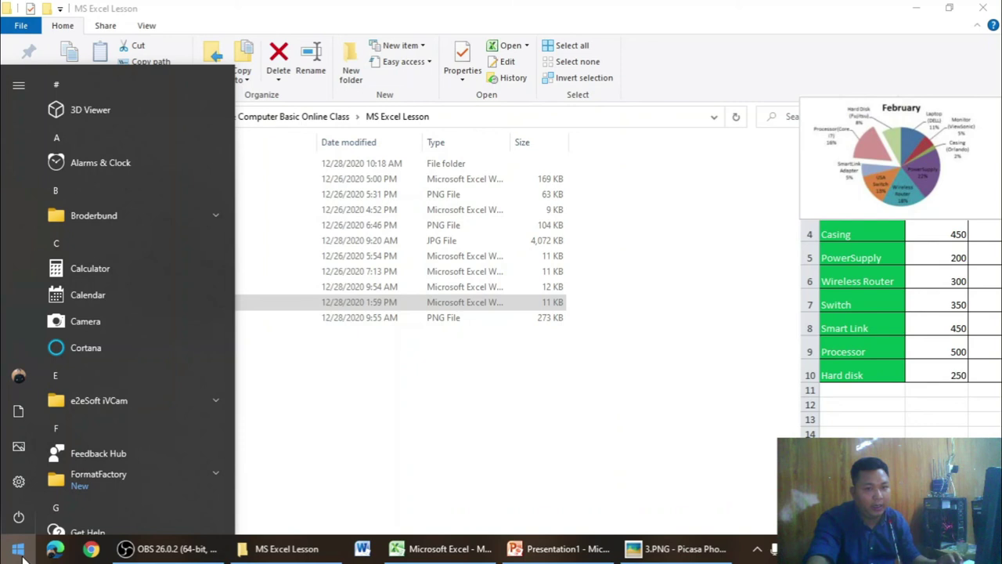
pyautogui.write('snipping')
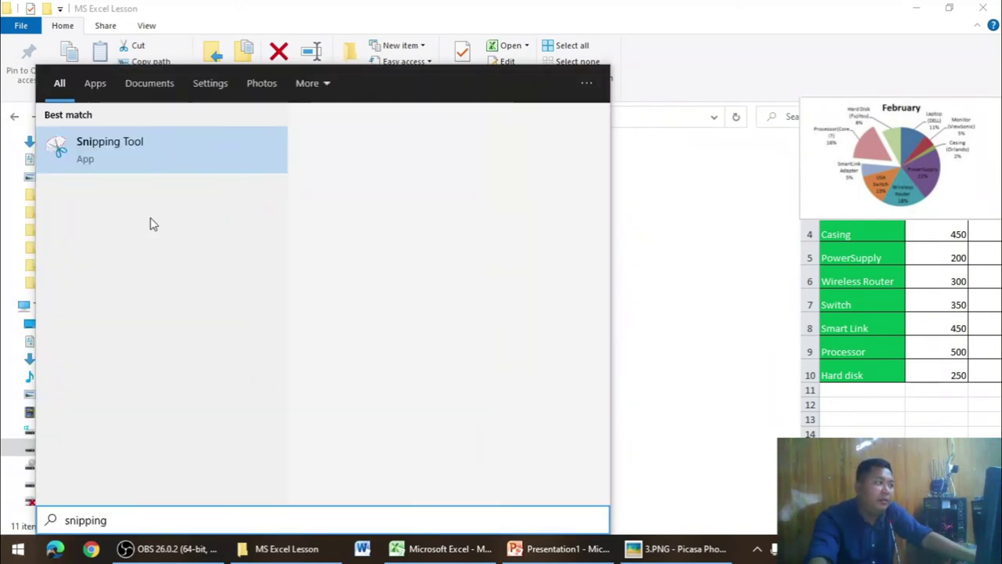
pyautogui.click(146, 160)
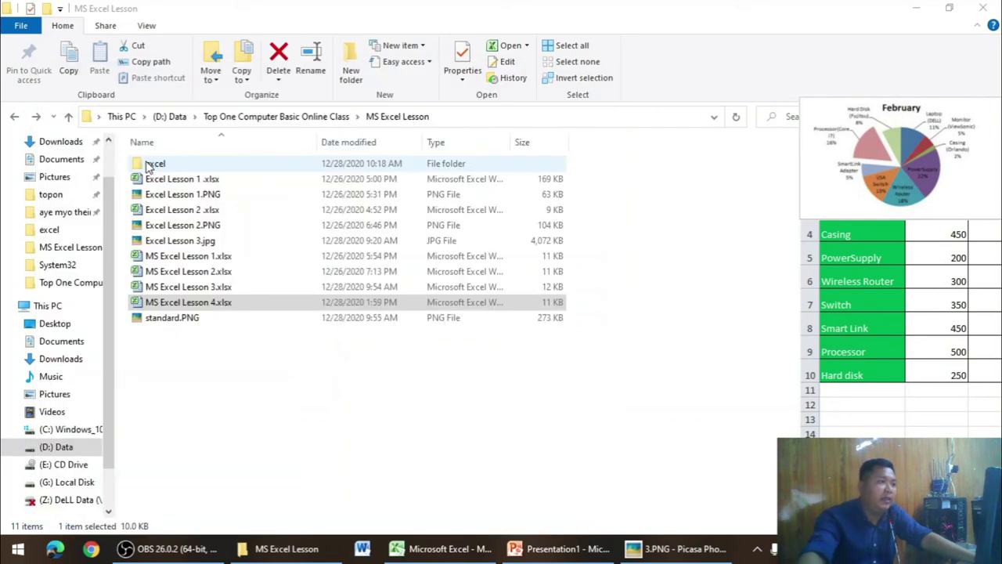
pyautogui.click(923, 6)
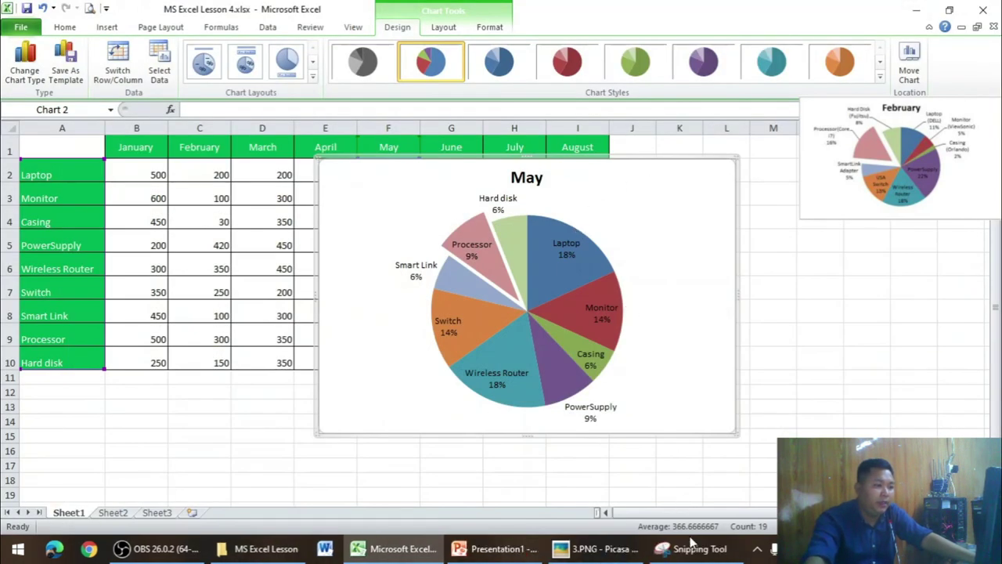
# Step: Take a new snip around the whole May pie chart area
pyautogui.click(692, 548)
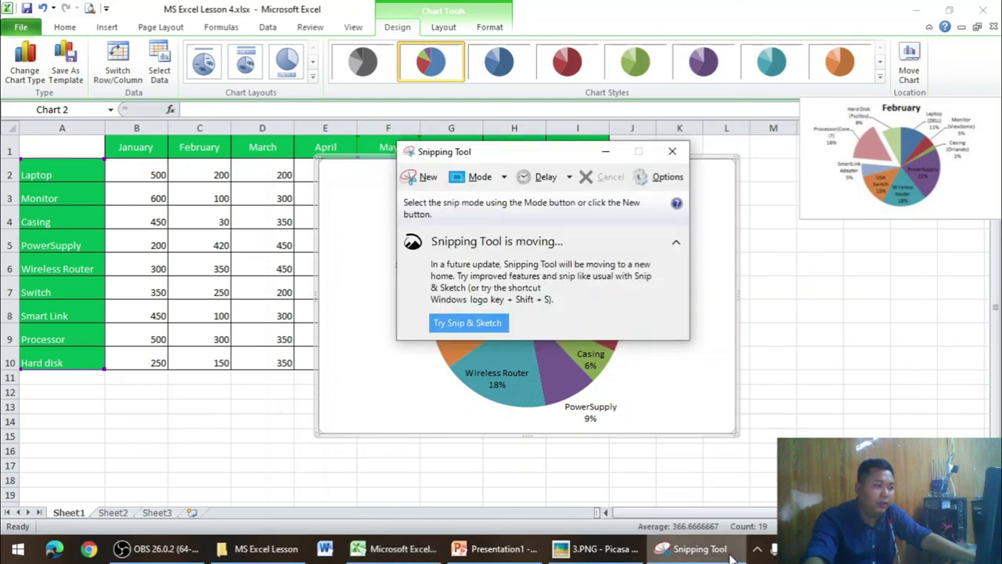
pyautogui.click(423, 178)
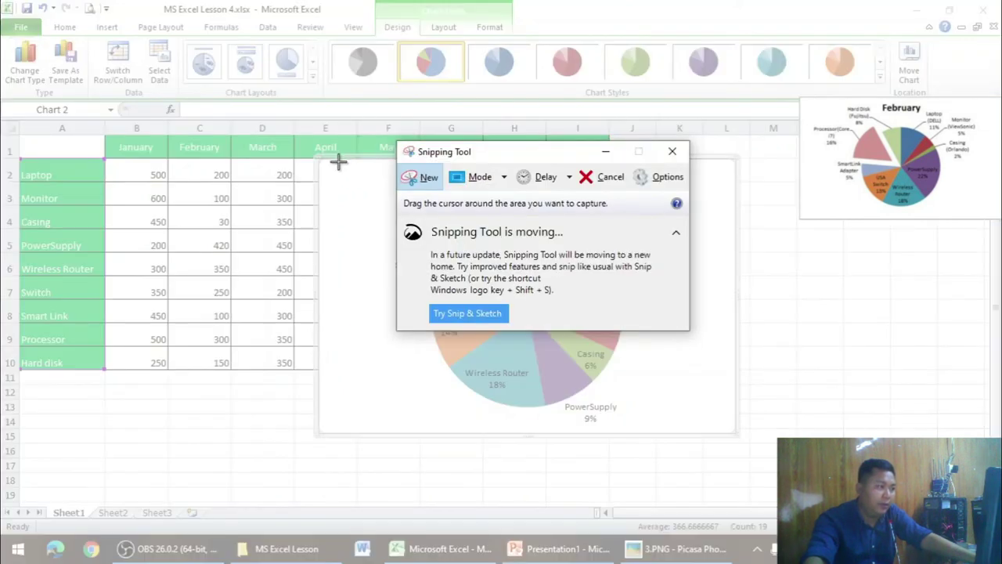
pyautogui.moveTo(321, 160)
pyautogui.mouseDown()
pyautogui.moveTo(380, 224)
pyautogui.moveTo(642, 373)
pyautogui.moveTo(716, 432)
pyautogui.moveTo(739, 433)
pyautogui.mouseUp()
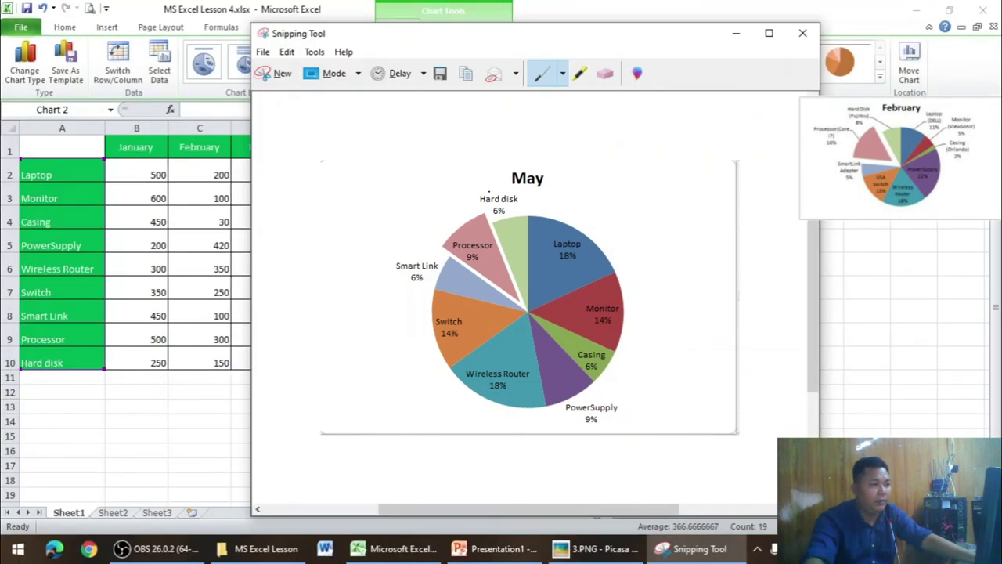
# Step: Save the capture to the Desktop as aa.PNG
pyautogui.click(263, 52)
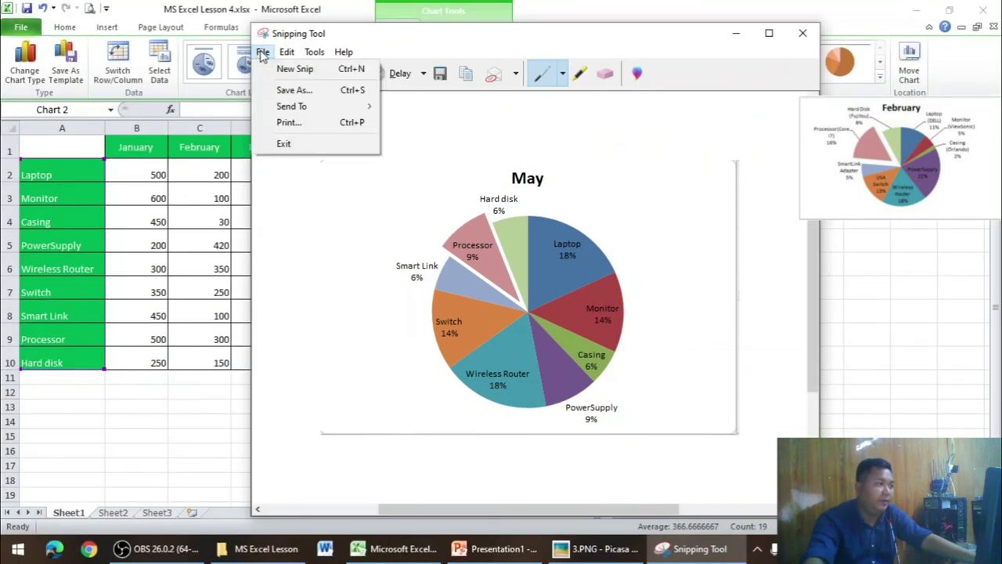
pyautogui.click(287, 87)
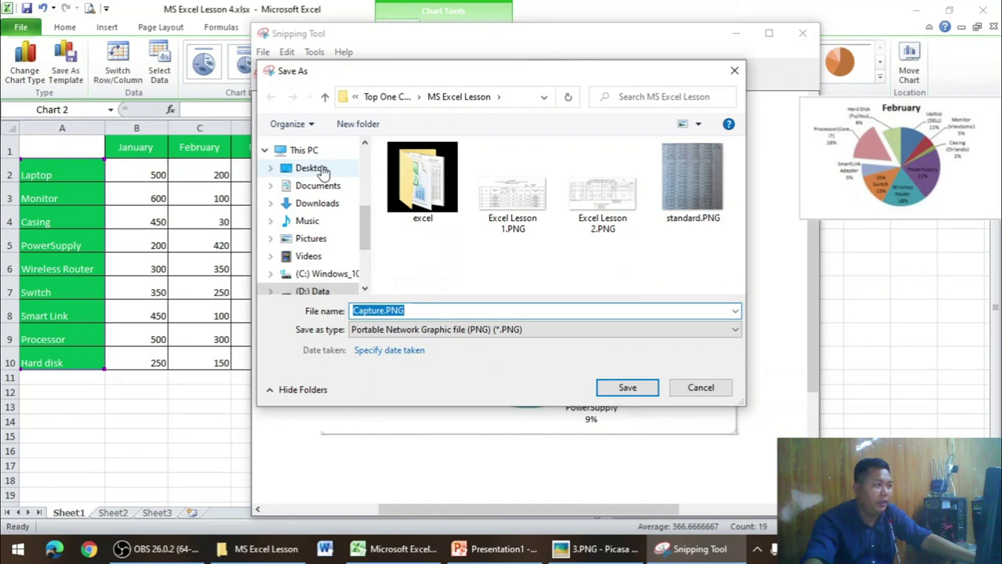
pyautogui.click(323, 169)
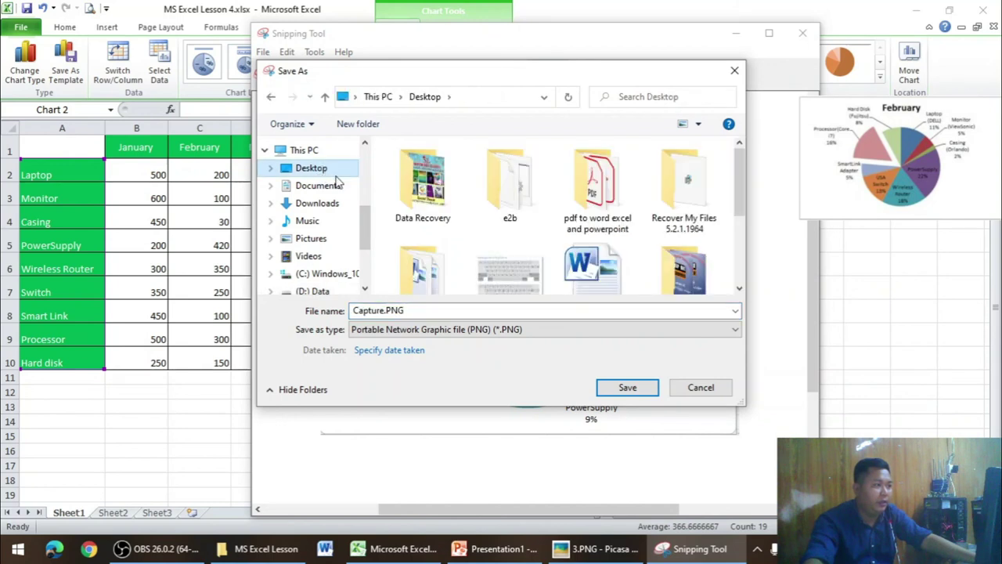
pyautogui.doubleClick(513, 311)
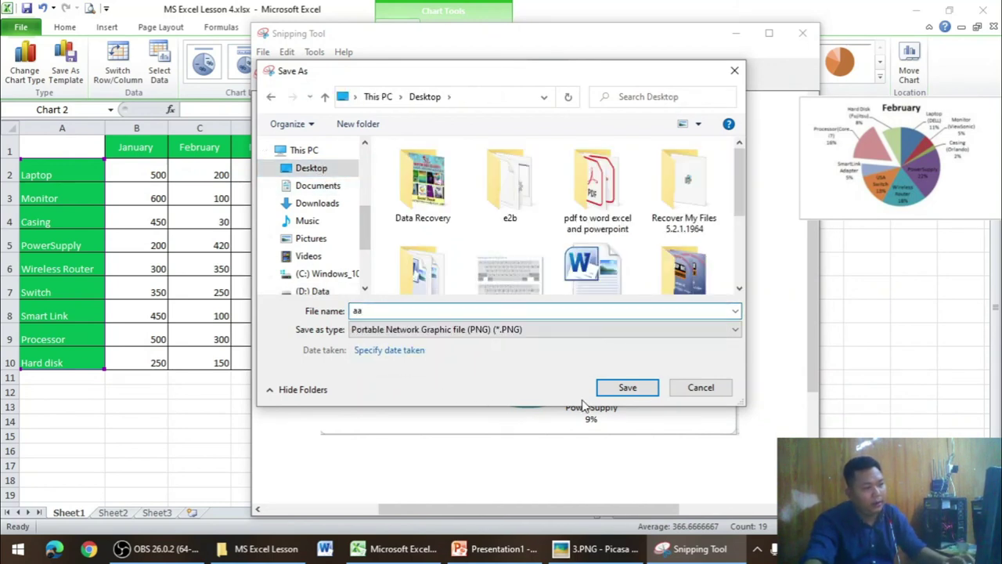
pyautogui.click(617, 387)
# Step: Close Snipping Tool and view aa.PNG from the desktop in the image viewer
pyautogui.click(803, 33)
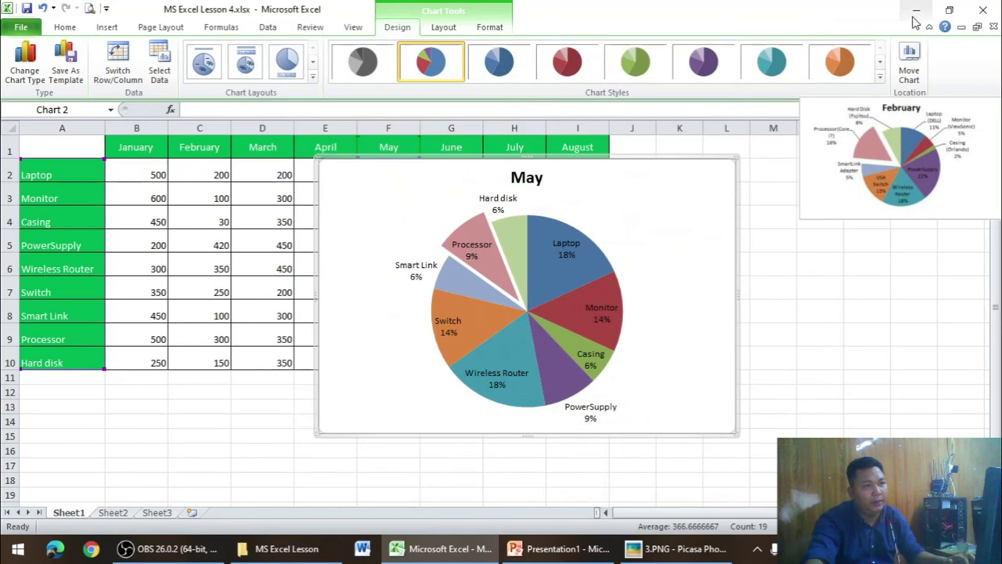
pyautogui.click(916, 11)
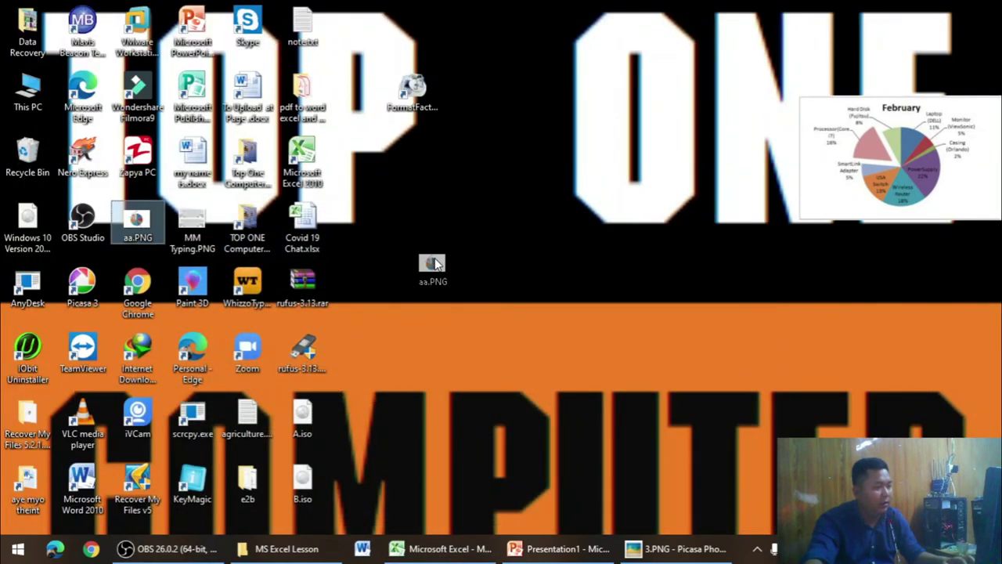
pyautogui.moveTo(307, 367); pyautogui.dragTo(461, 331)
pyautogui.doubleClick(466, 350)
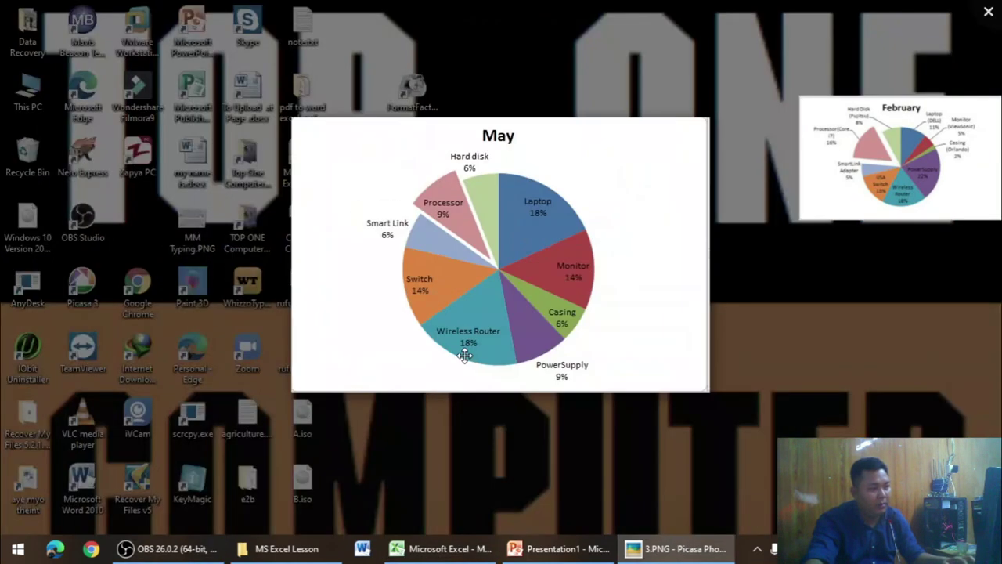
pyautogui.scroll(3, 763, 208)
pyautogui.scroll(-2, 763, 208)
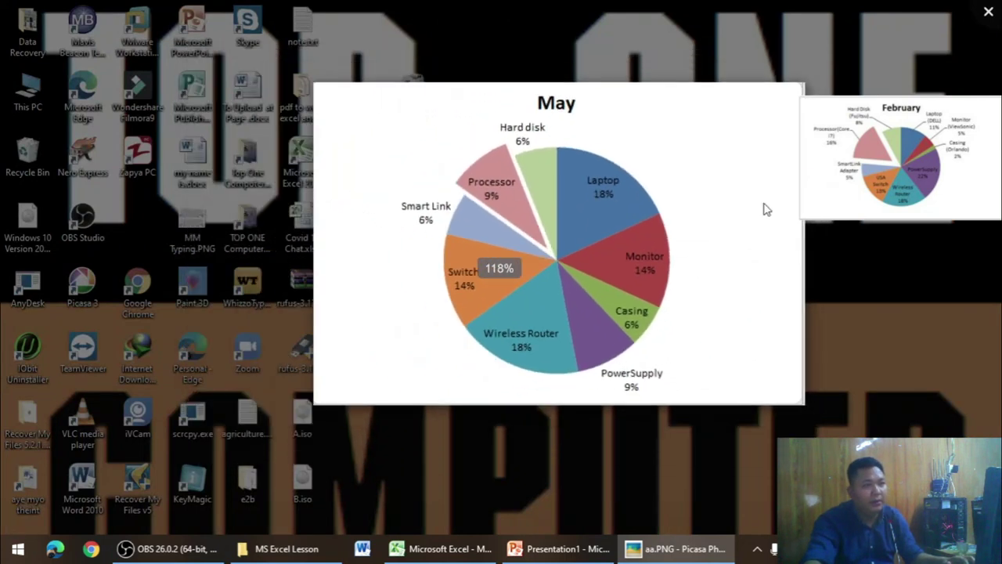
pyautogui.scroll(-1, 763, 209)
pyautogui.scroll(-1, 763, 208)
pyautogui.click(990, 15)
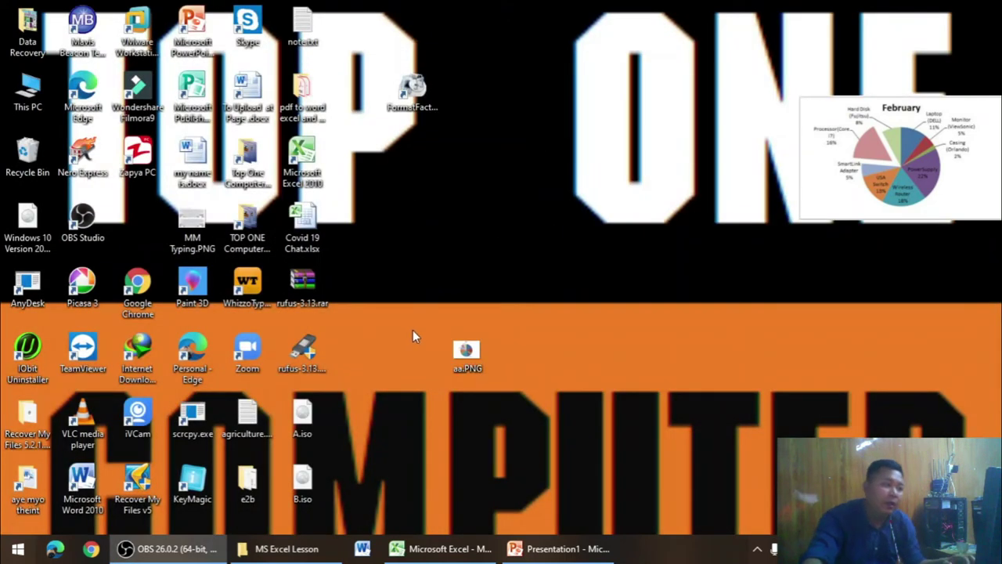
# Step: Permanently delete aa.PNG and close Presentation1 without saving
pyautogui.hotkey('shift', 'Delete')
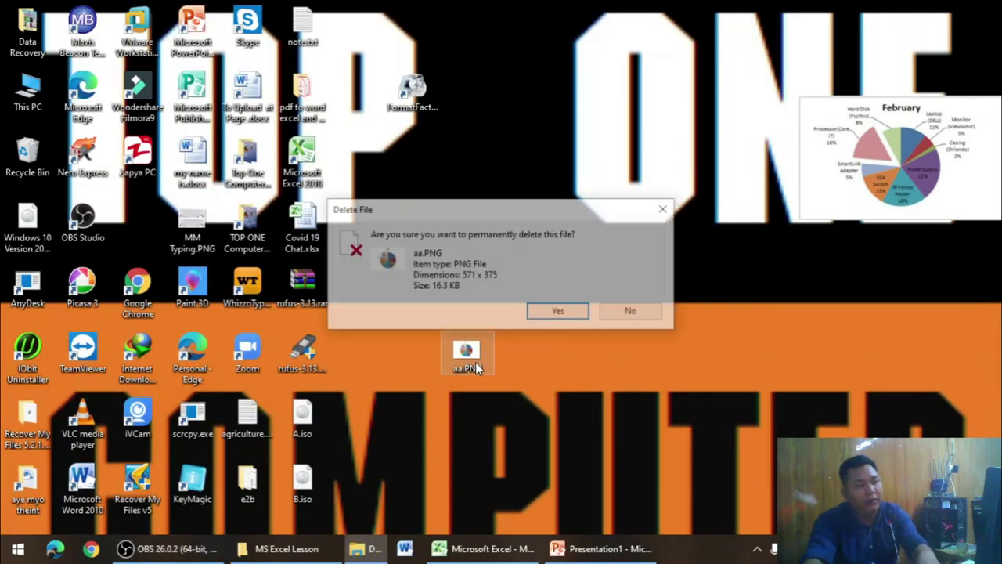
pyautogui.press('Return')
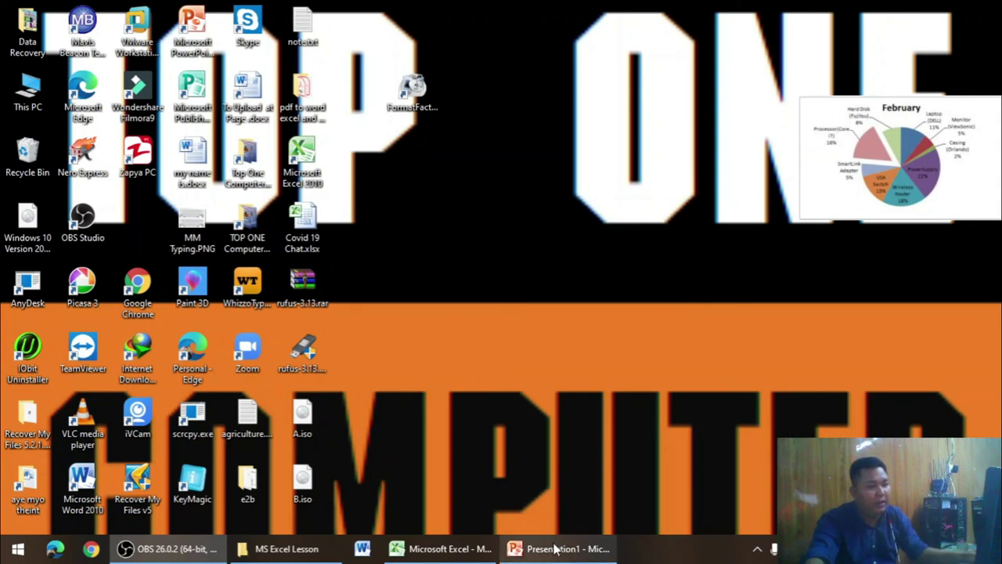
pyautogui.click(557, 548)
pyautogui.click(983, 10)
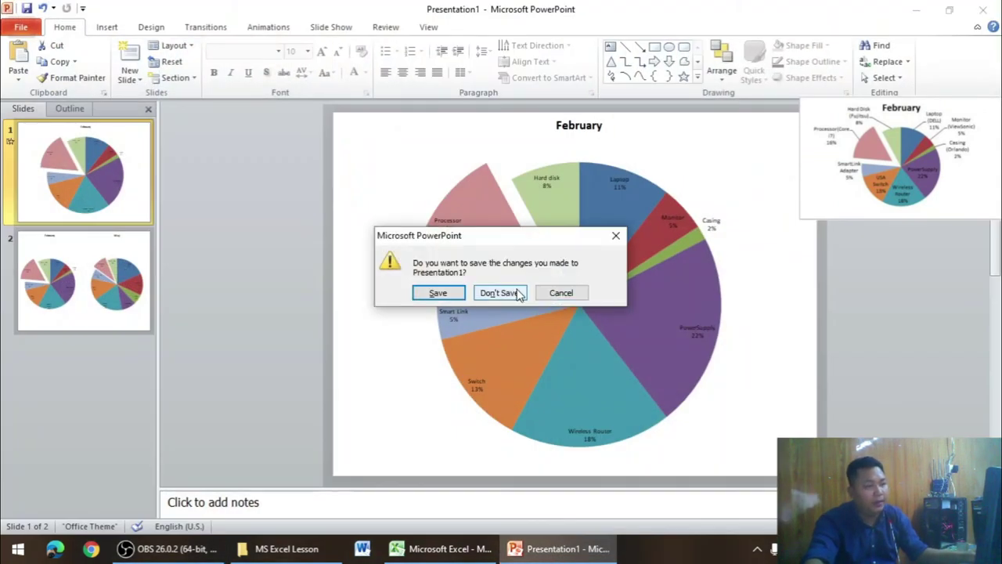
pyautogui.click(500, 292)
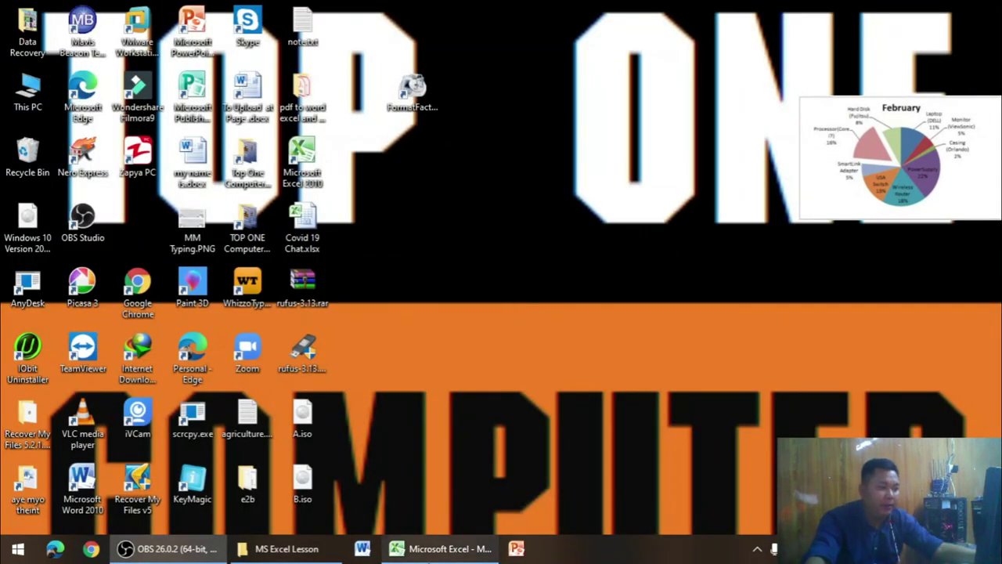
# Step: Bring back Excel and select the May chart's Chart Area on the Chart Tools Format tab
pyautogui.click(442, 548)
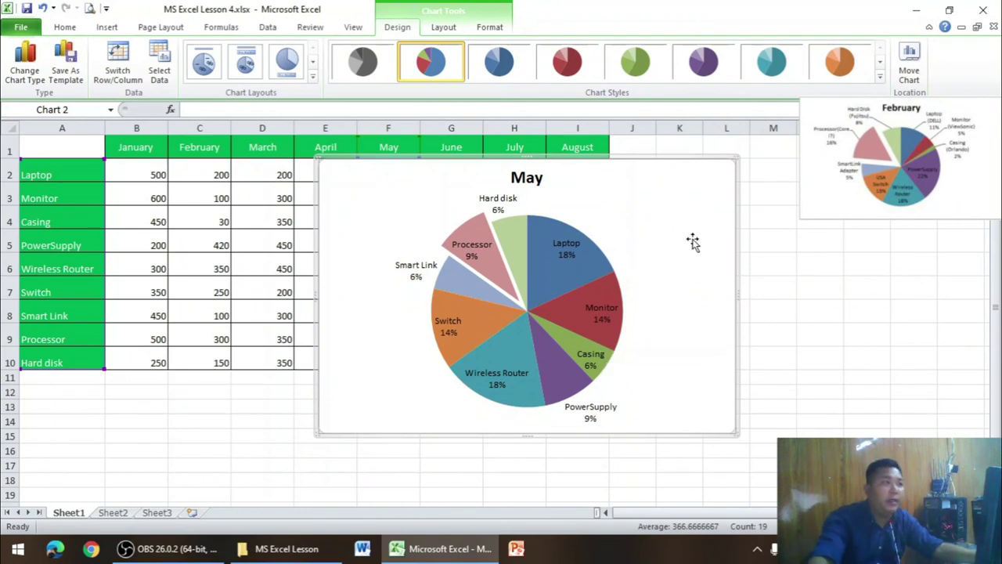
pyautogui.click(435, 28)
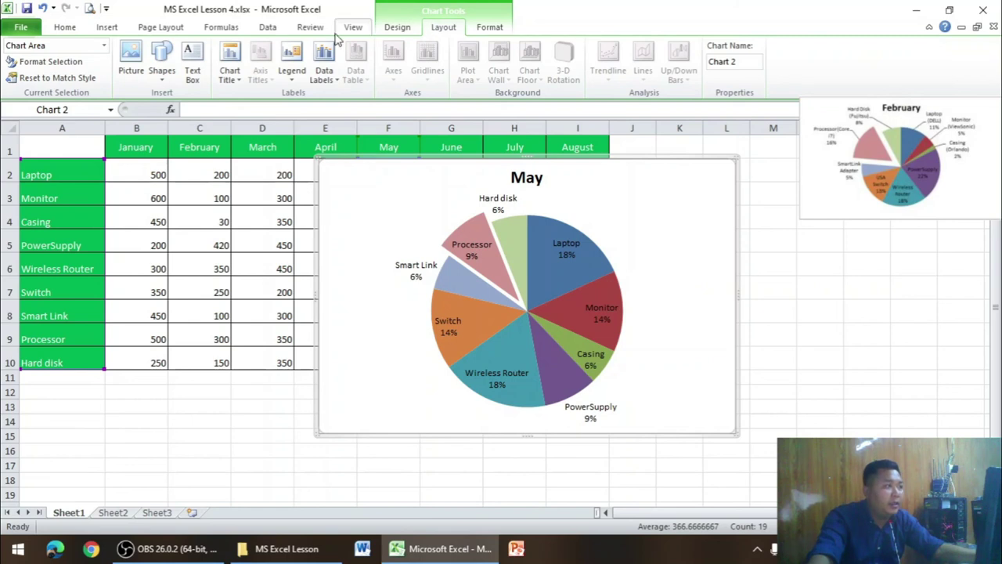
pyautogui.click(495, 30)
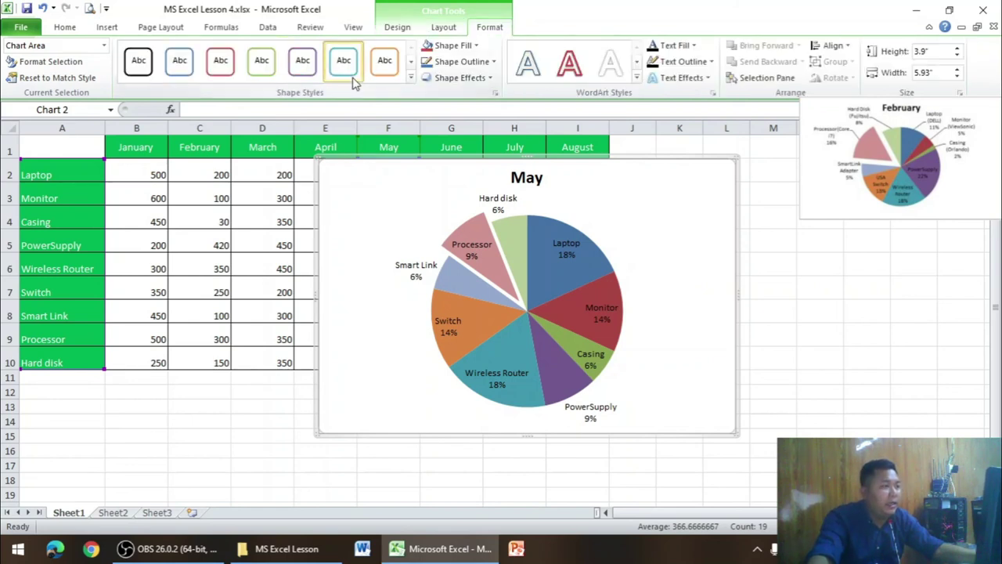
pyautogui.click(384, 61)
# Step: Try red and pale outlined WordArt styles, ending on a white outlined style for chart text
pyautogui.click(560, 69)
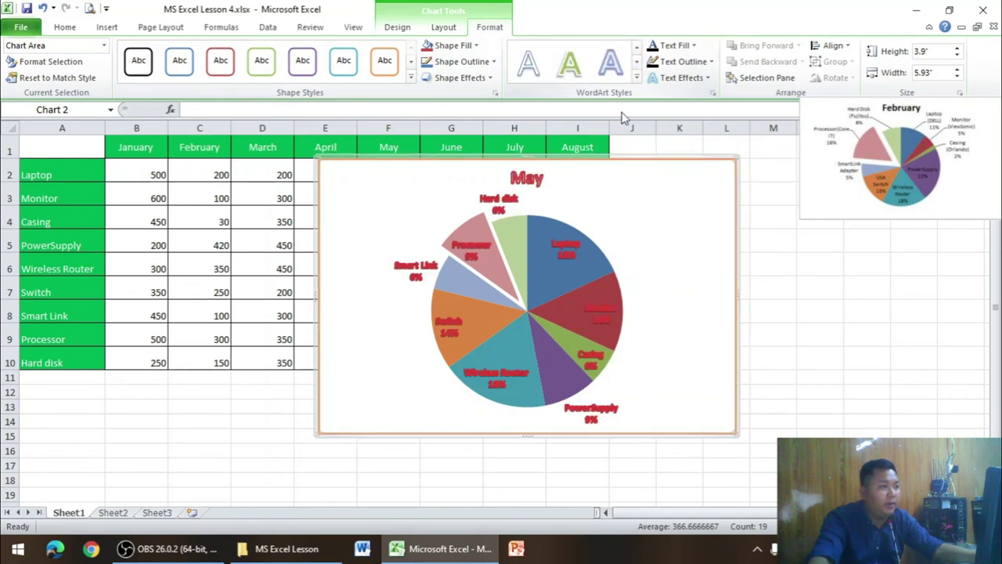
pyautogui.click(570, 71)
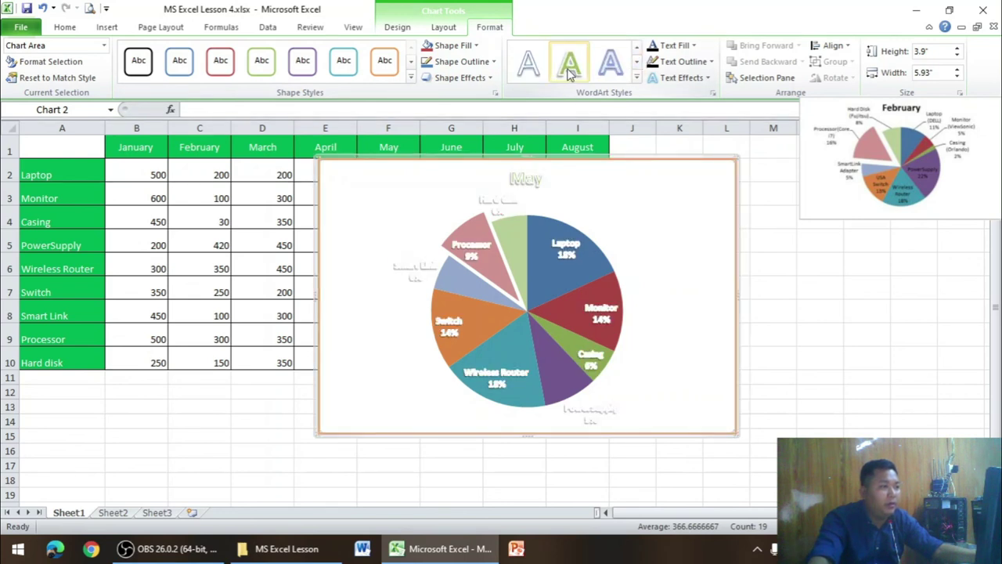
pyautogui.click(637, 80)
pyautogui.click(611, 200)
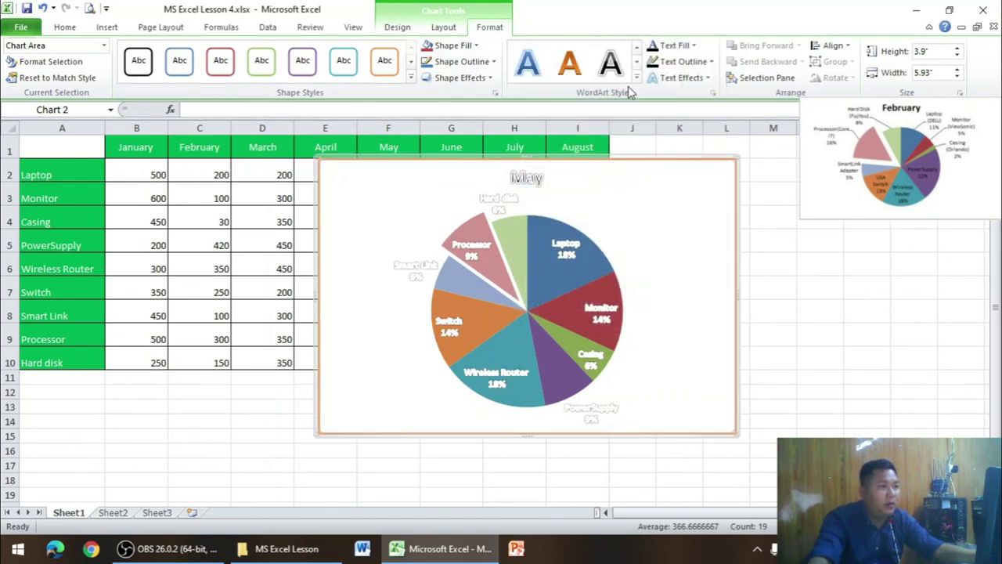
pyautogui.click(637, 47)
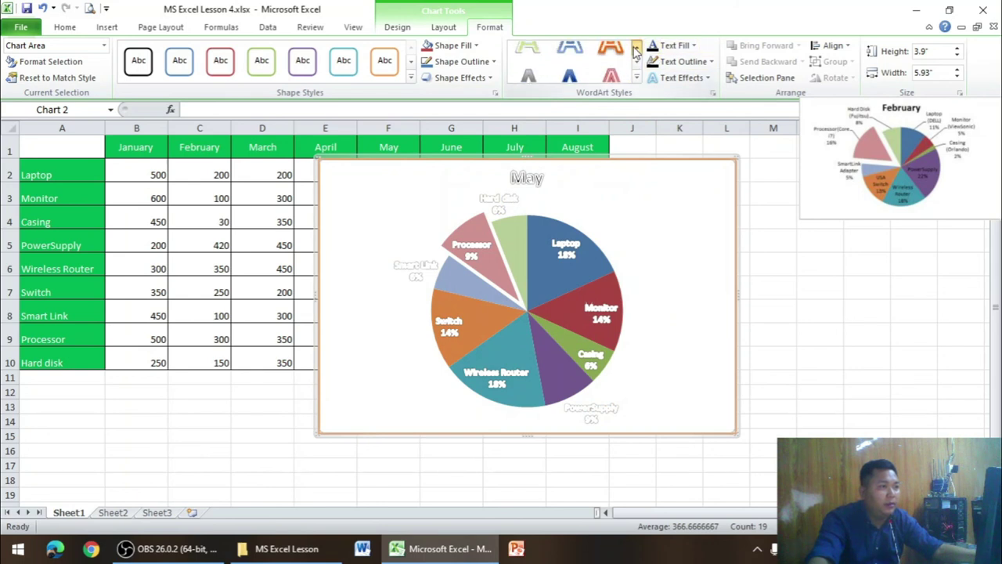
pyautogui.click(635, 47)
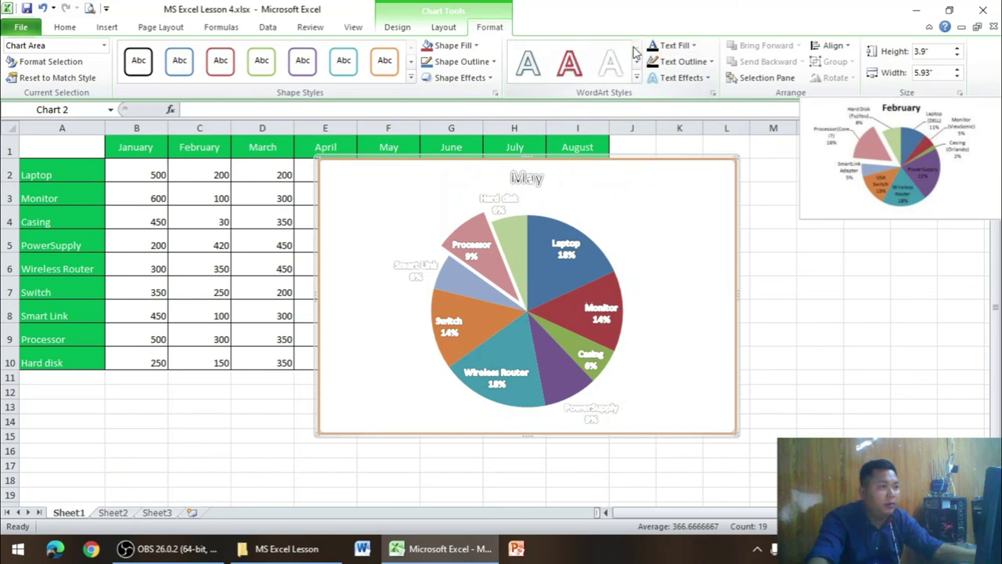